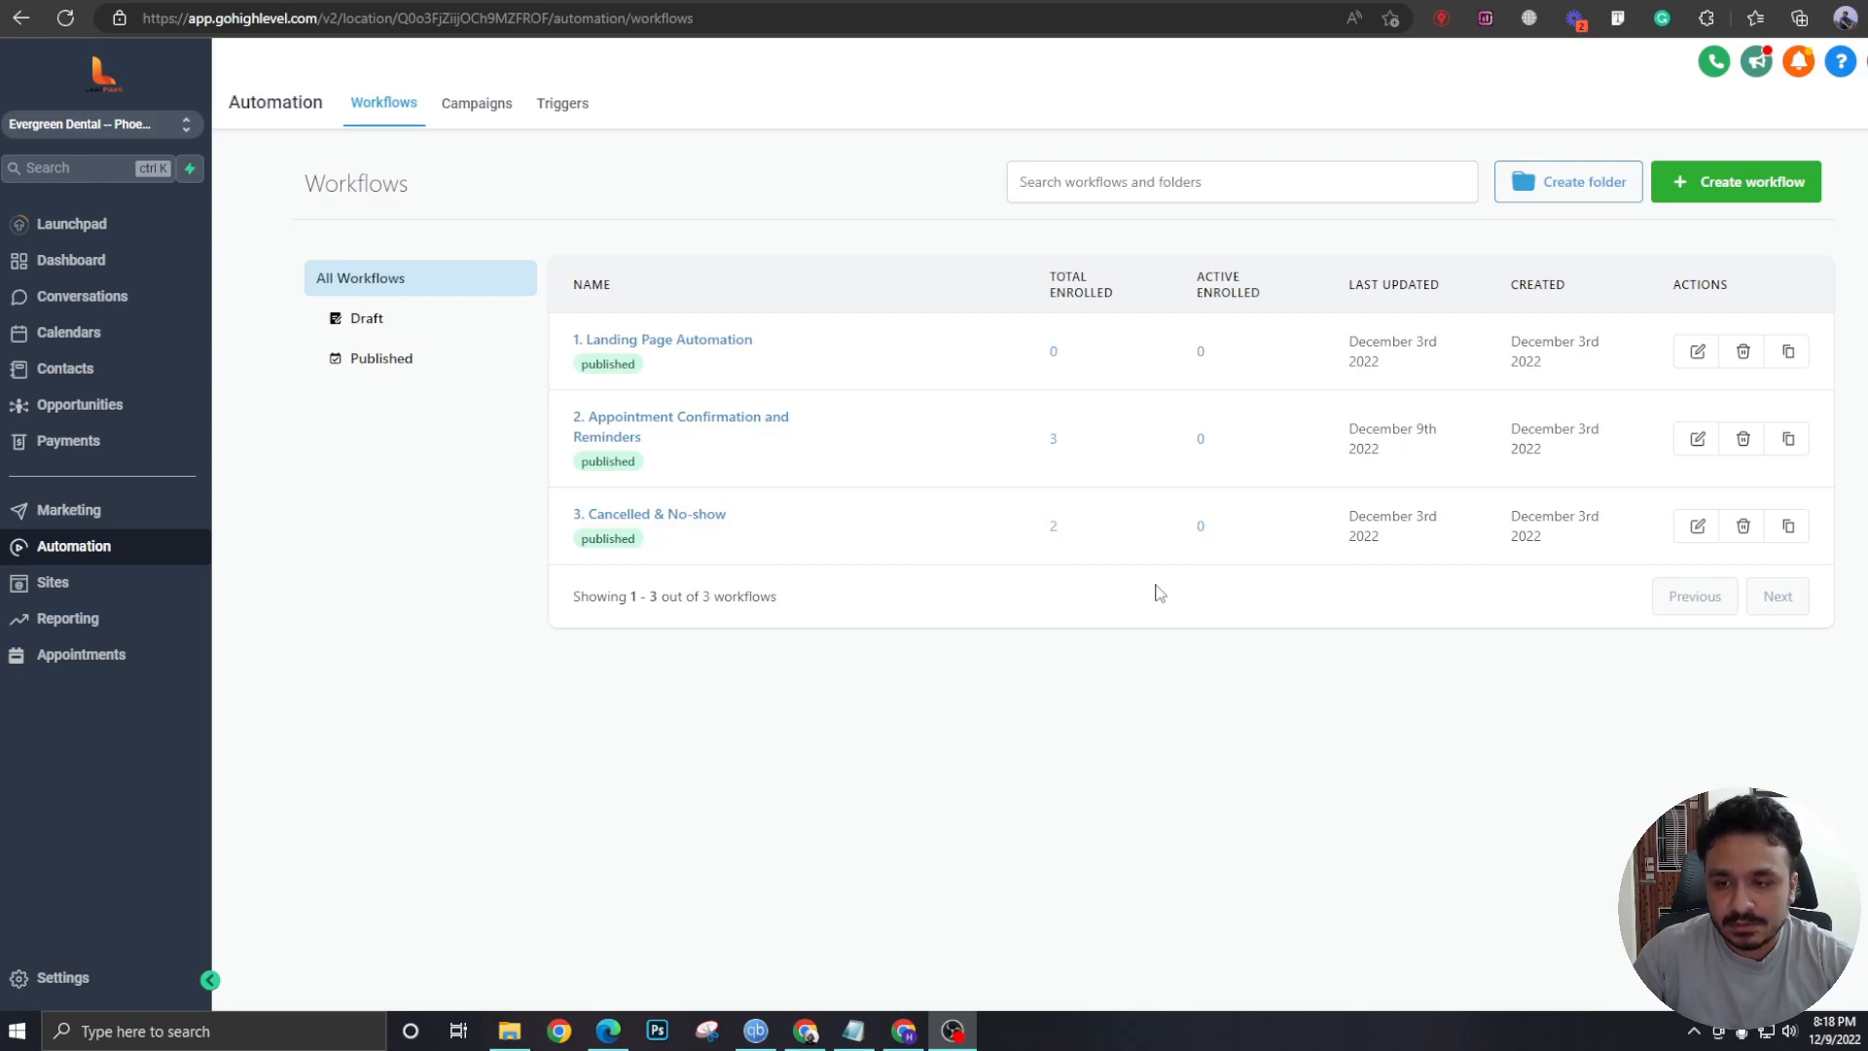
left_click(117, 581)
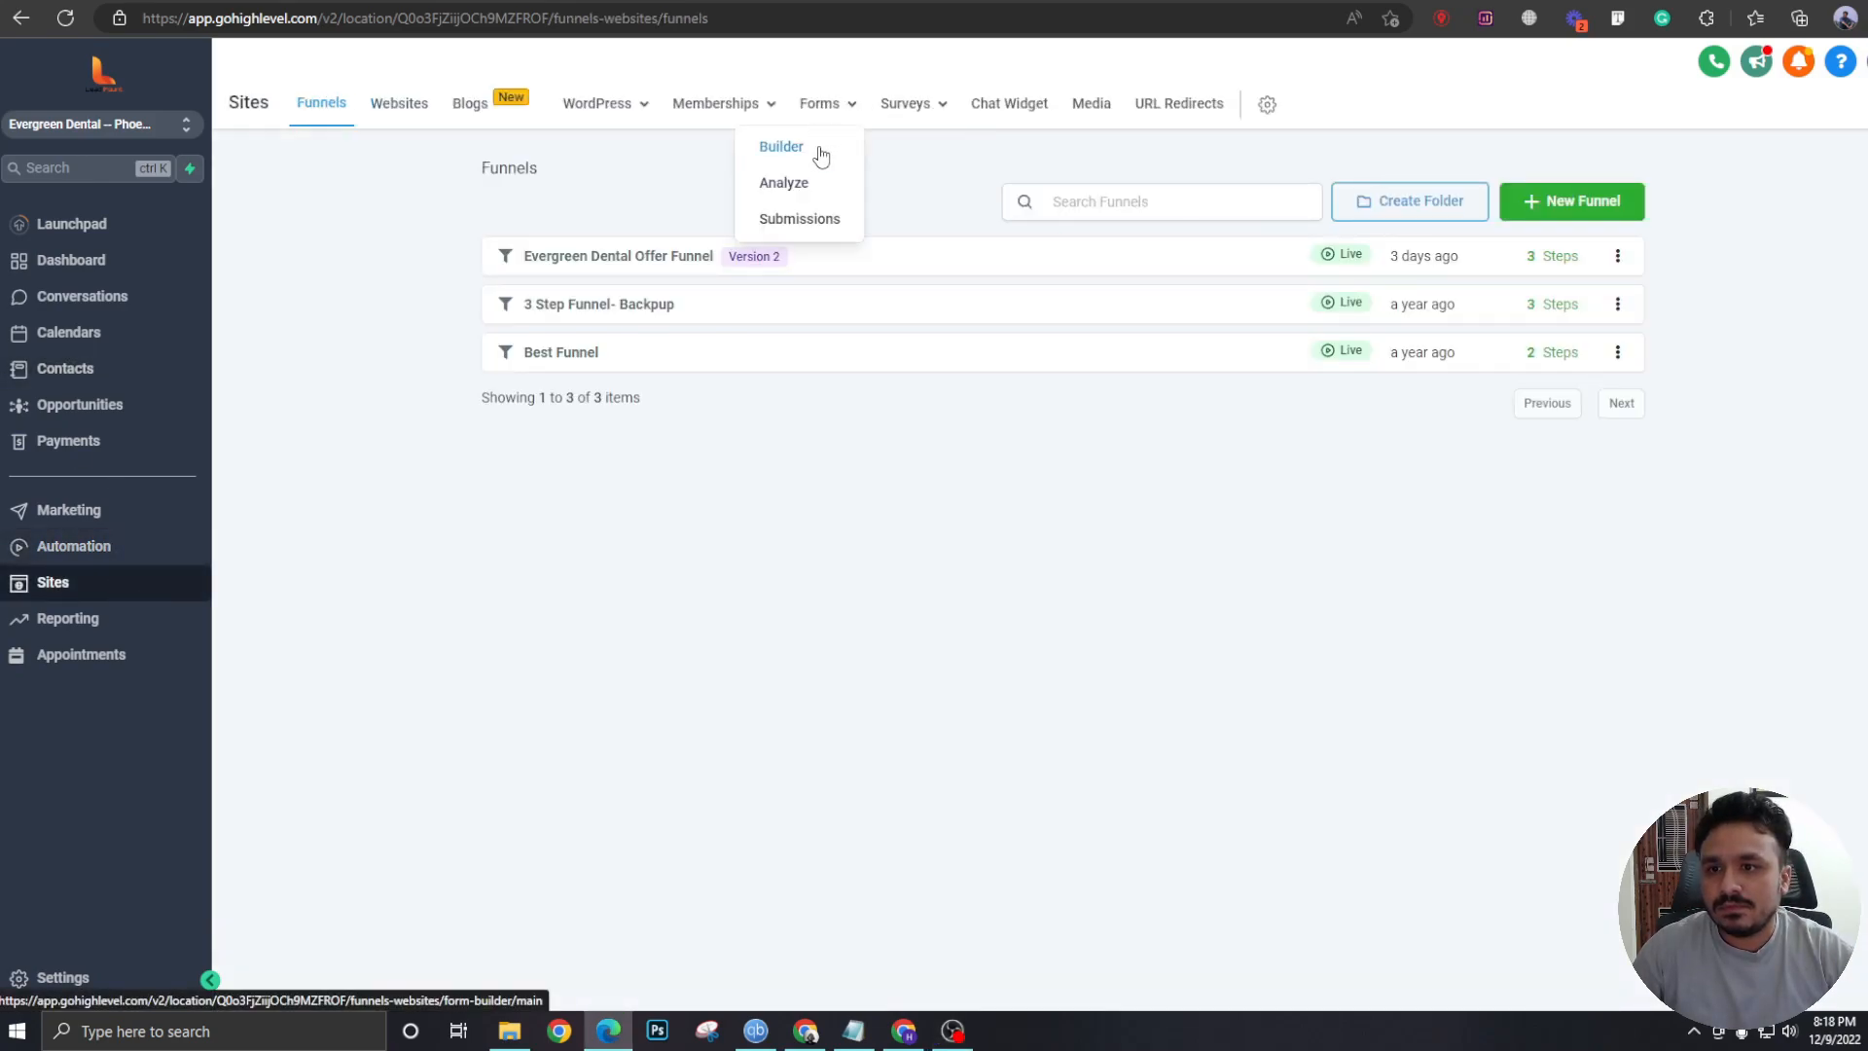
left_click(780, 147)
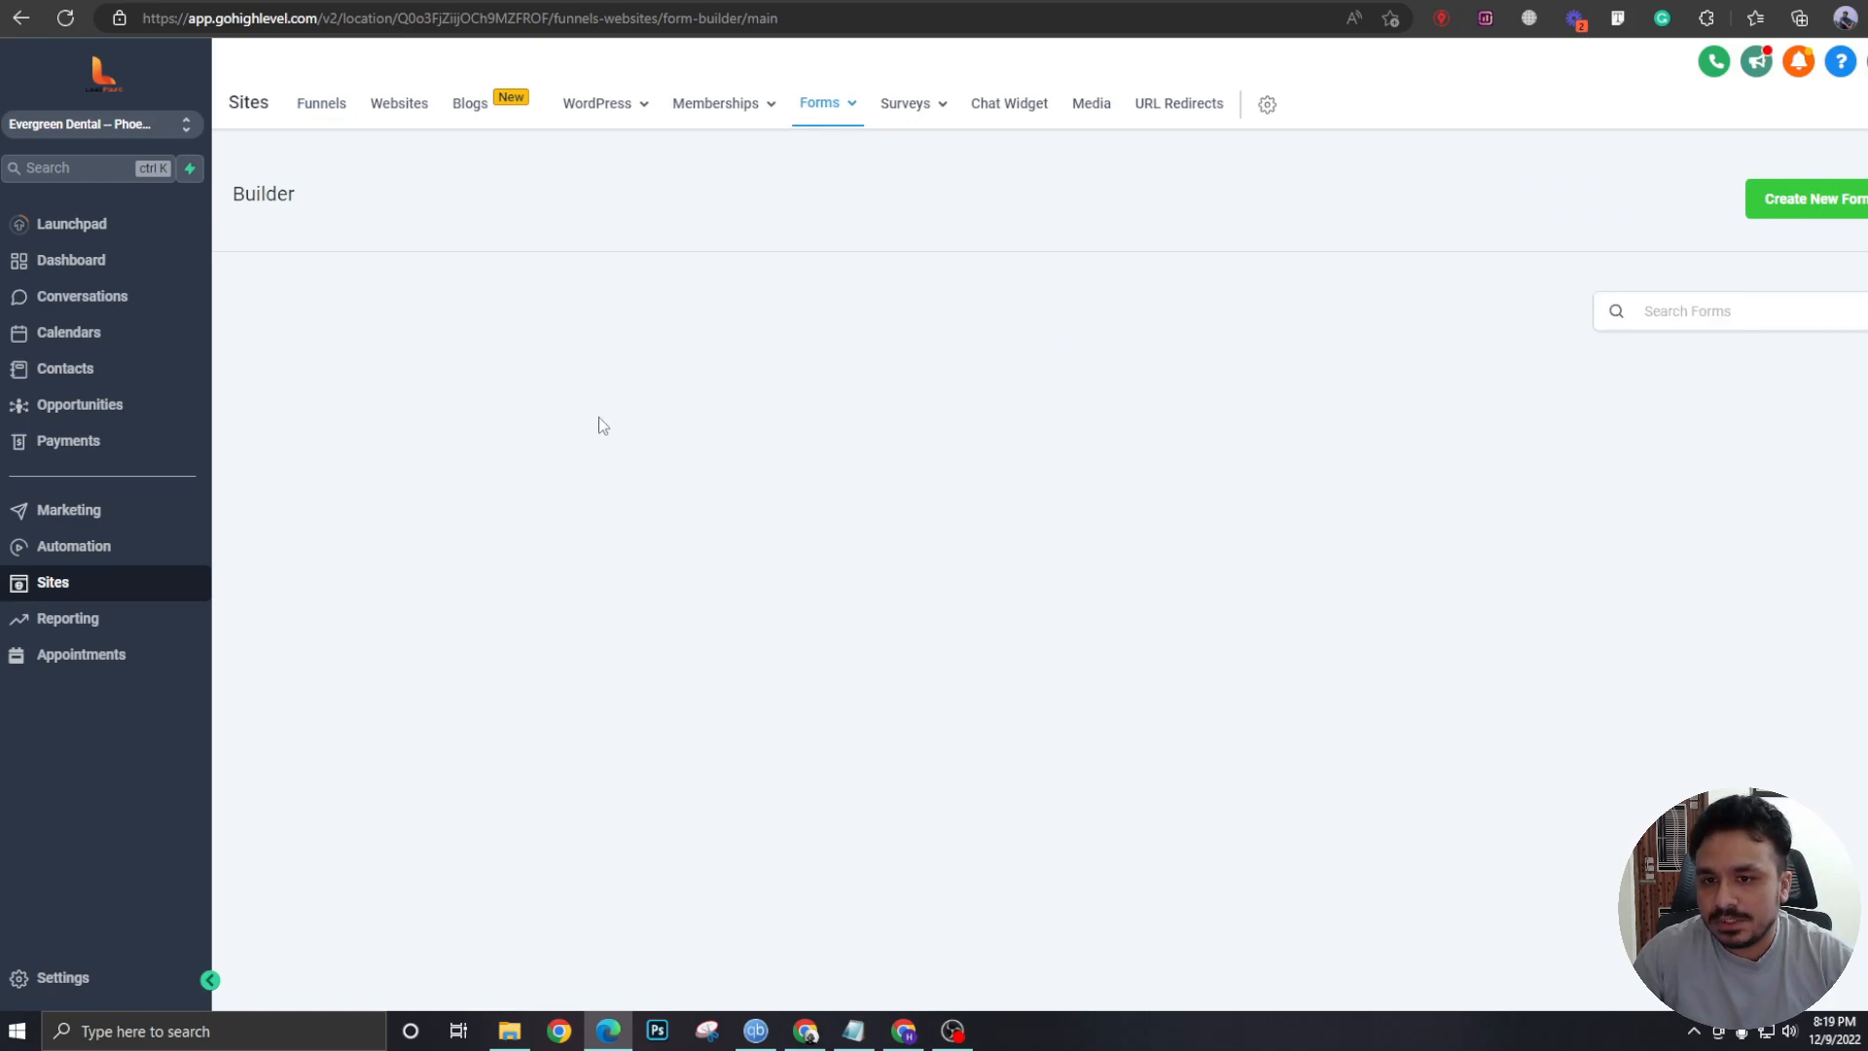
left_click(348, 421)
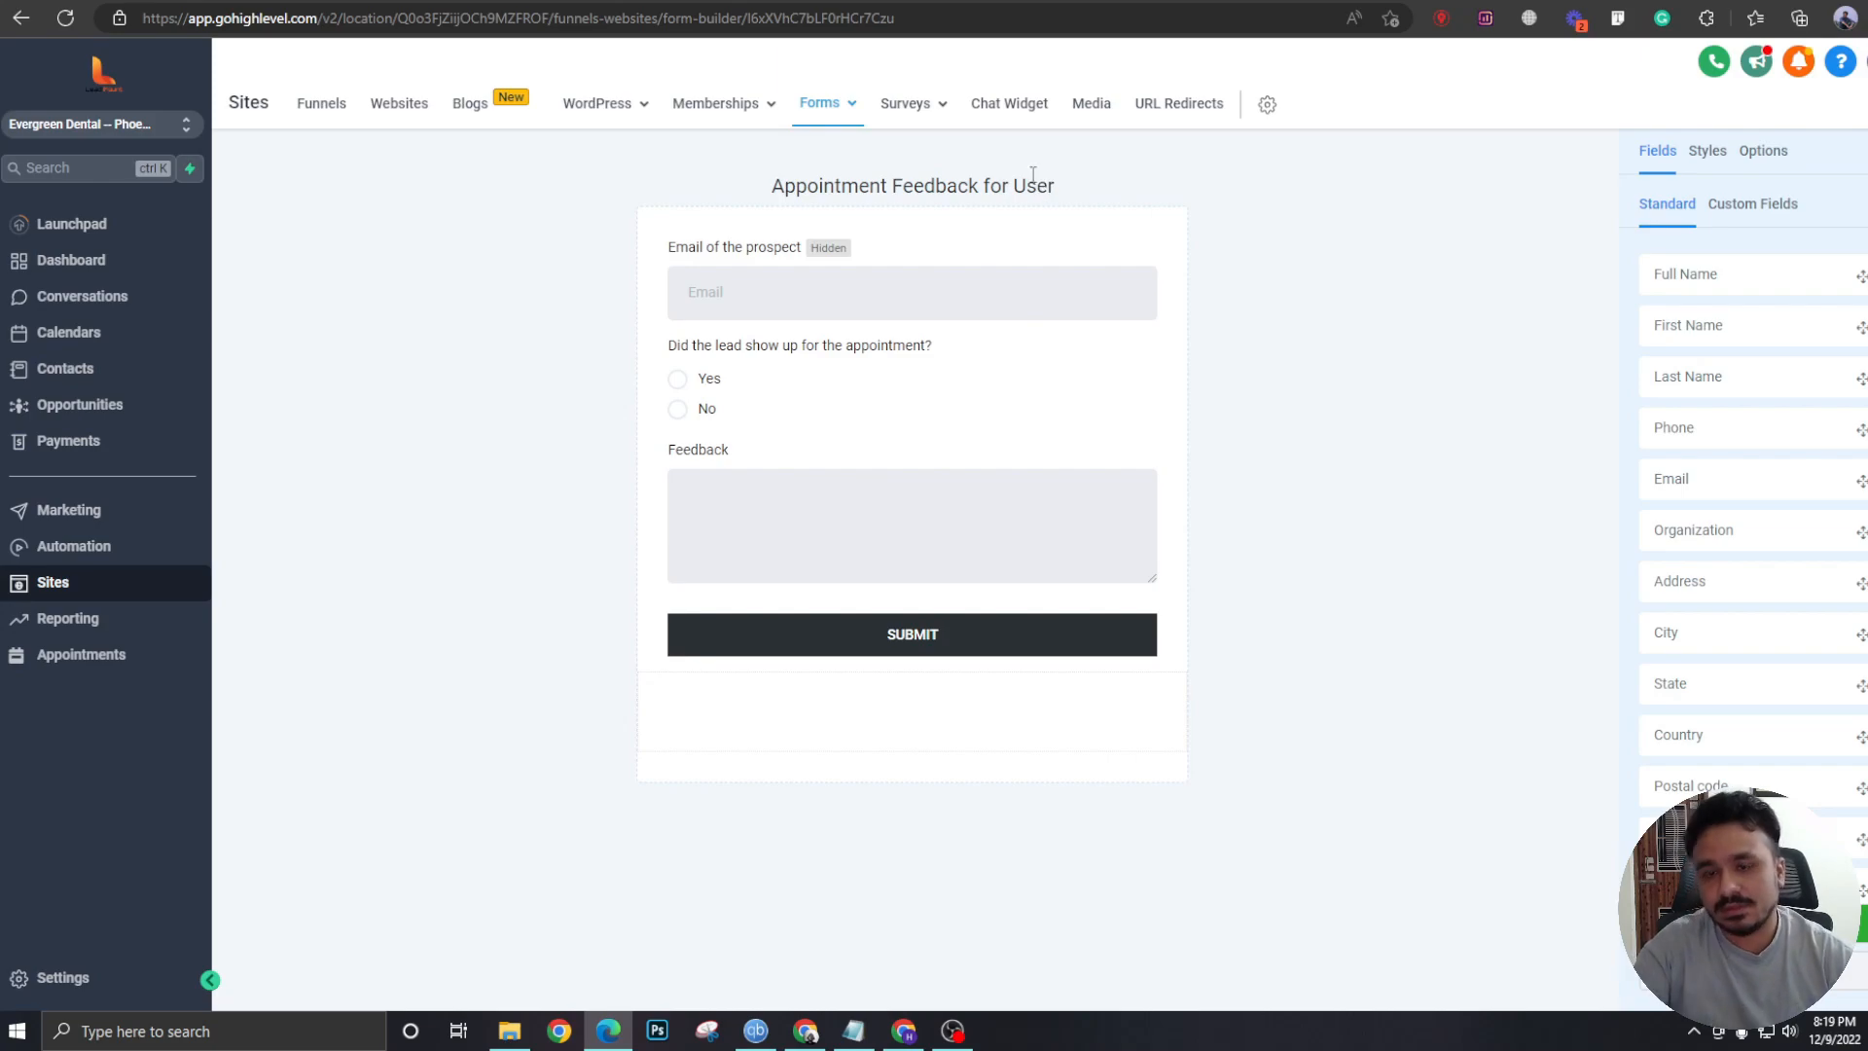
left_click(964, 285)
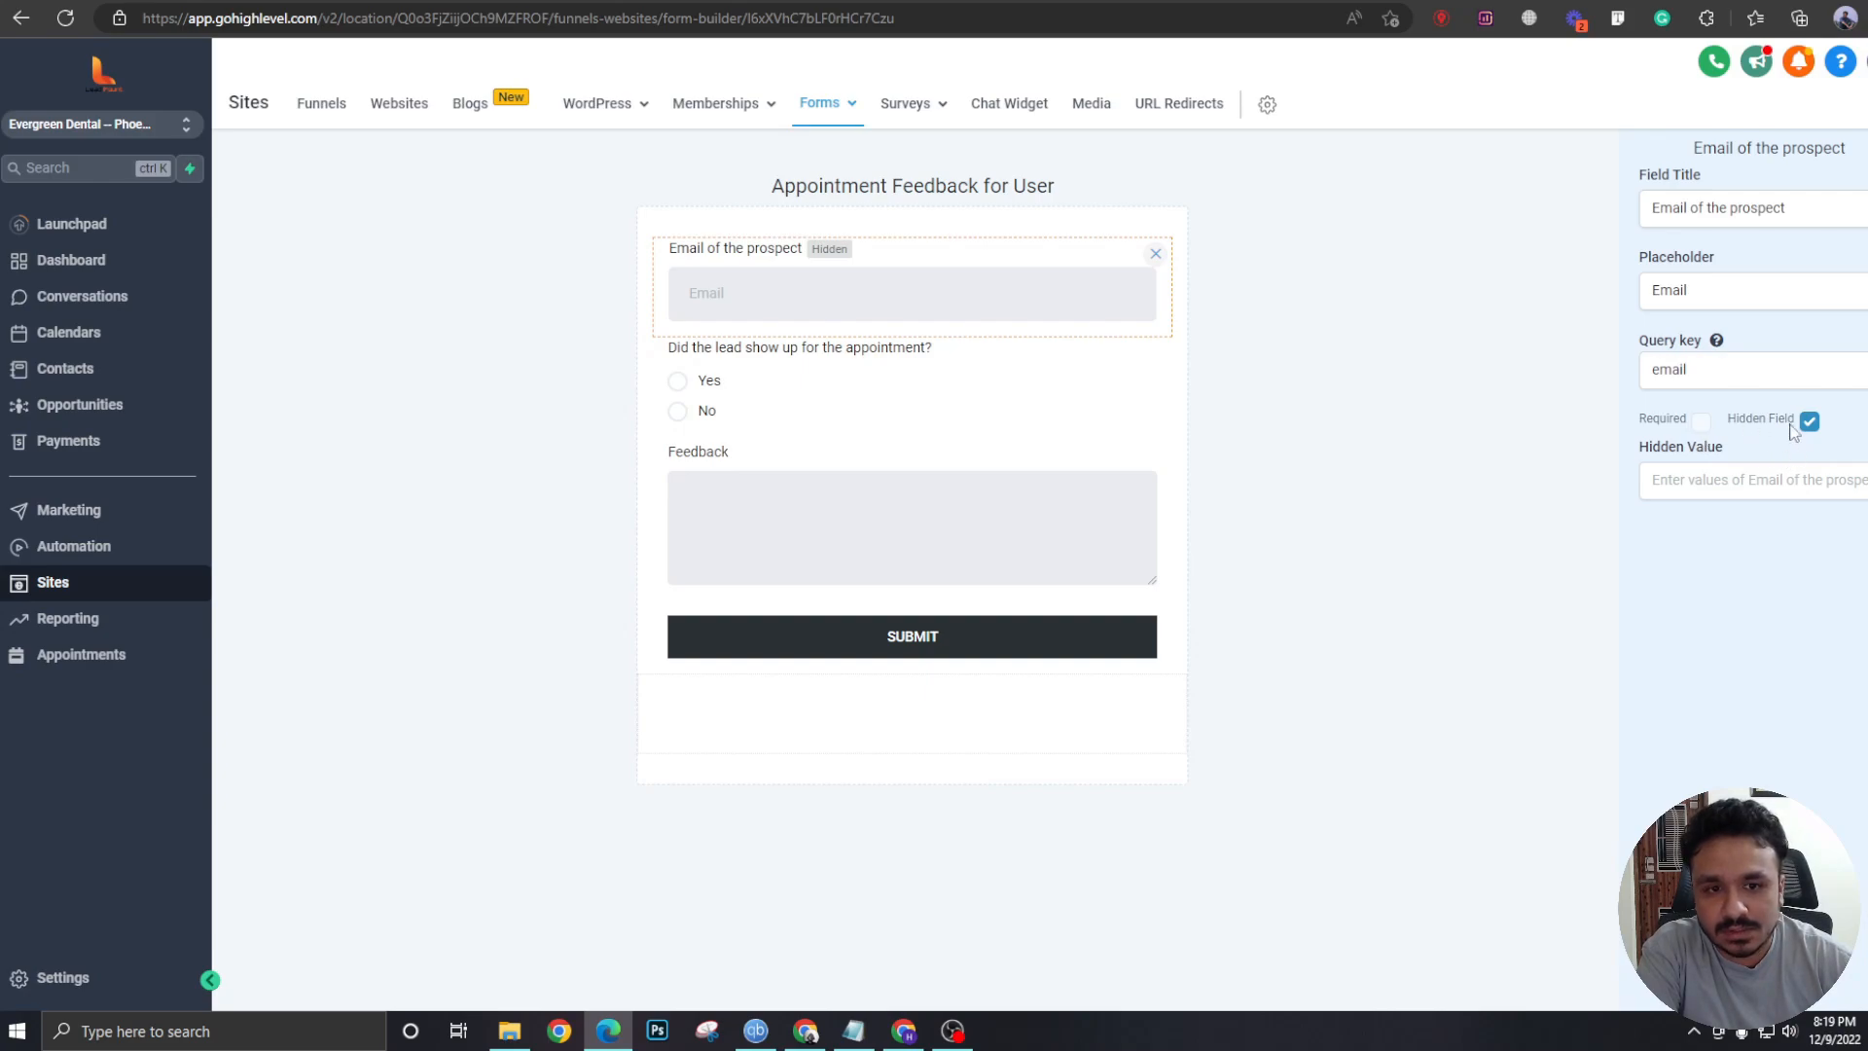
double_click(1695, 372)
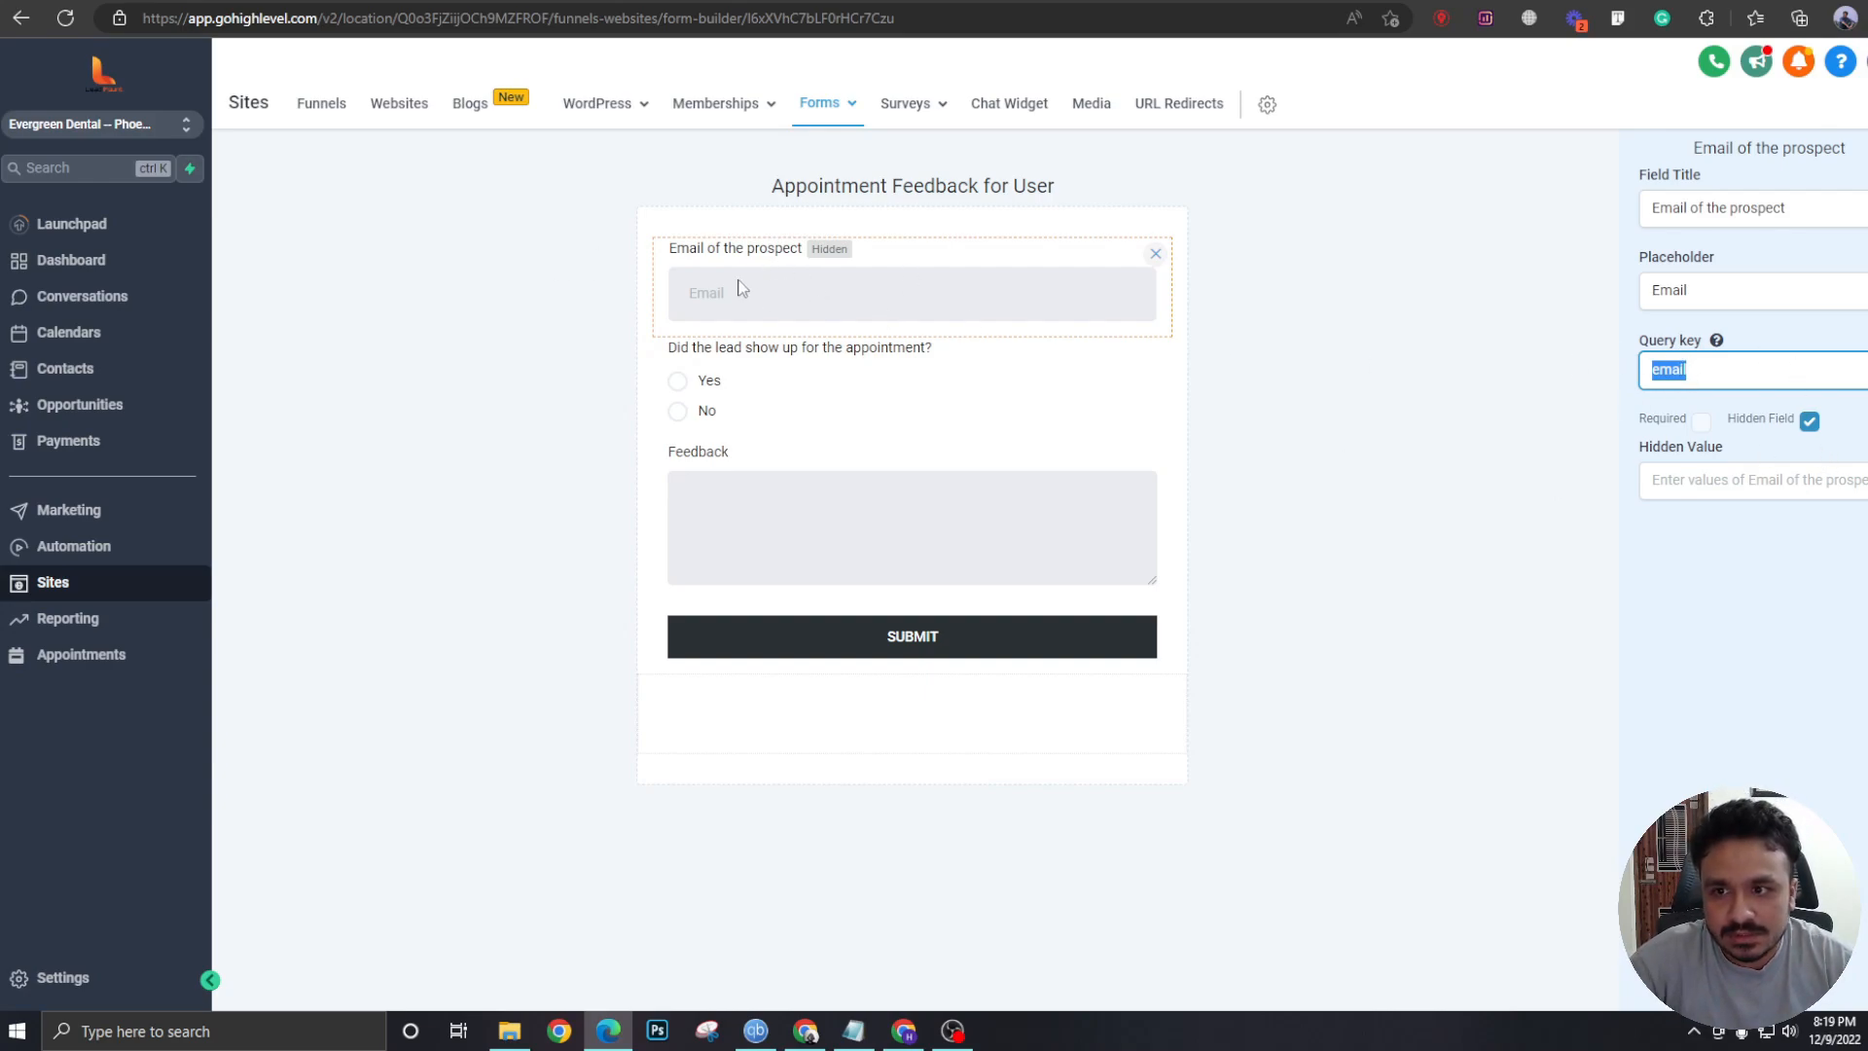
left_click(854, 408)
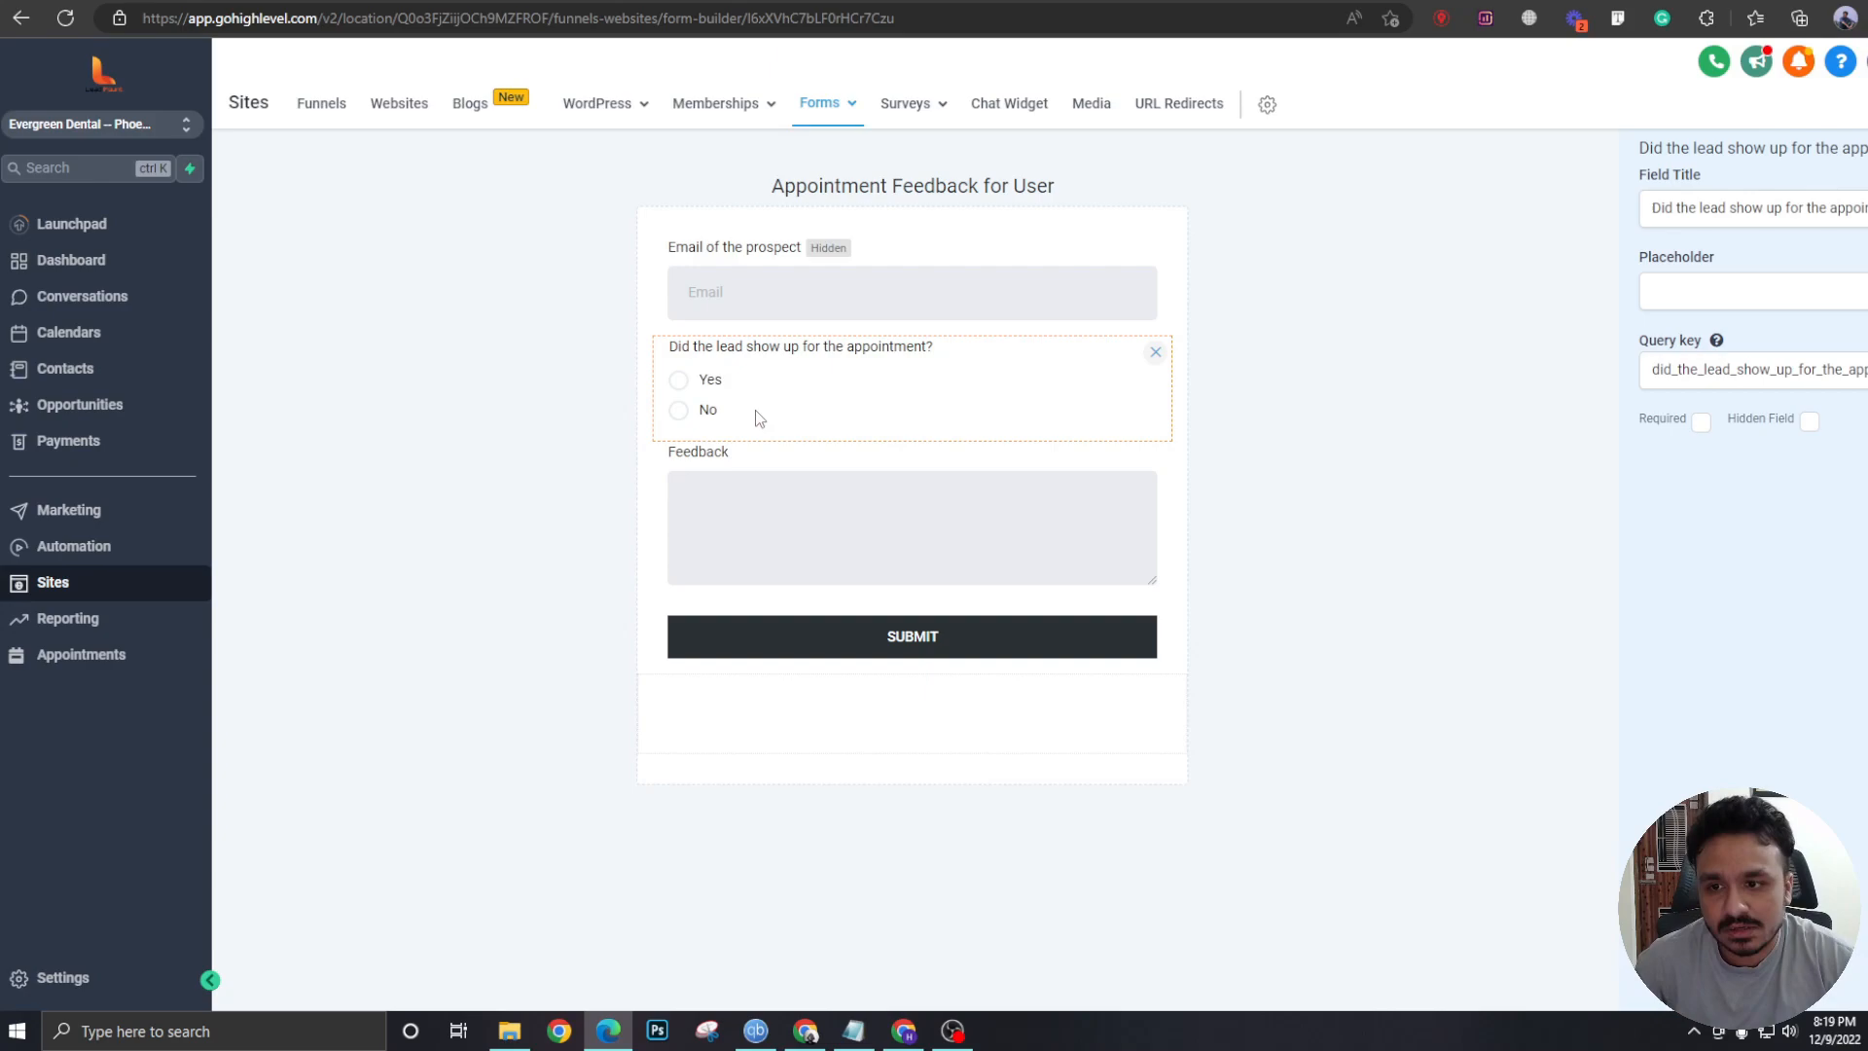
left_click(876, 506)
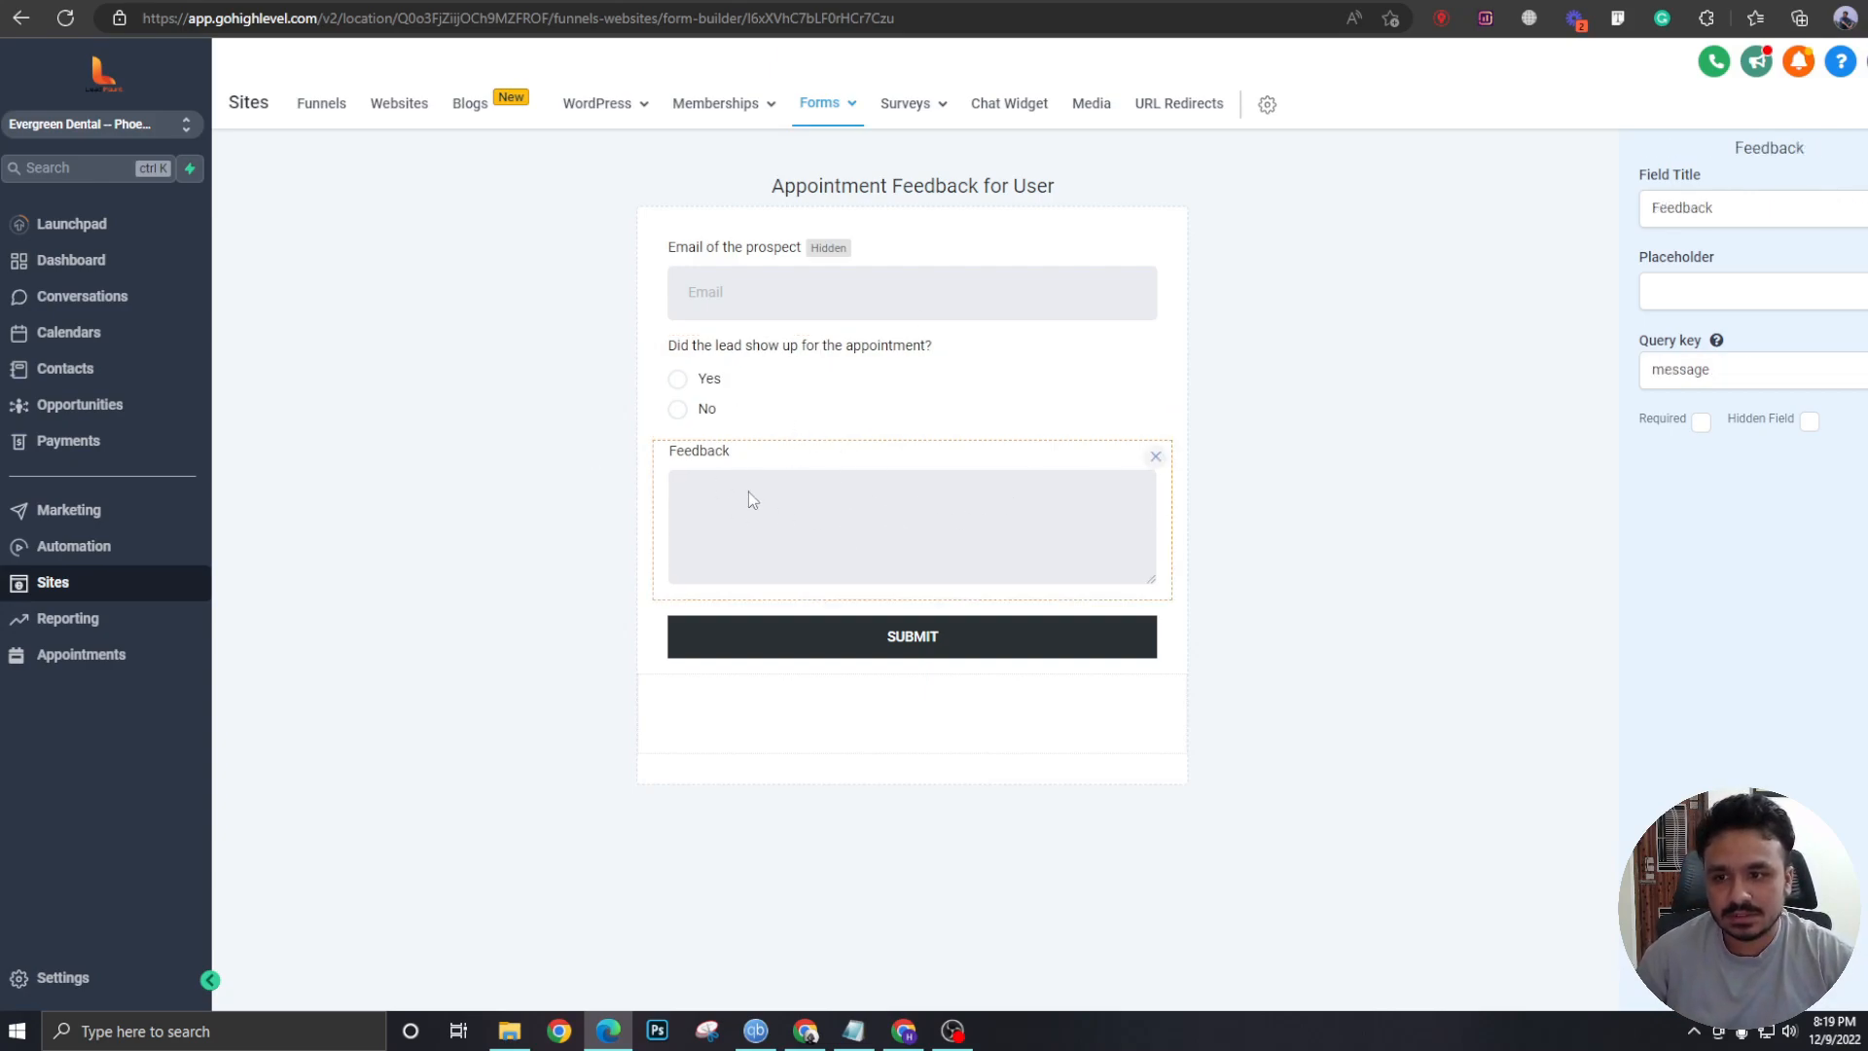
left_click(759, 415)
left_click(1314, 438)
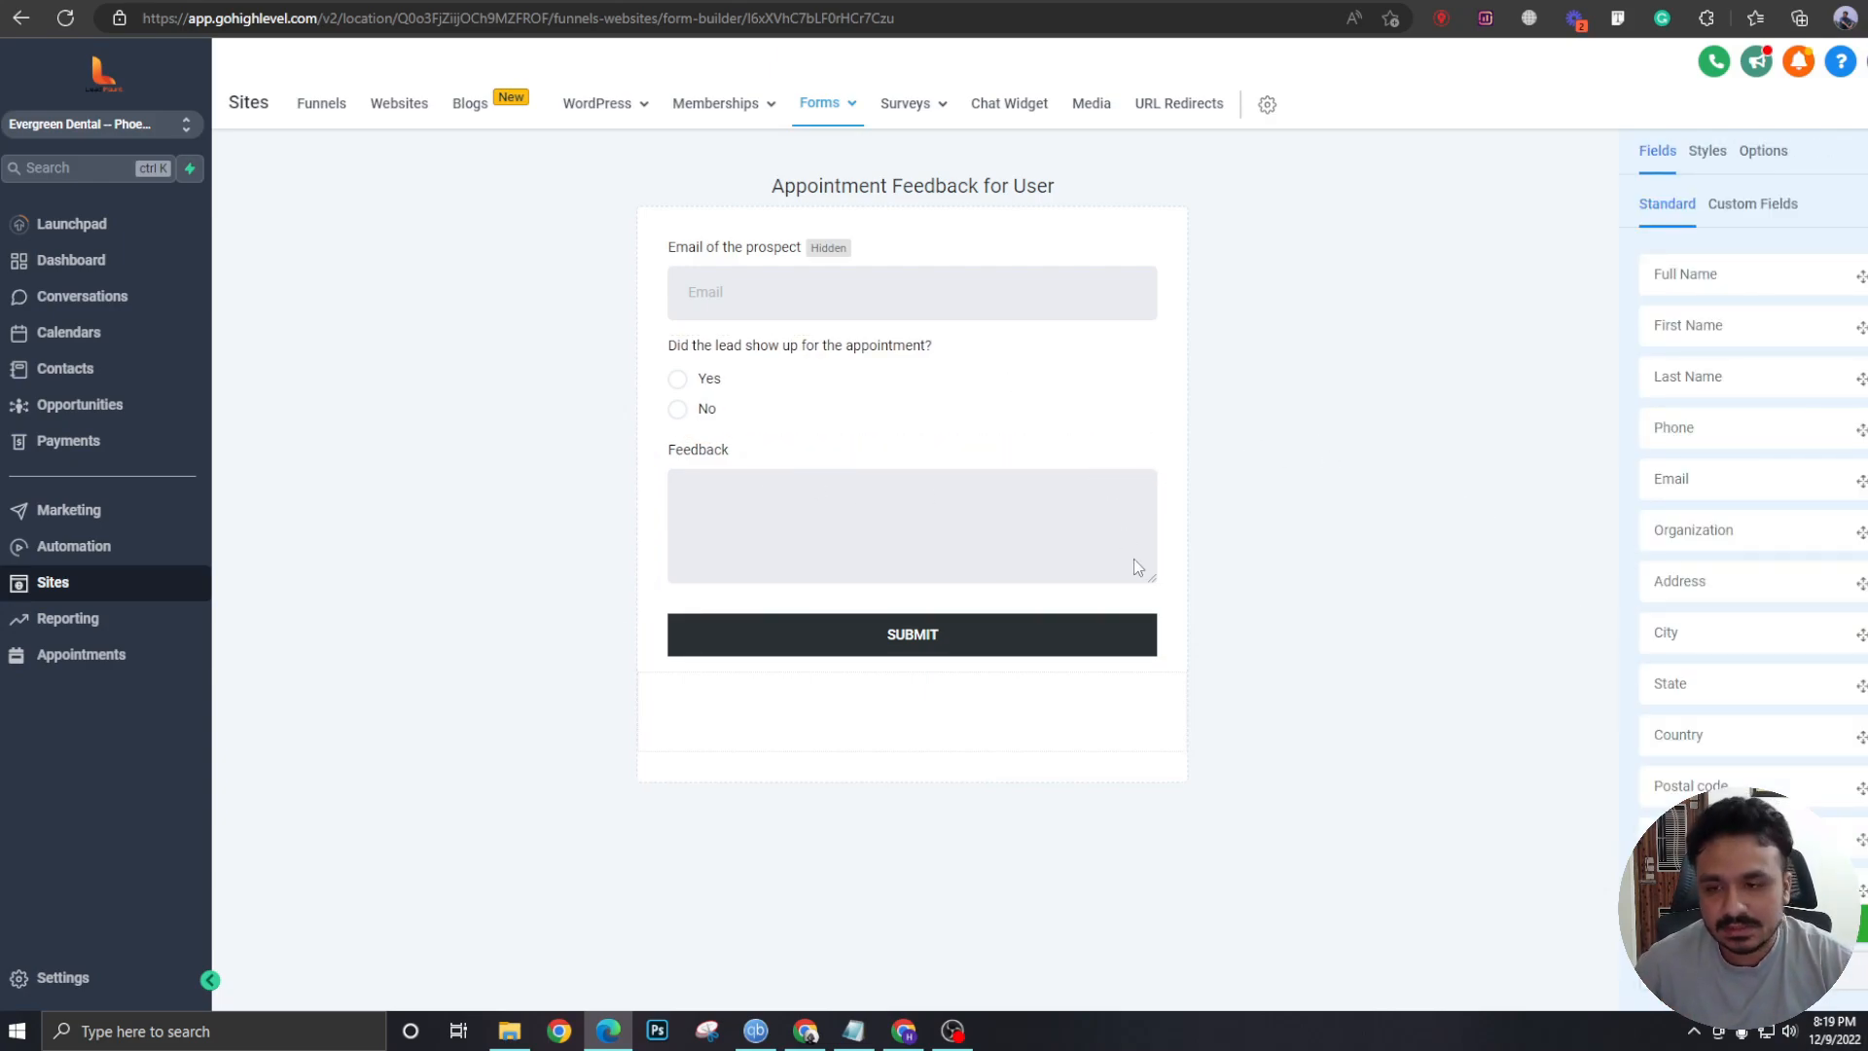
left_click(858, 313)
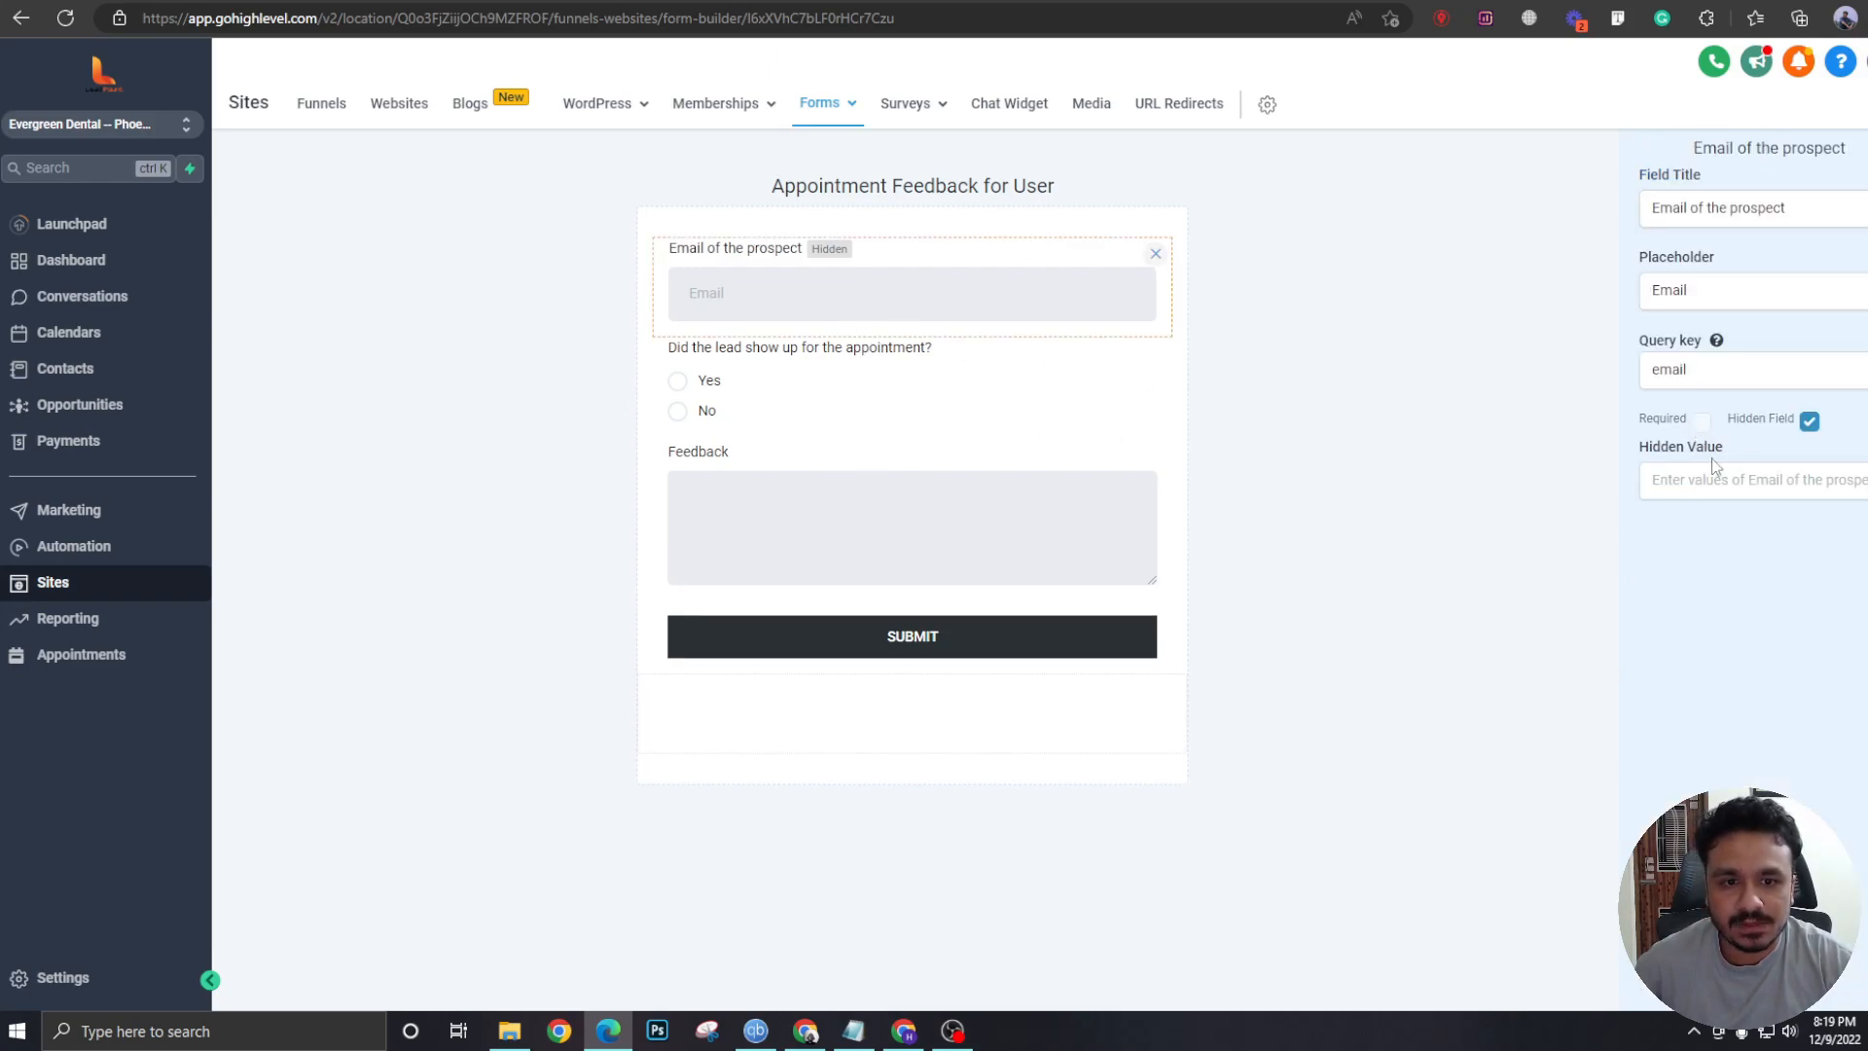
double_click(1722, 368)
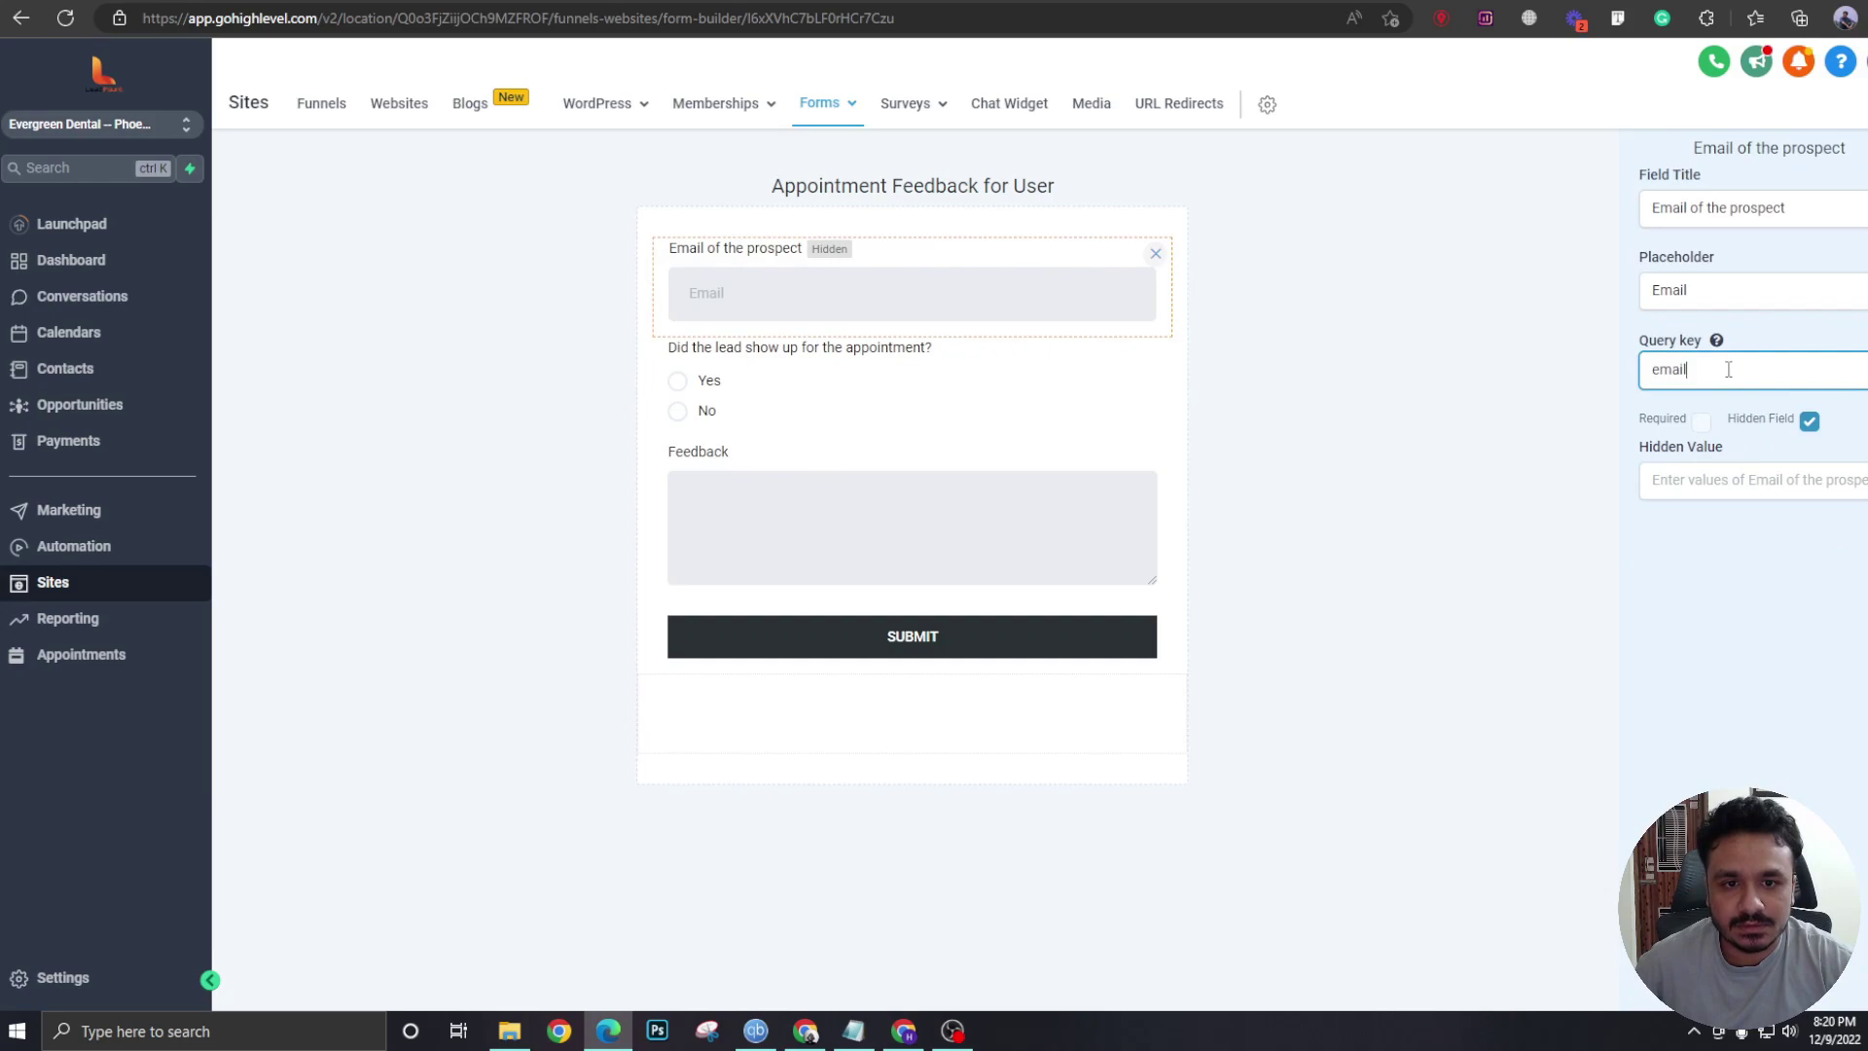
left_click(1534, 387)
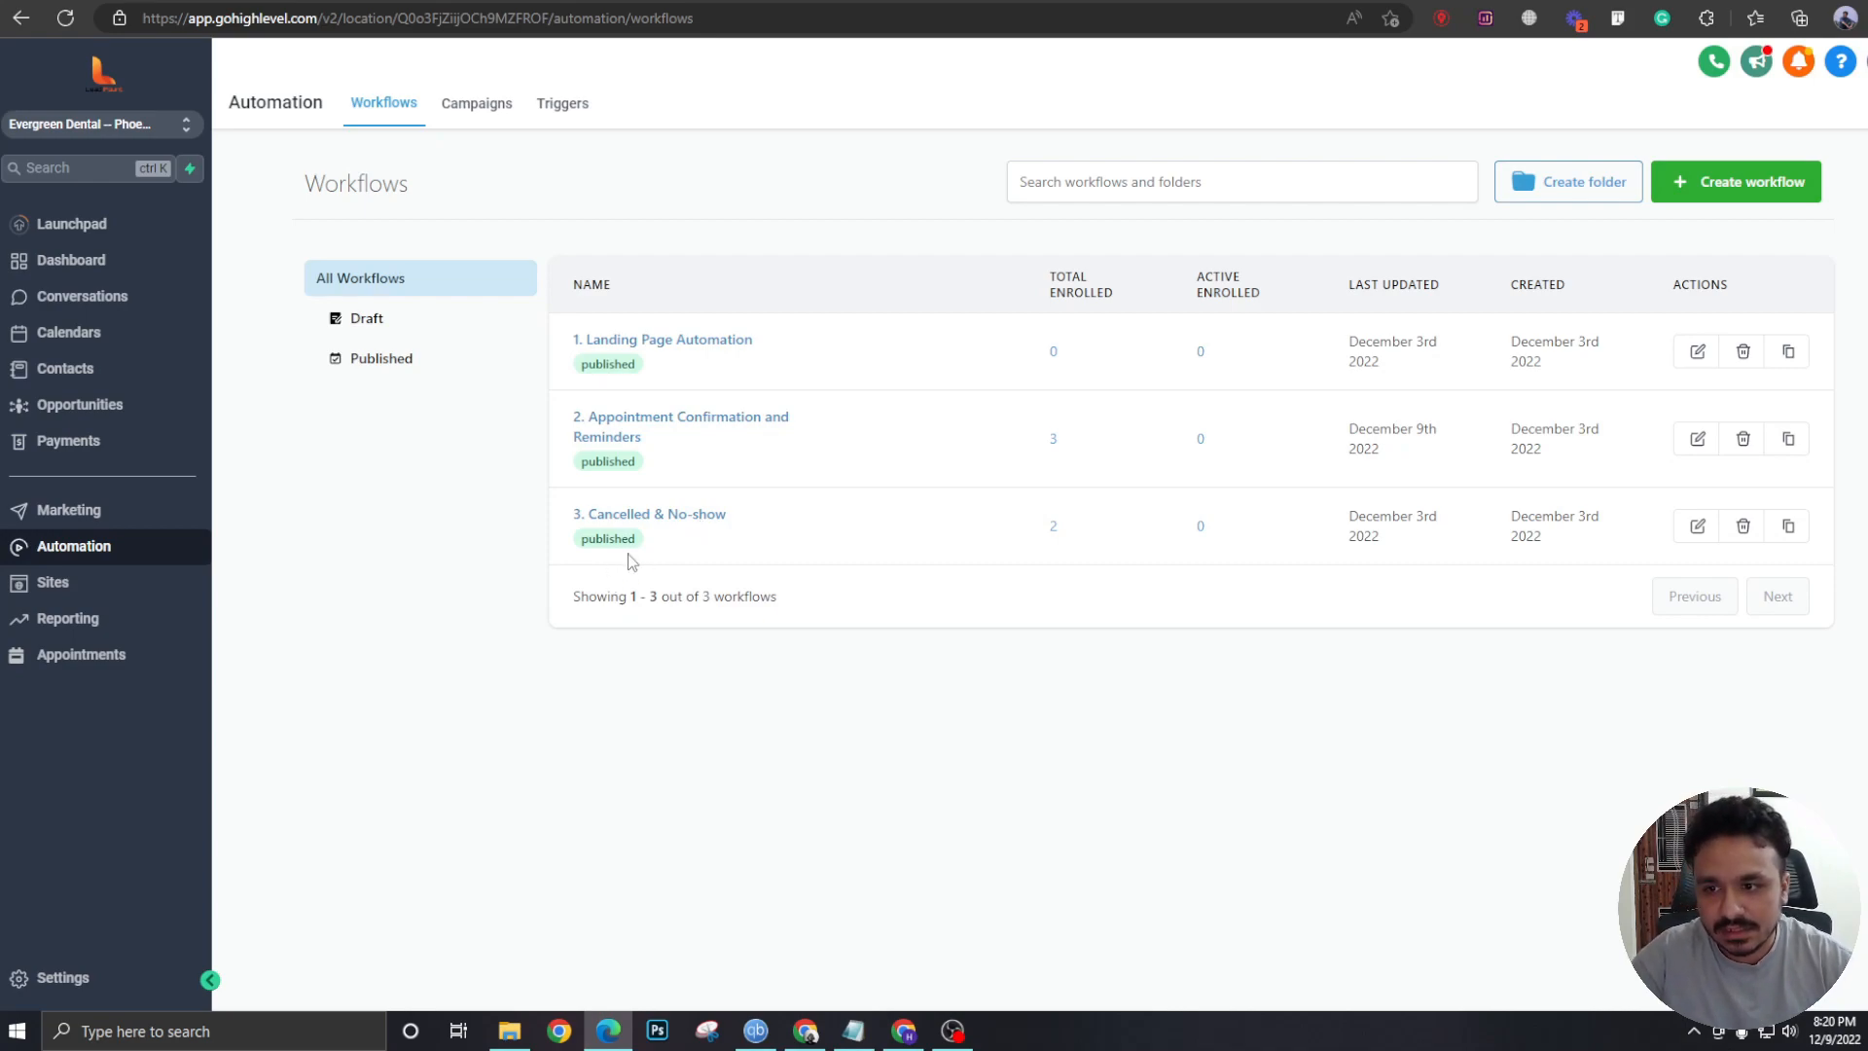
mouse_move(689, 518)
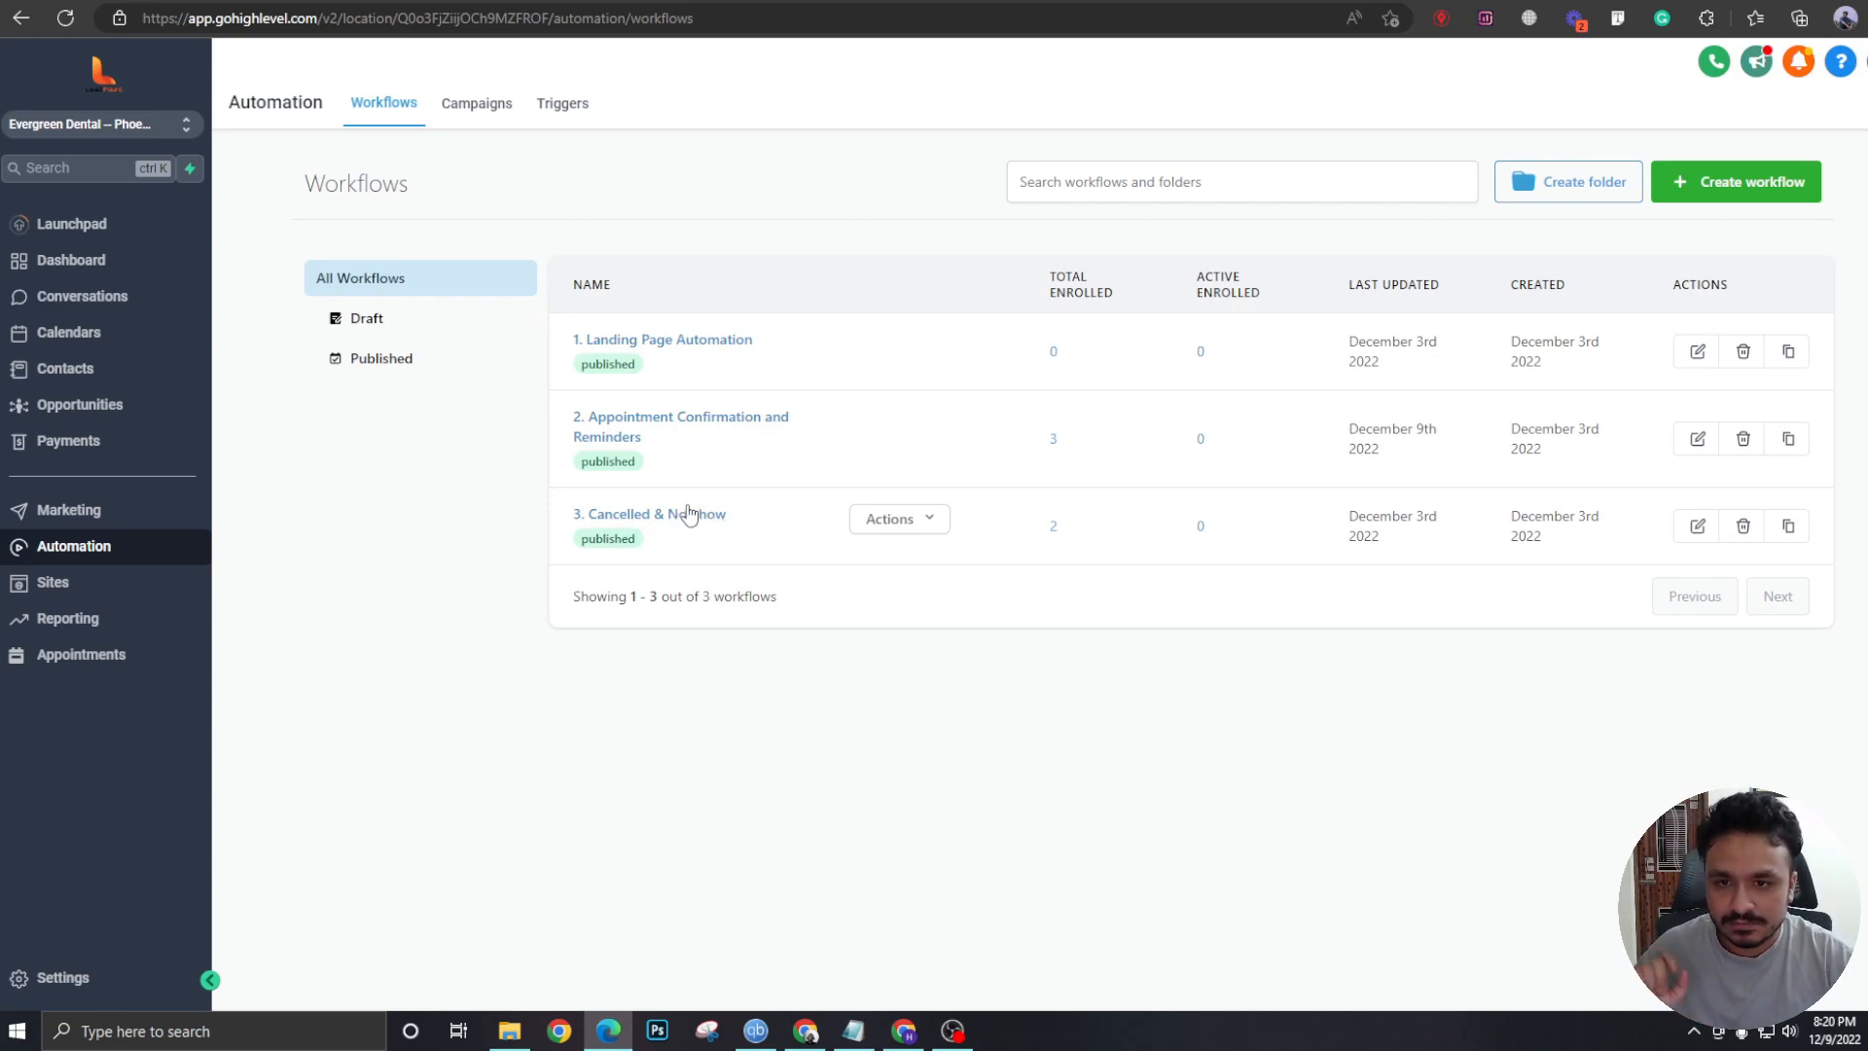
- Create a blank workflow named '4. No-show/Attended Automation' and give it a Form Submitted trigger
left_click(1736, 181)
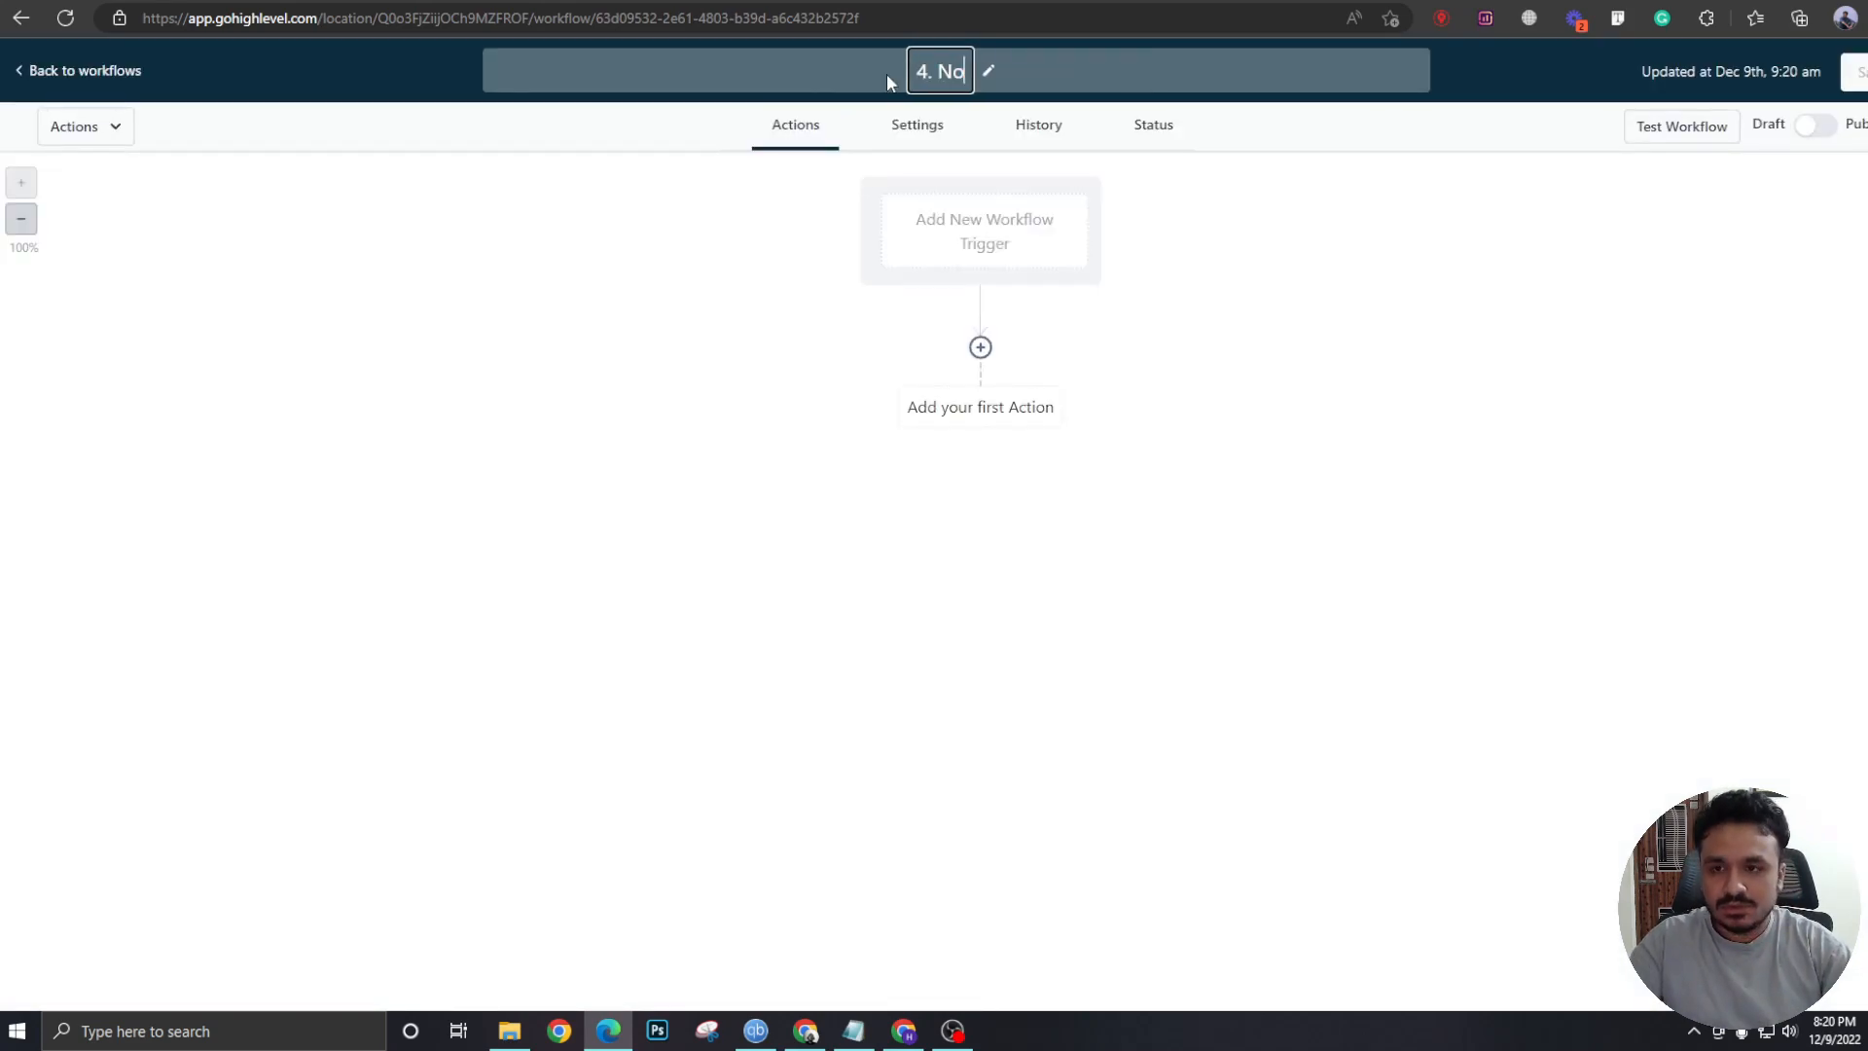
type("-show Attended")
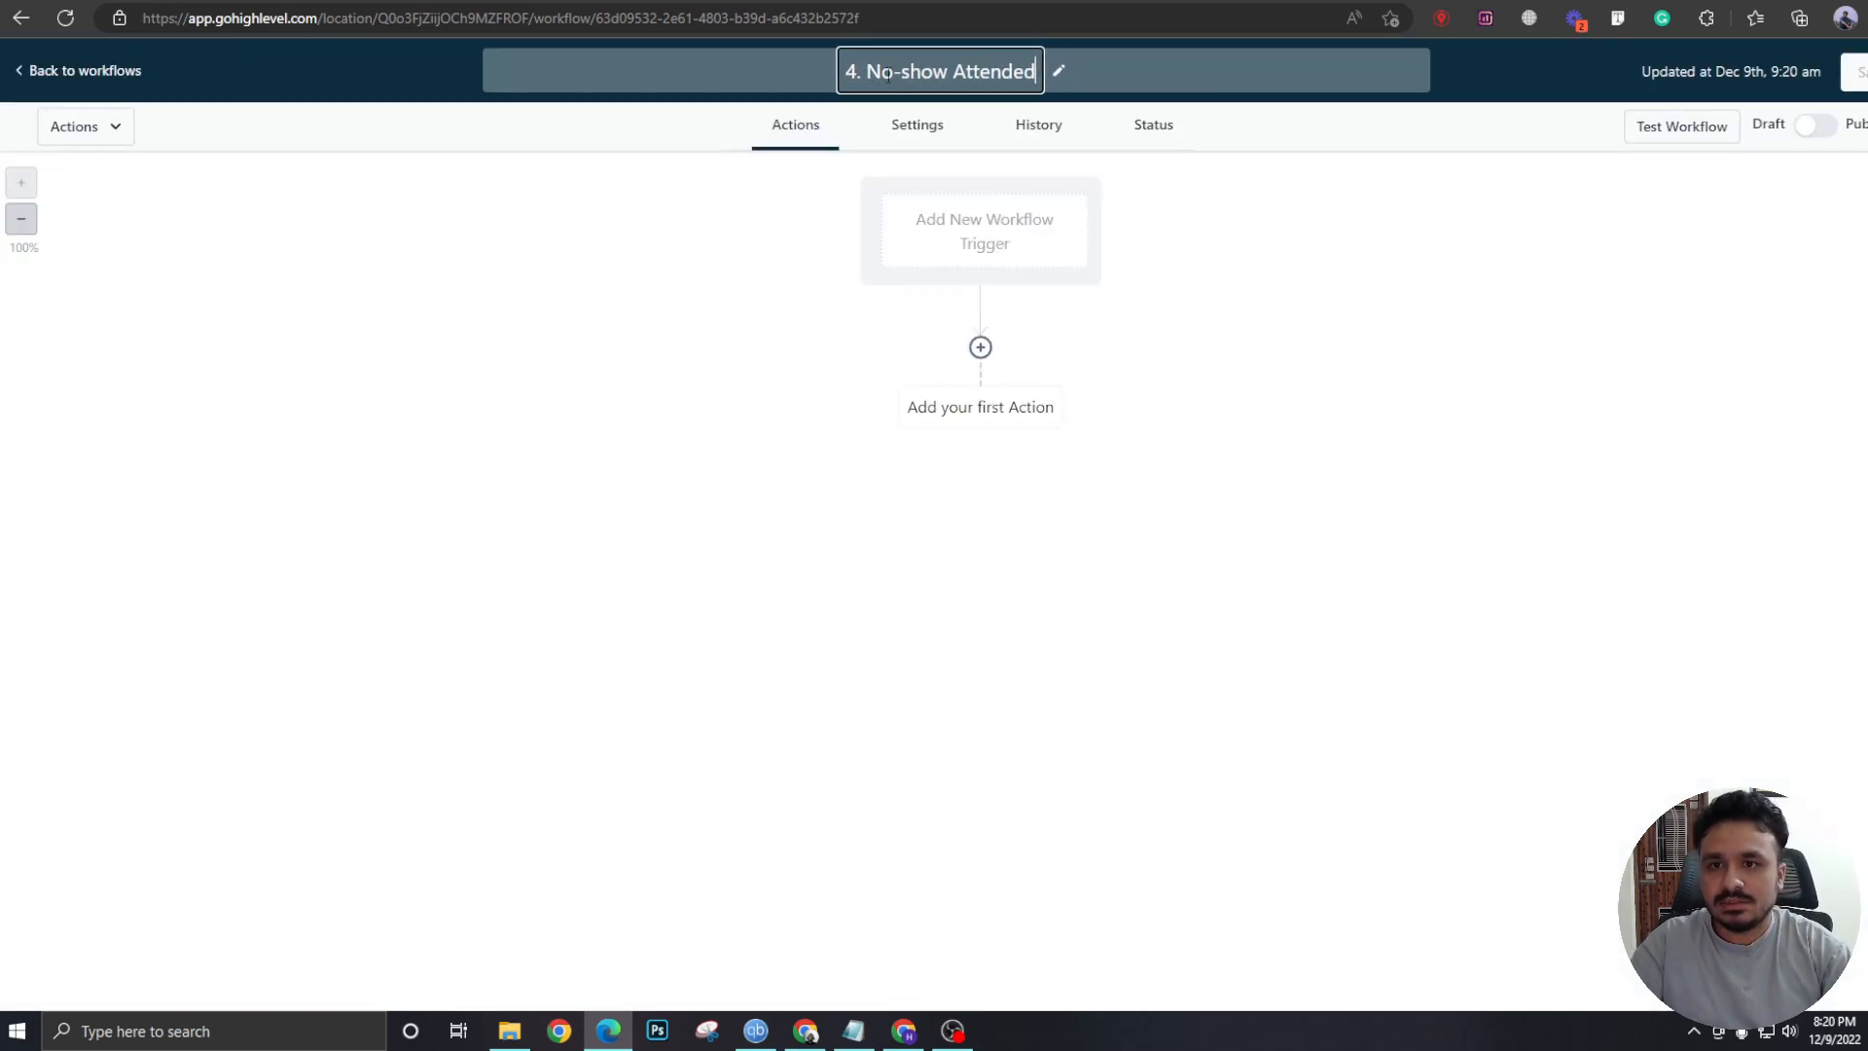
type(" Automation")
key("Return")
left_click(946, 253)
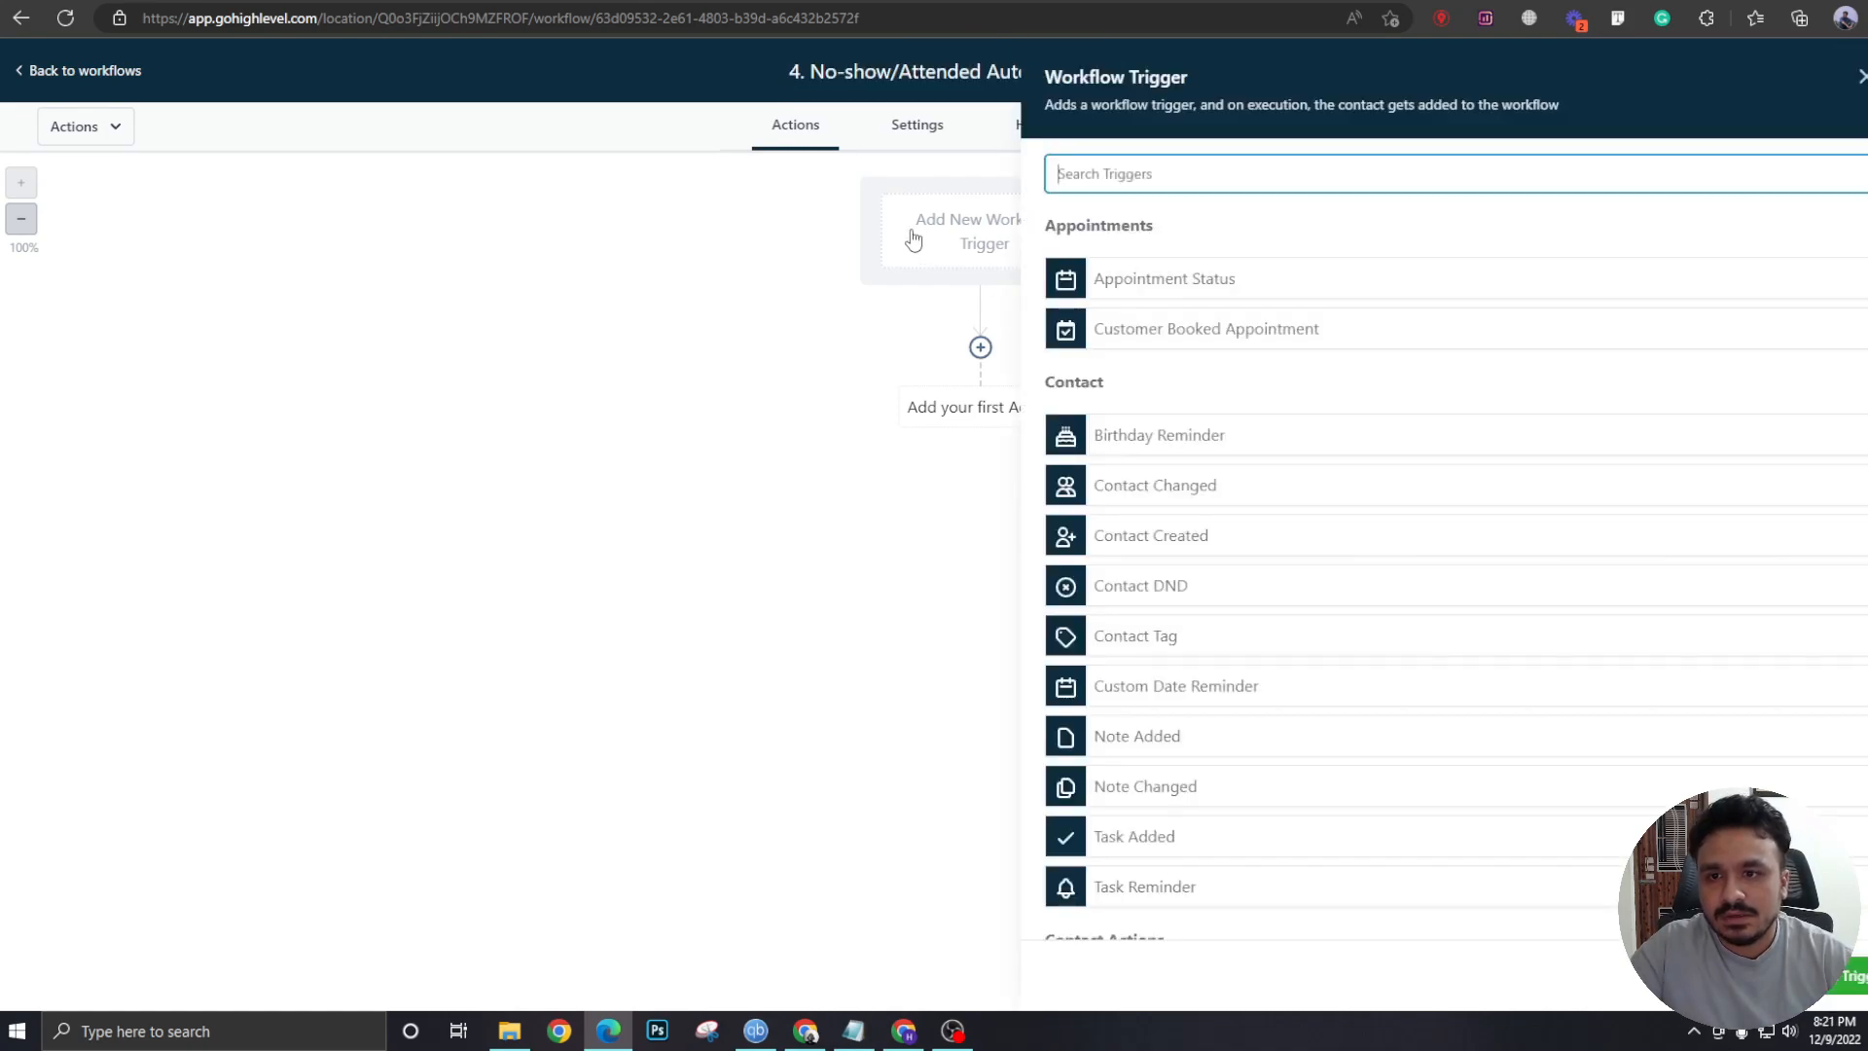
type("form")
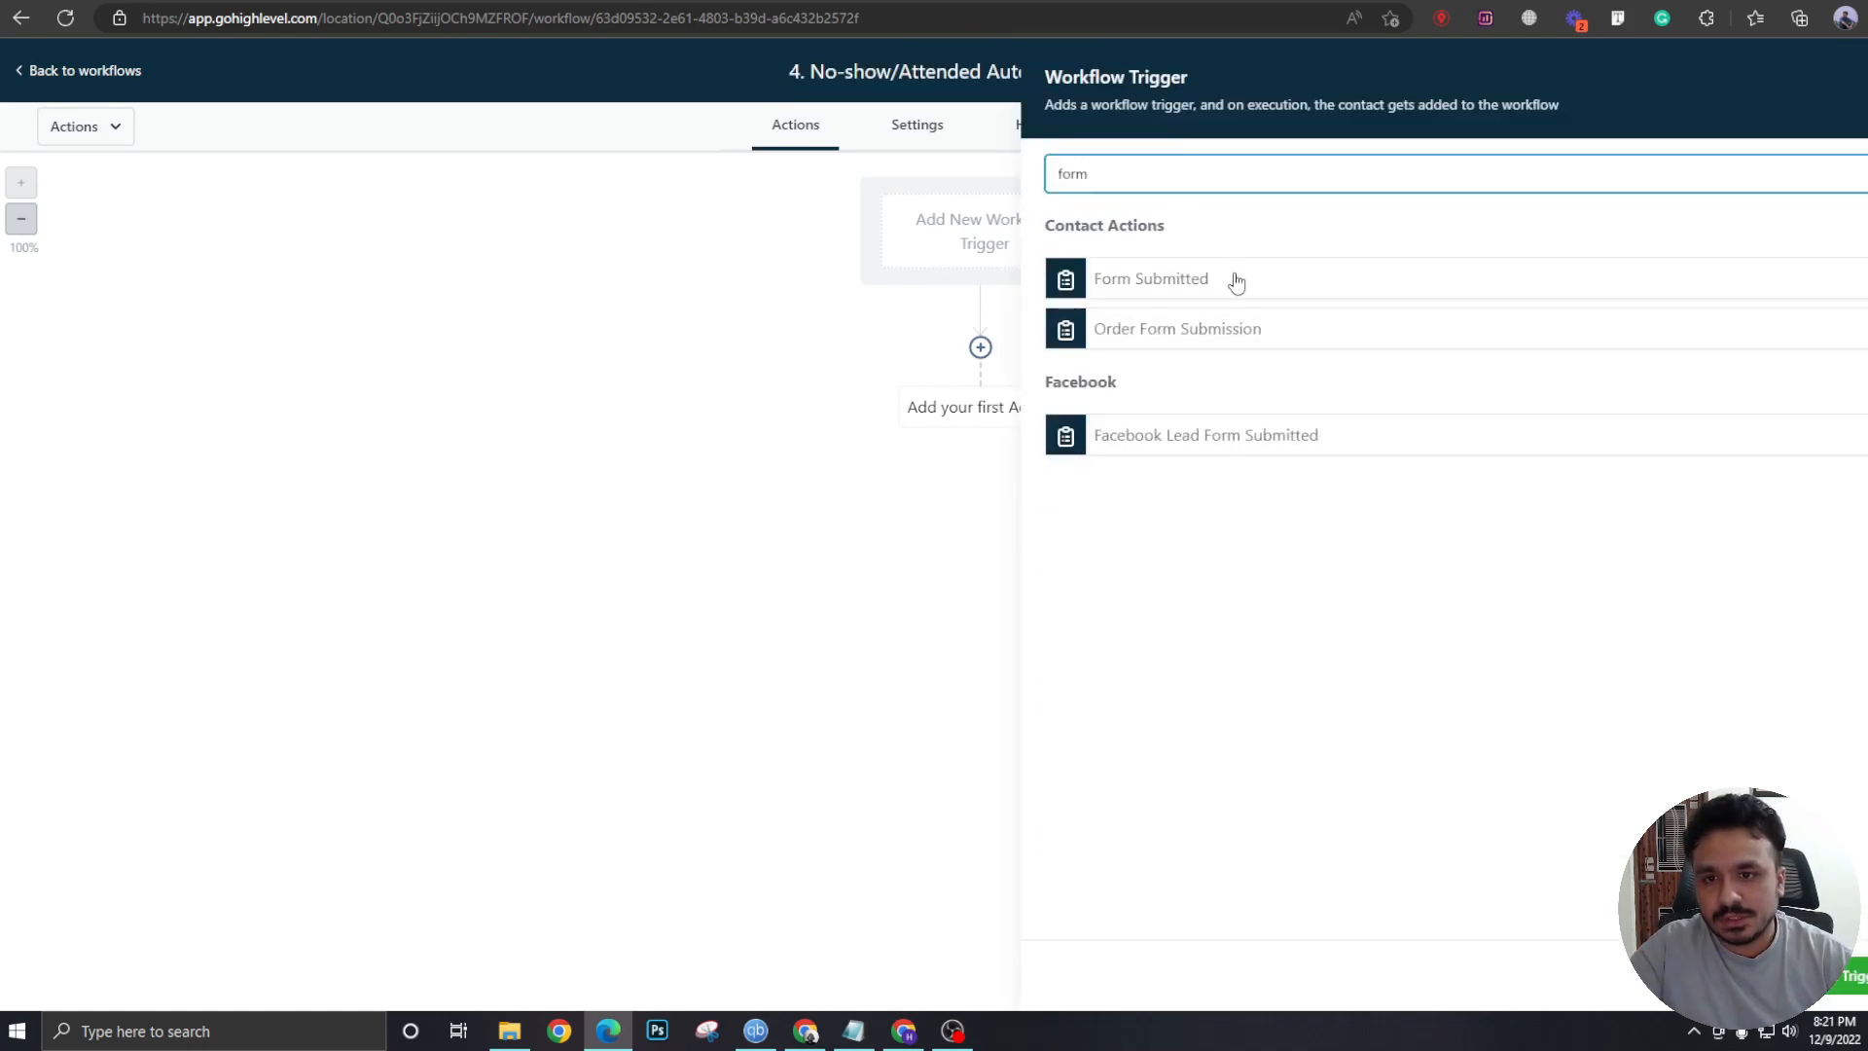
left_click(1234, 280)
- Filter the trigger to Form is Appointment Feedback for User and save it
left_click(1098, 388)
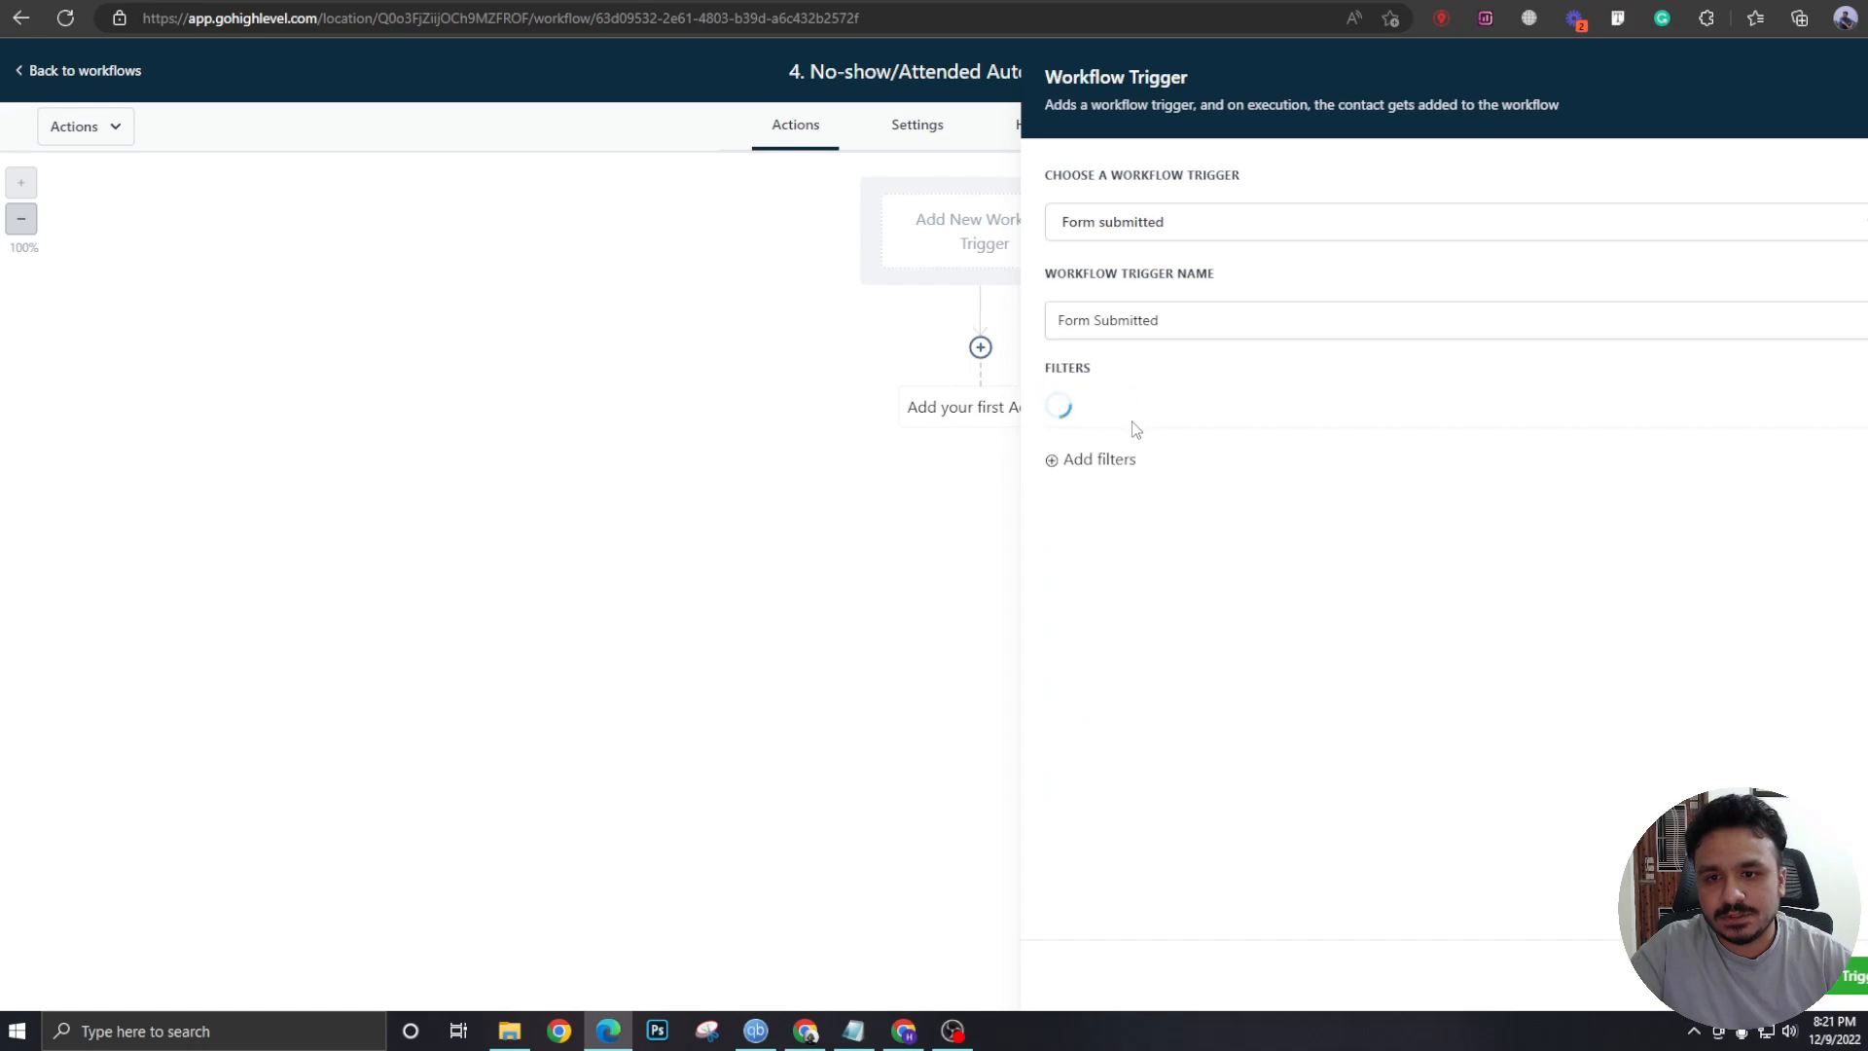
left_click(1115, 414)
left_click(1097, 553)
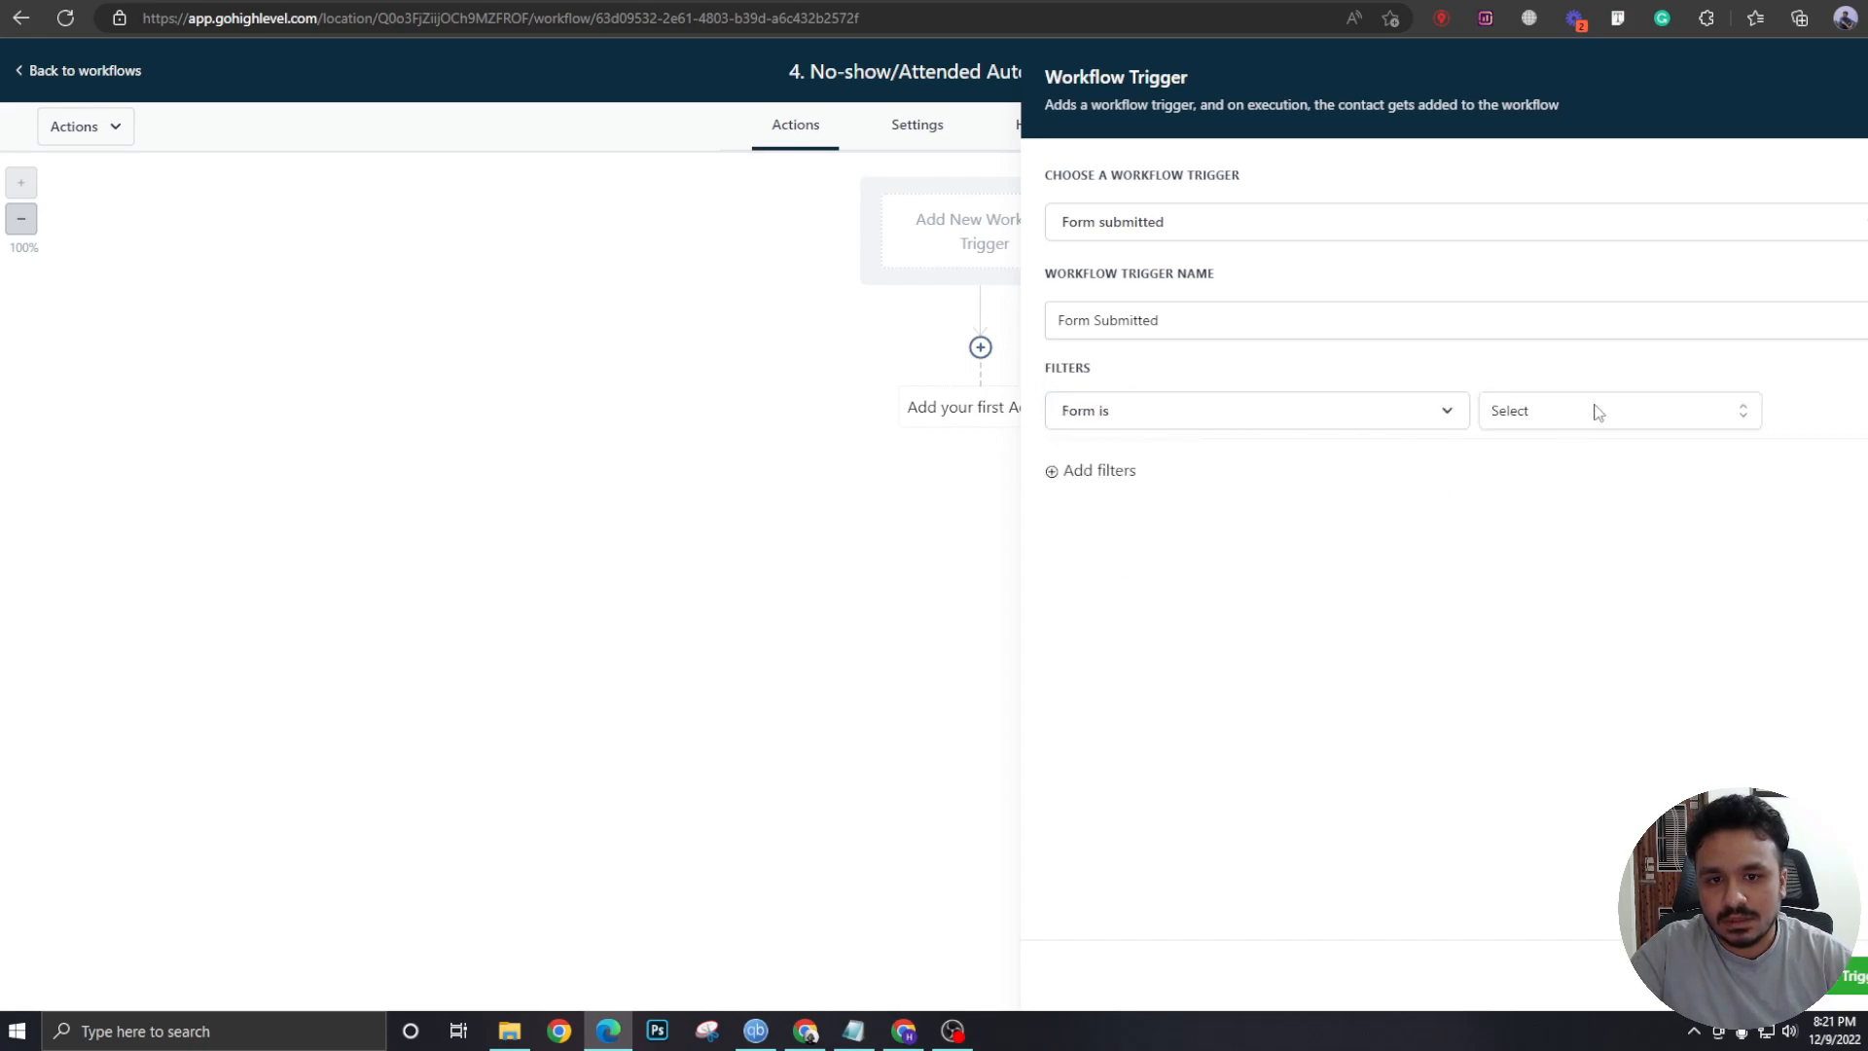
left_click(1594, 409)
left_click(1573, 504)
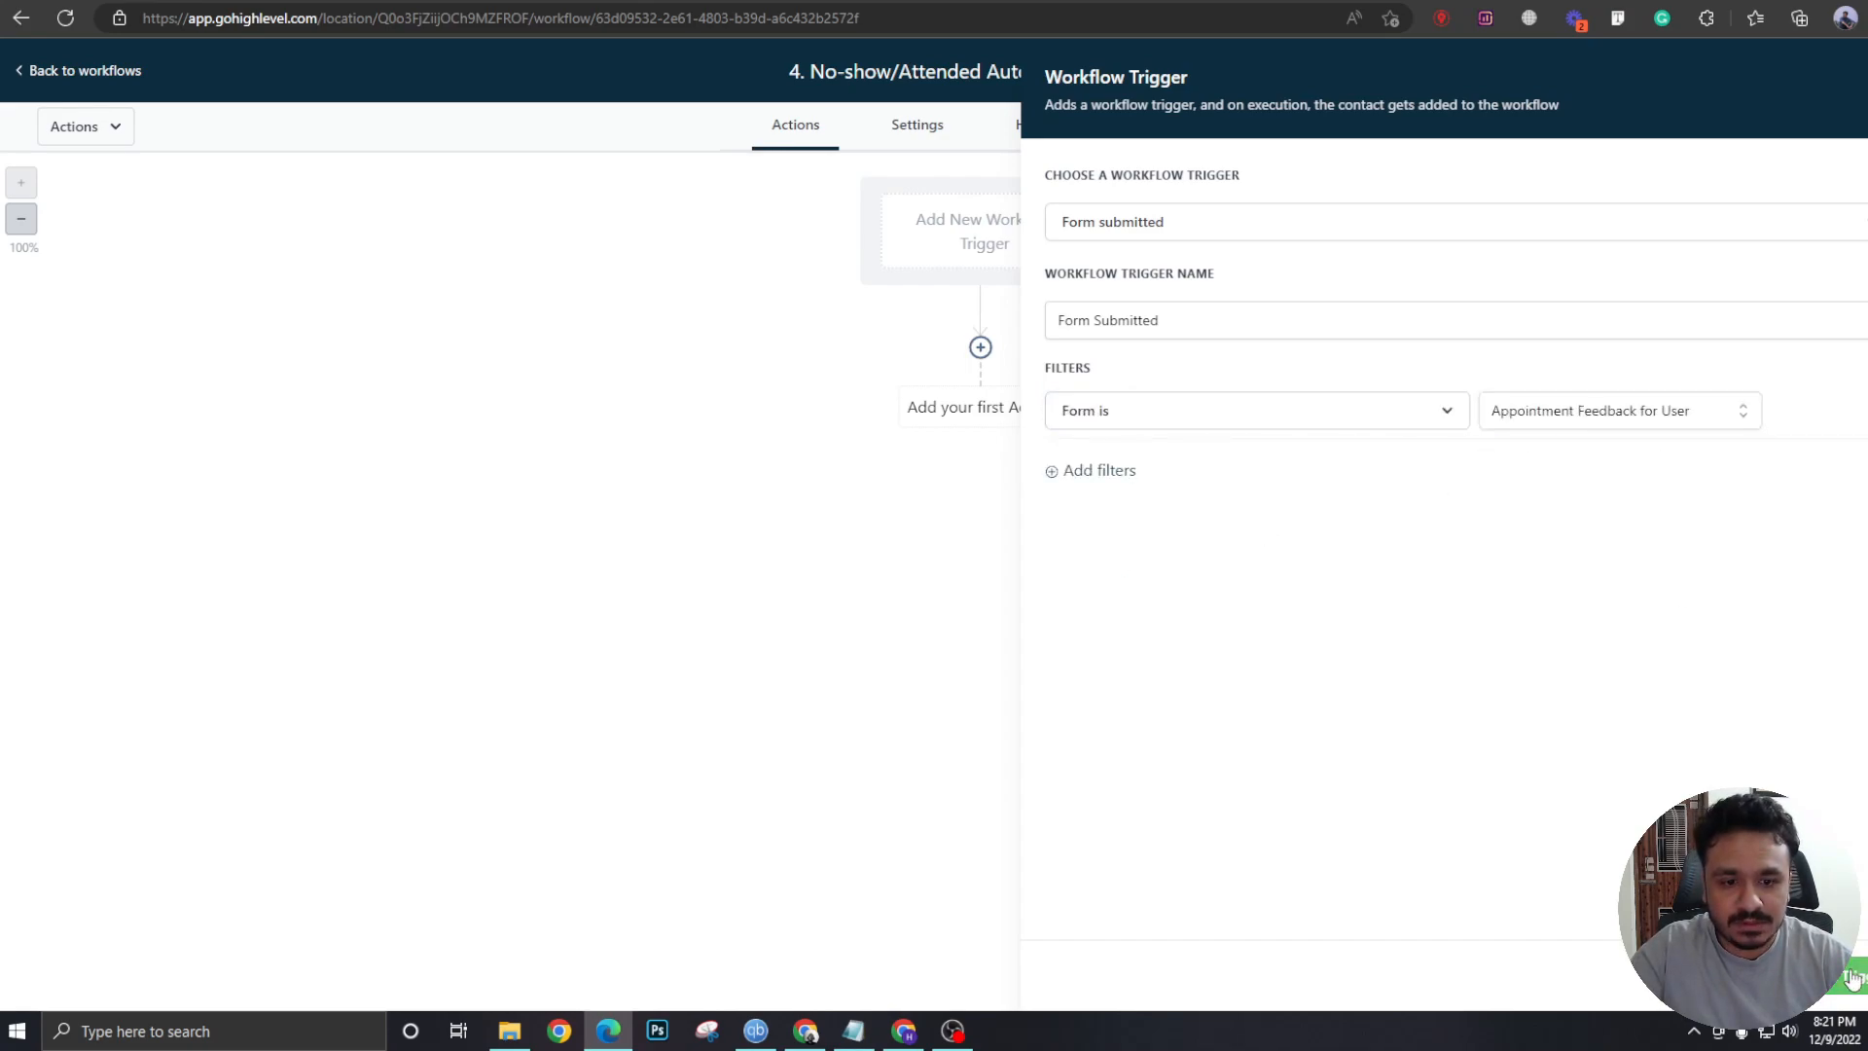
left_click(1851, 976)
- Add an If/Else checking 'Did the lead show up for the appointment?' Is Yes
left_click(981, 384)
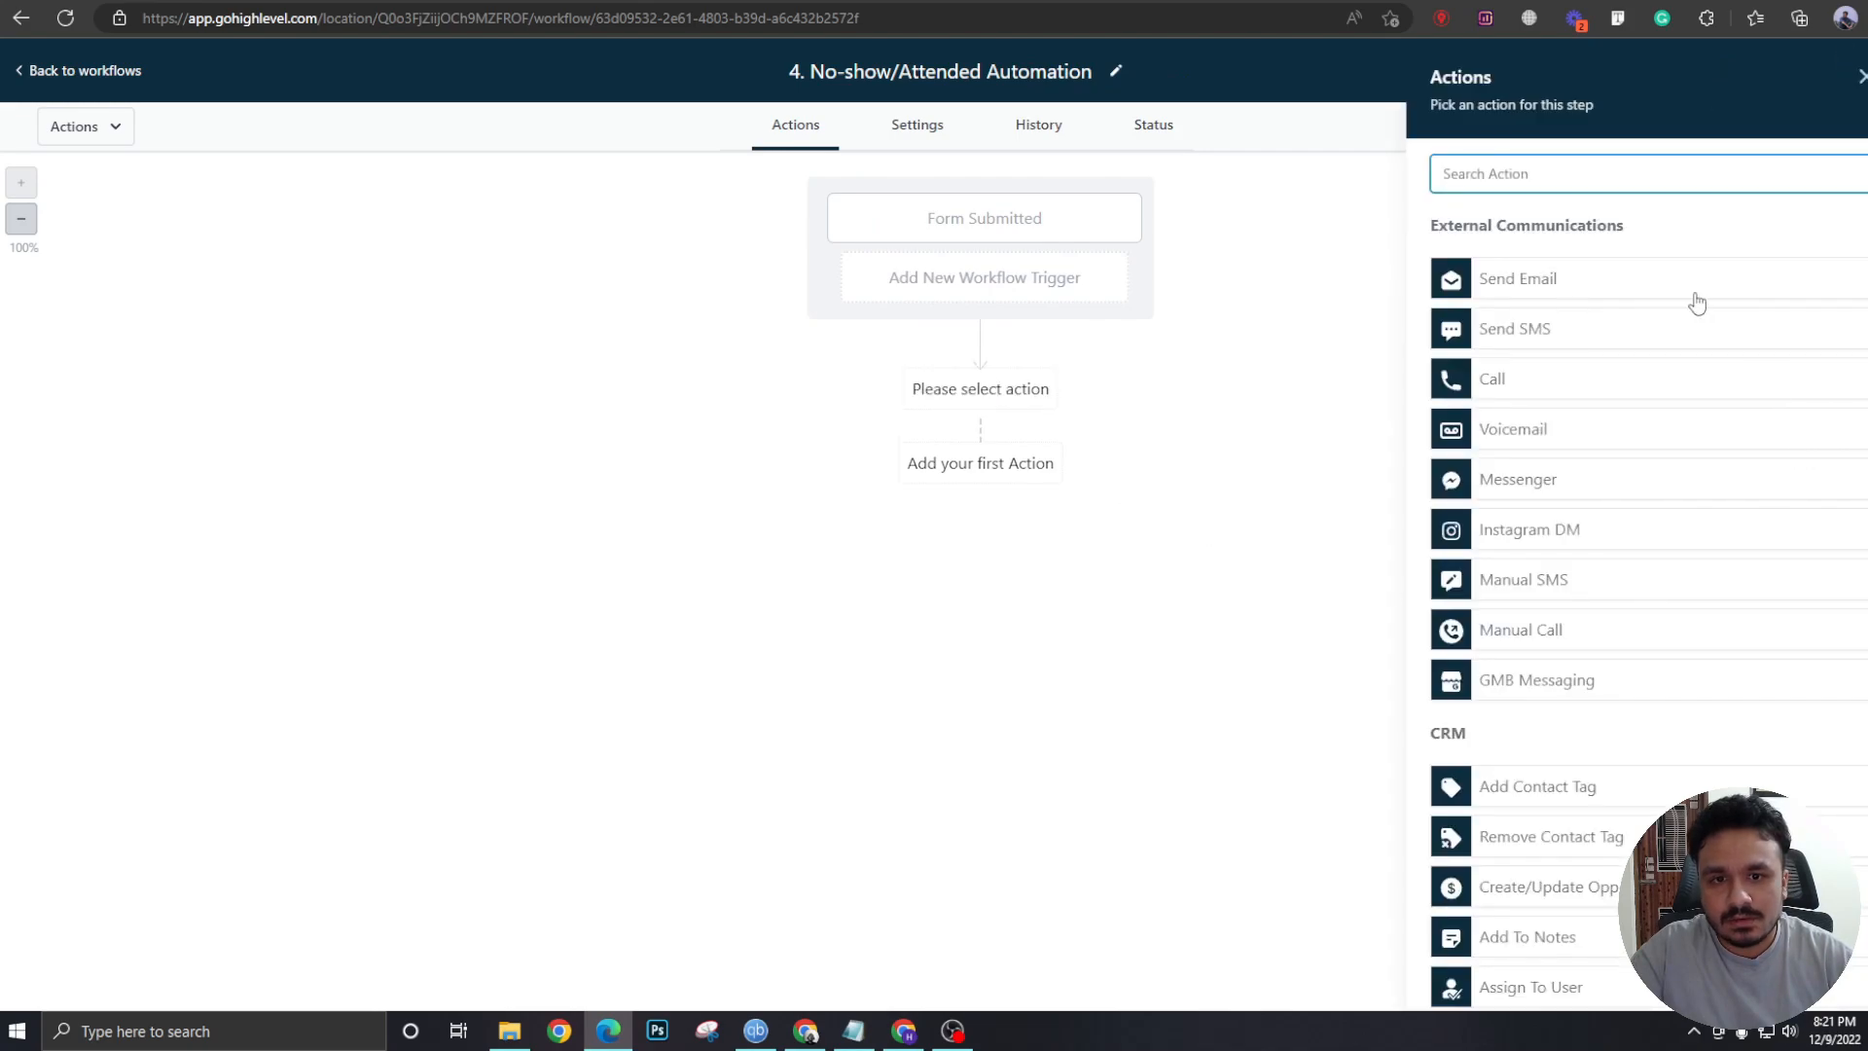
scroll(1678, 555, "down", 10)
left_click(1574, 723)
left_click(1180, 505)
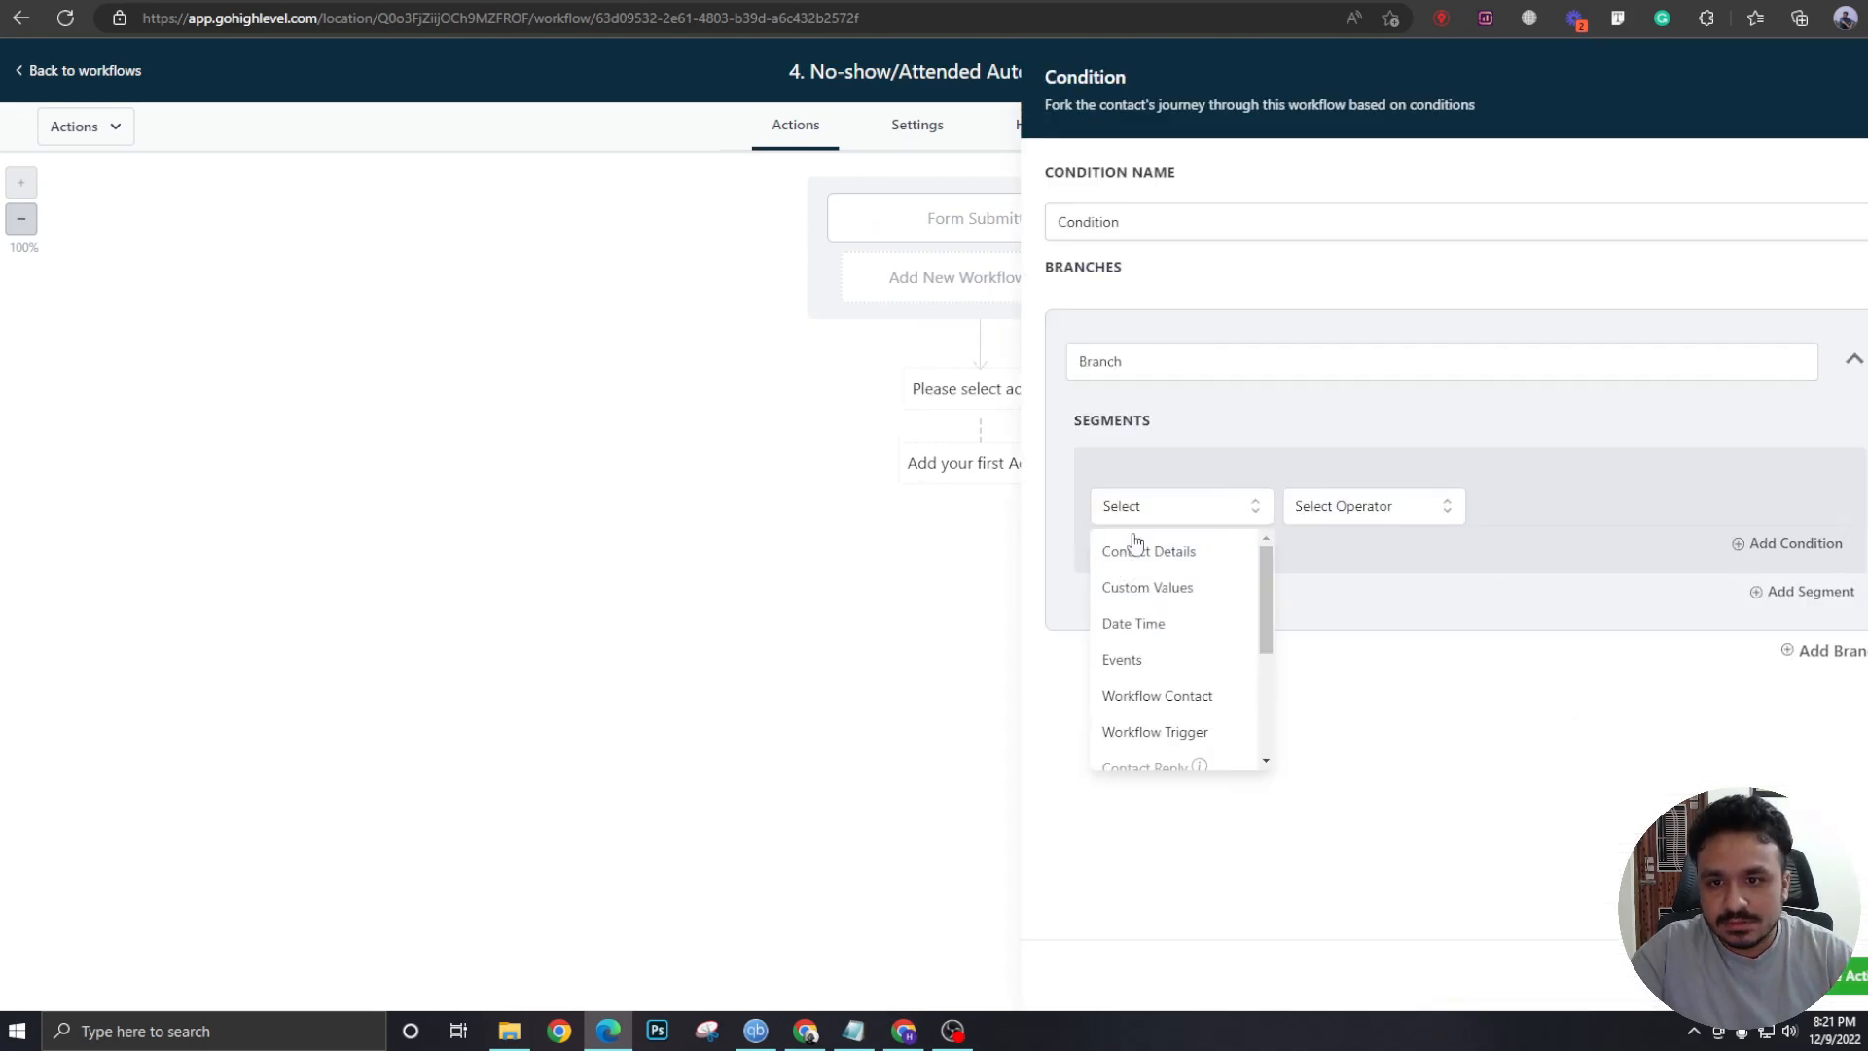
left_click(1149, 550)
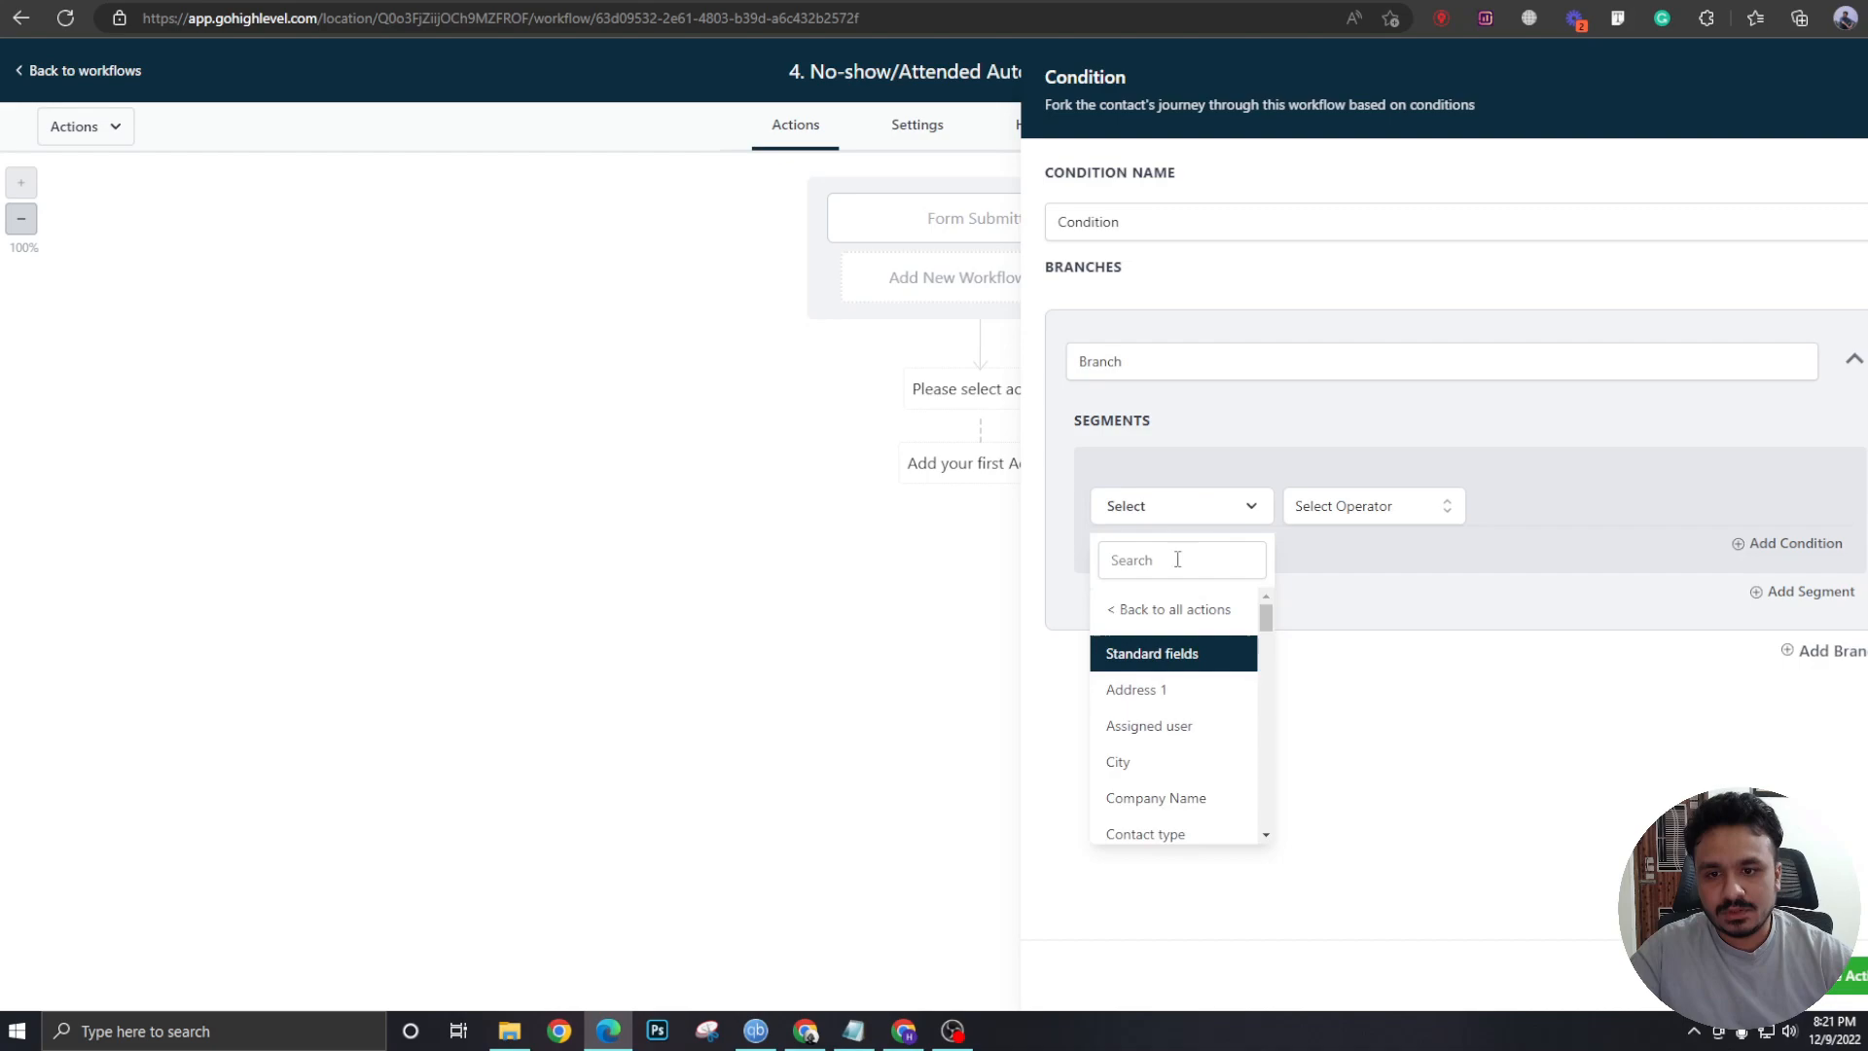
type("did")
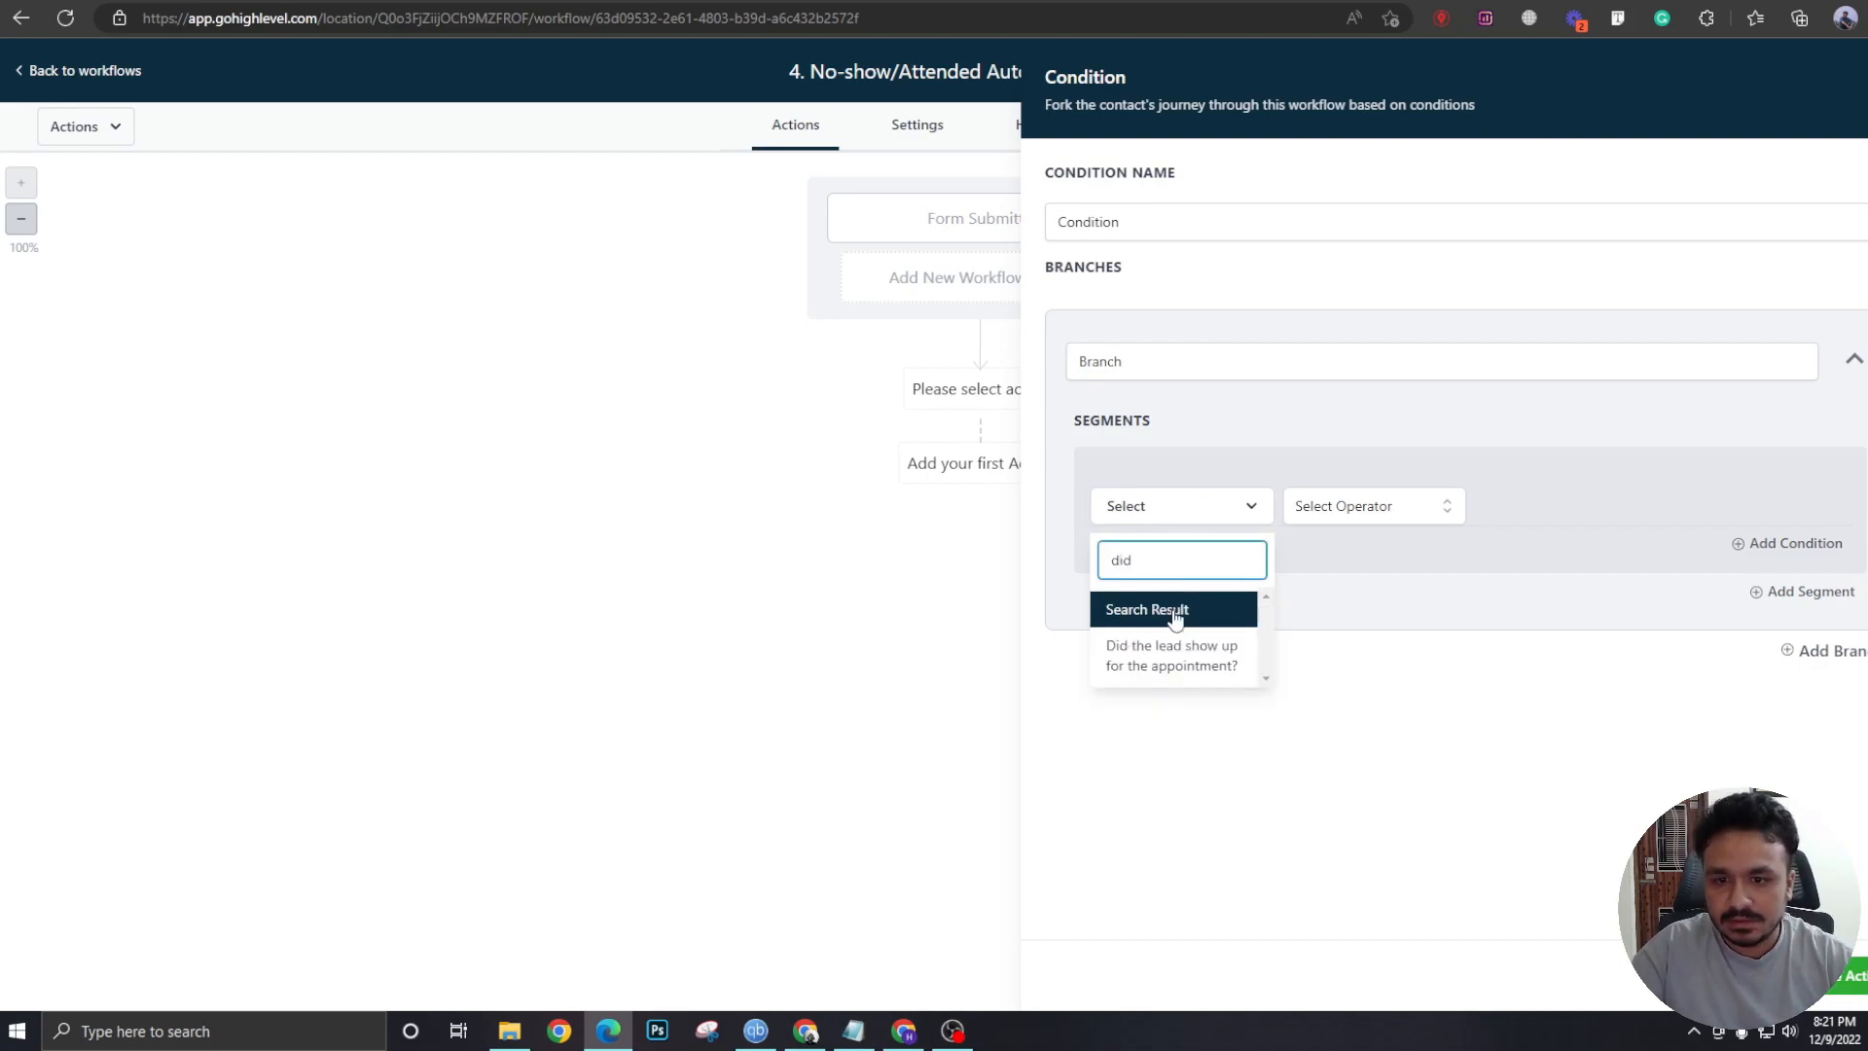
left_click(1161, 650)
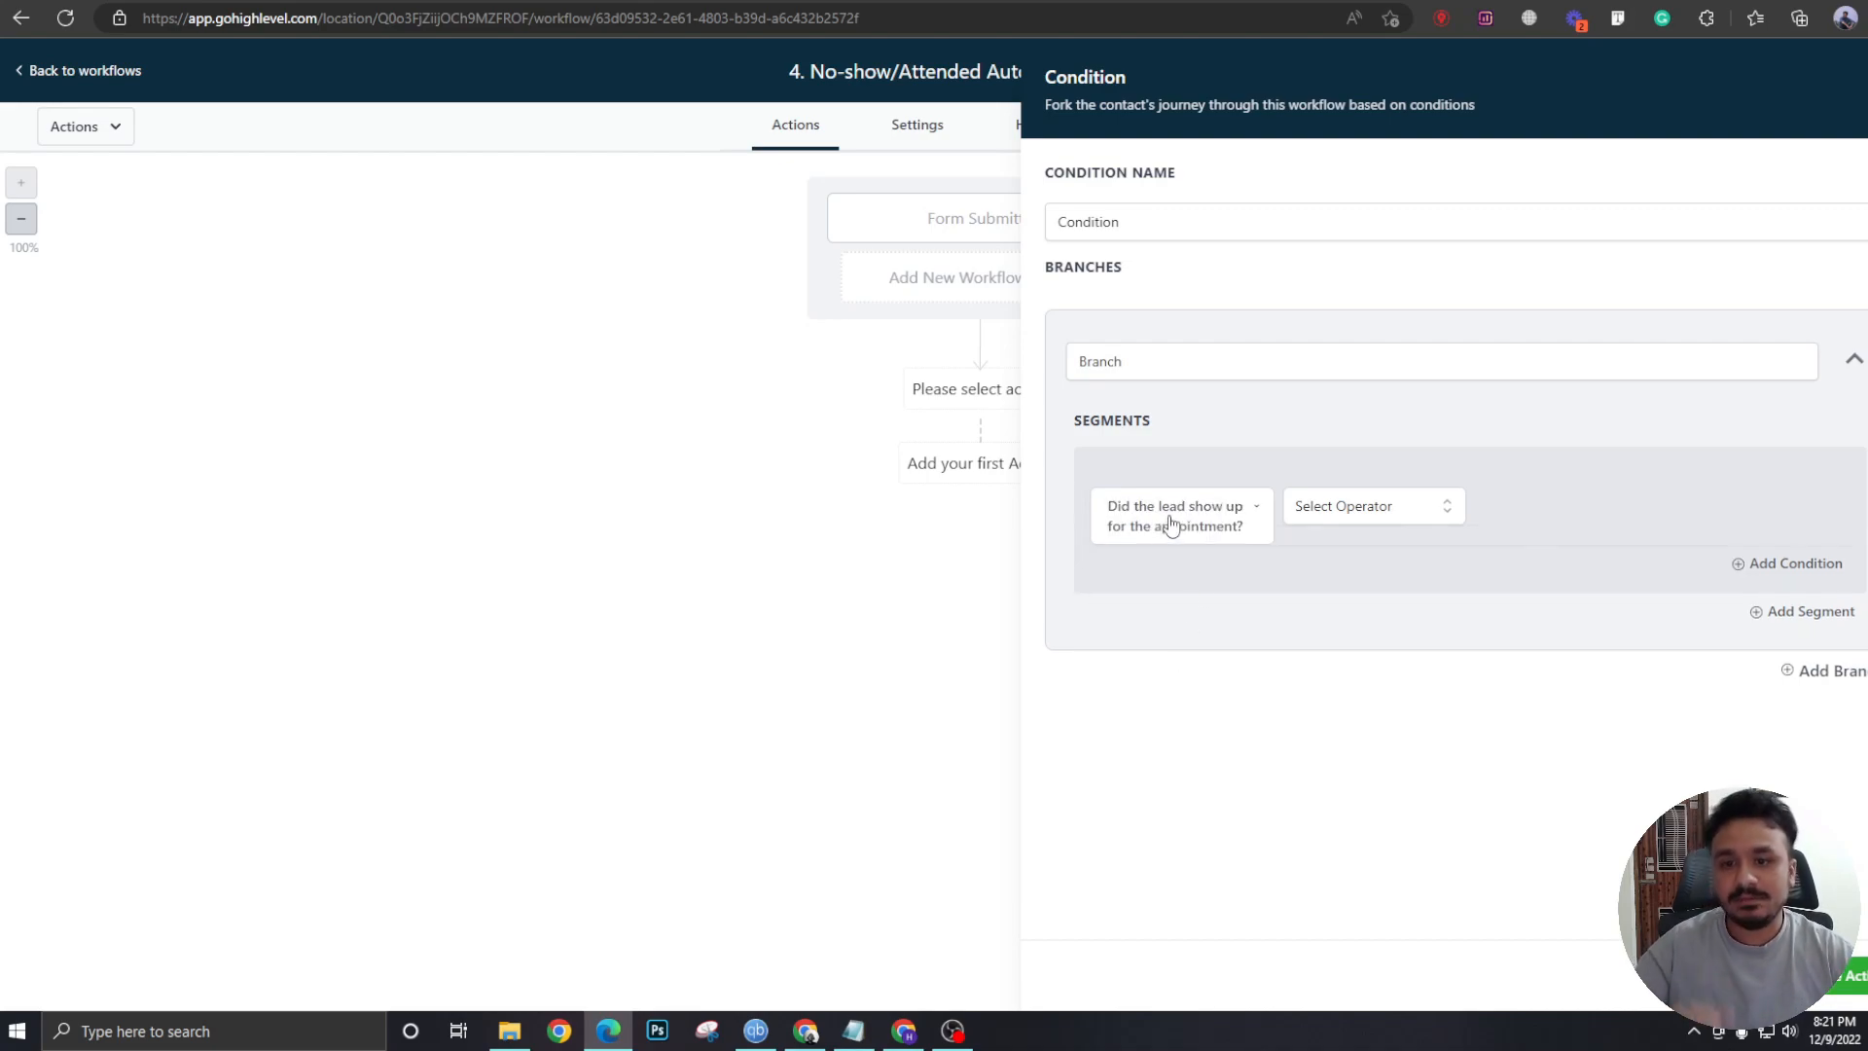
left_click(1361, 512)
left_click(1314, 547)
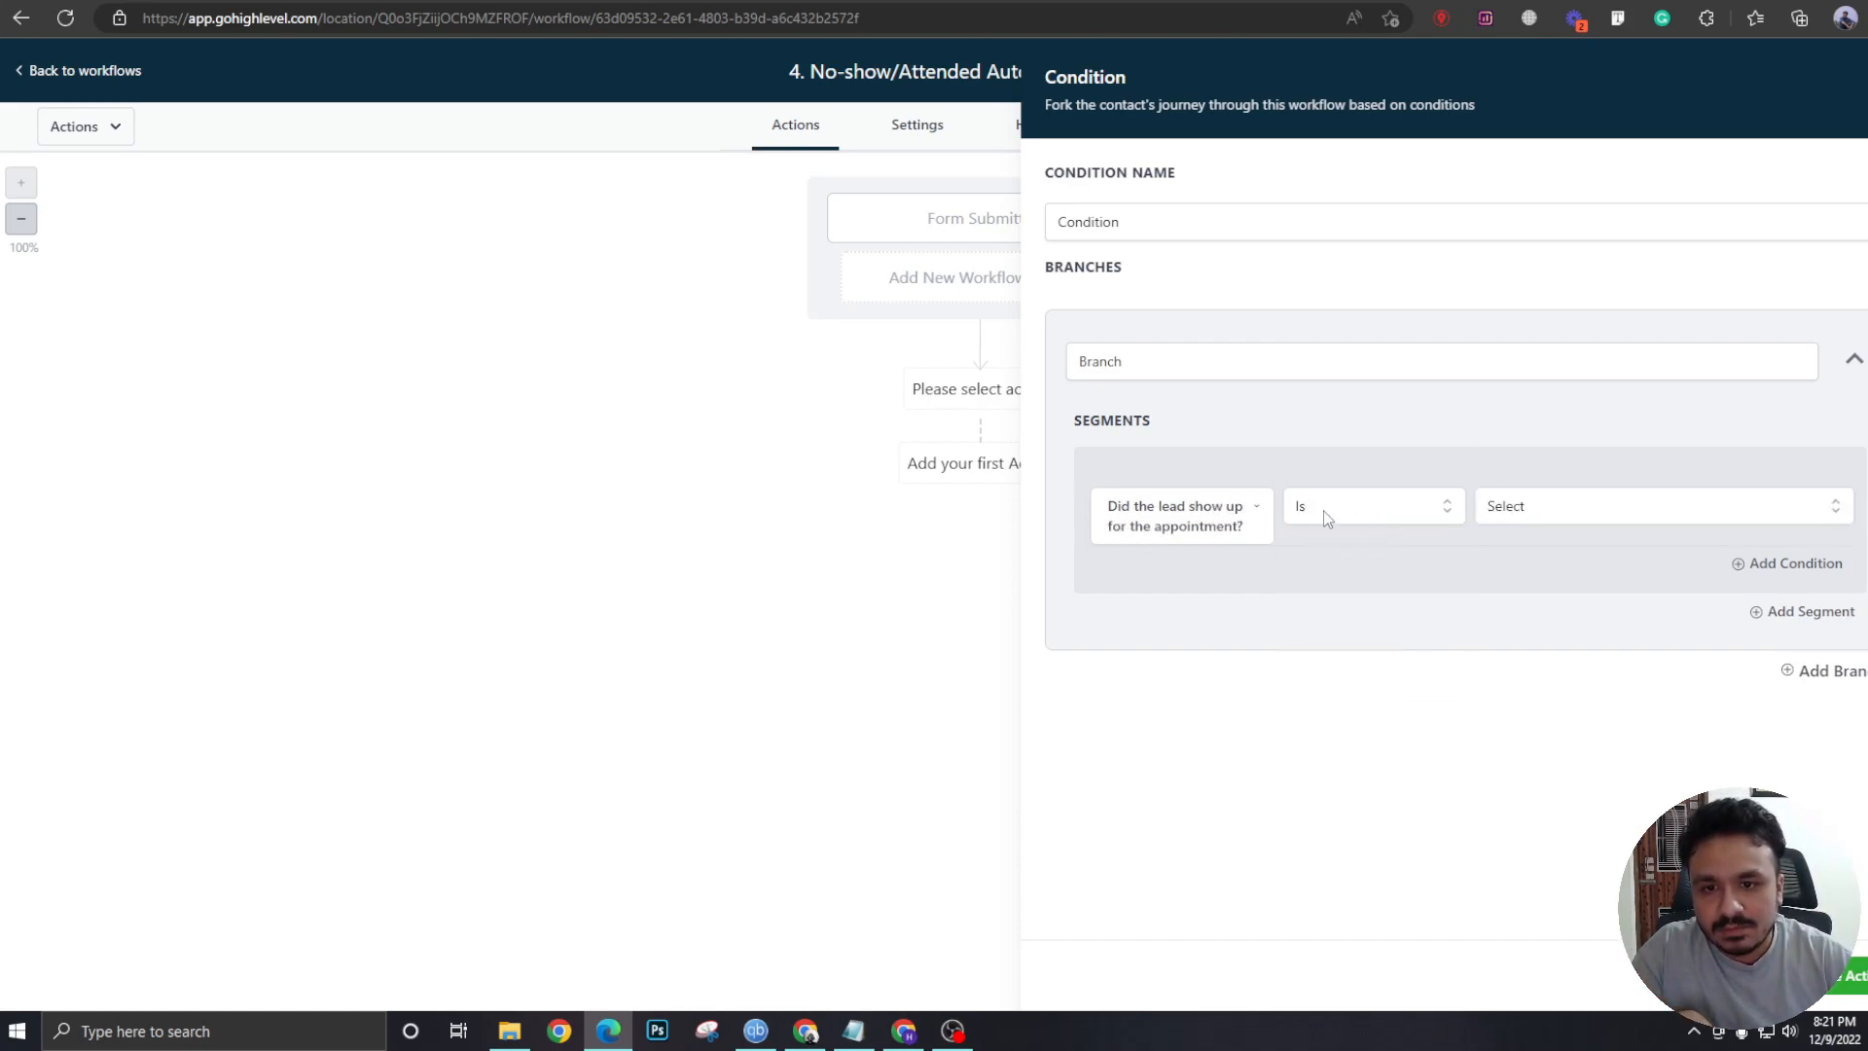
left_click(1545, 506)
left_click(1509, 605)
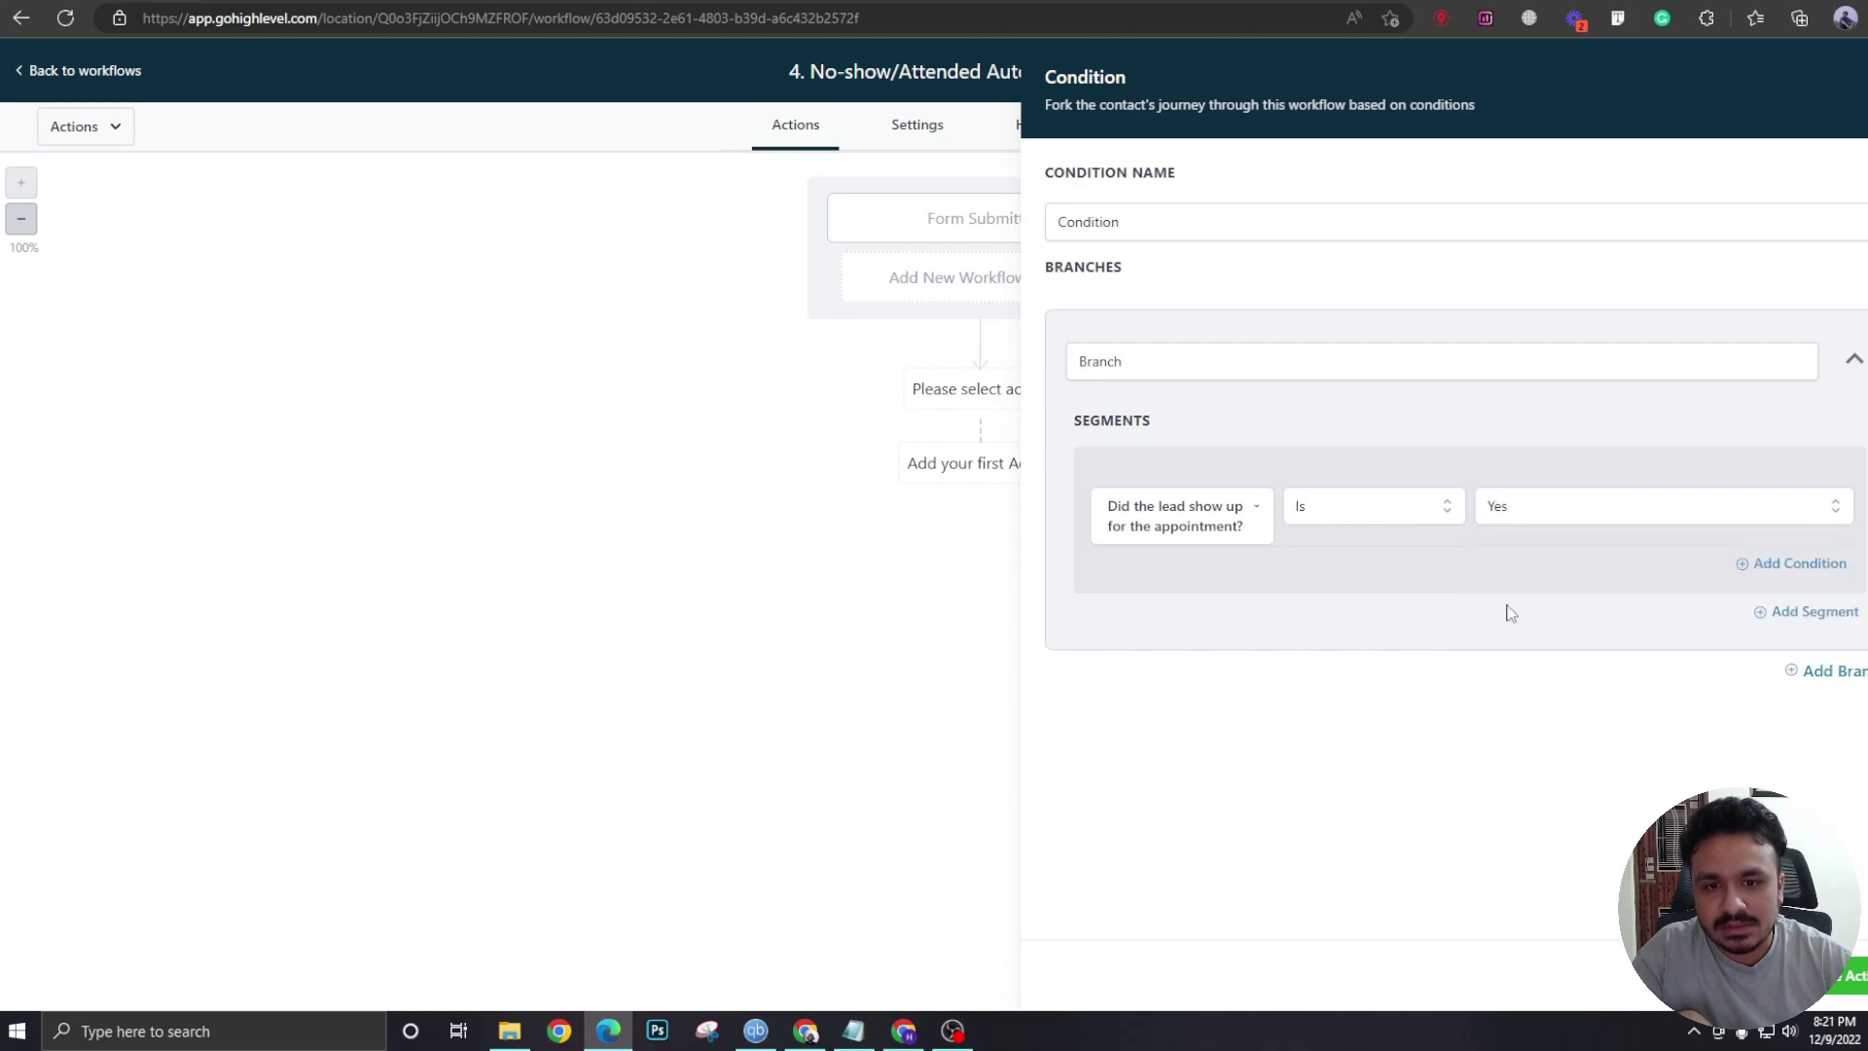
- Rename the branch to Yes and the condition to 'Did show up for the booking?', then save
double_click(1291, 365)
type("Yes")
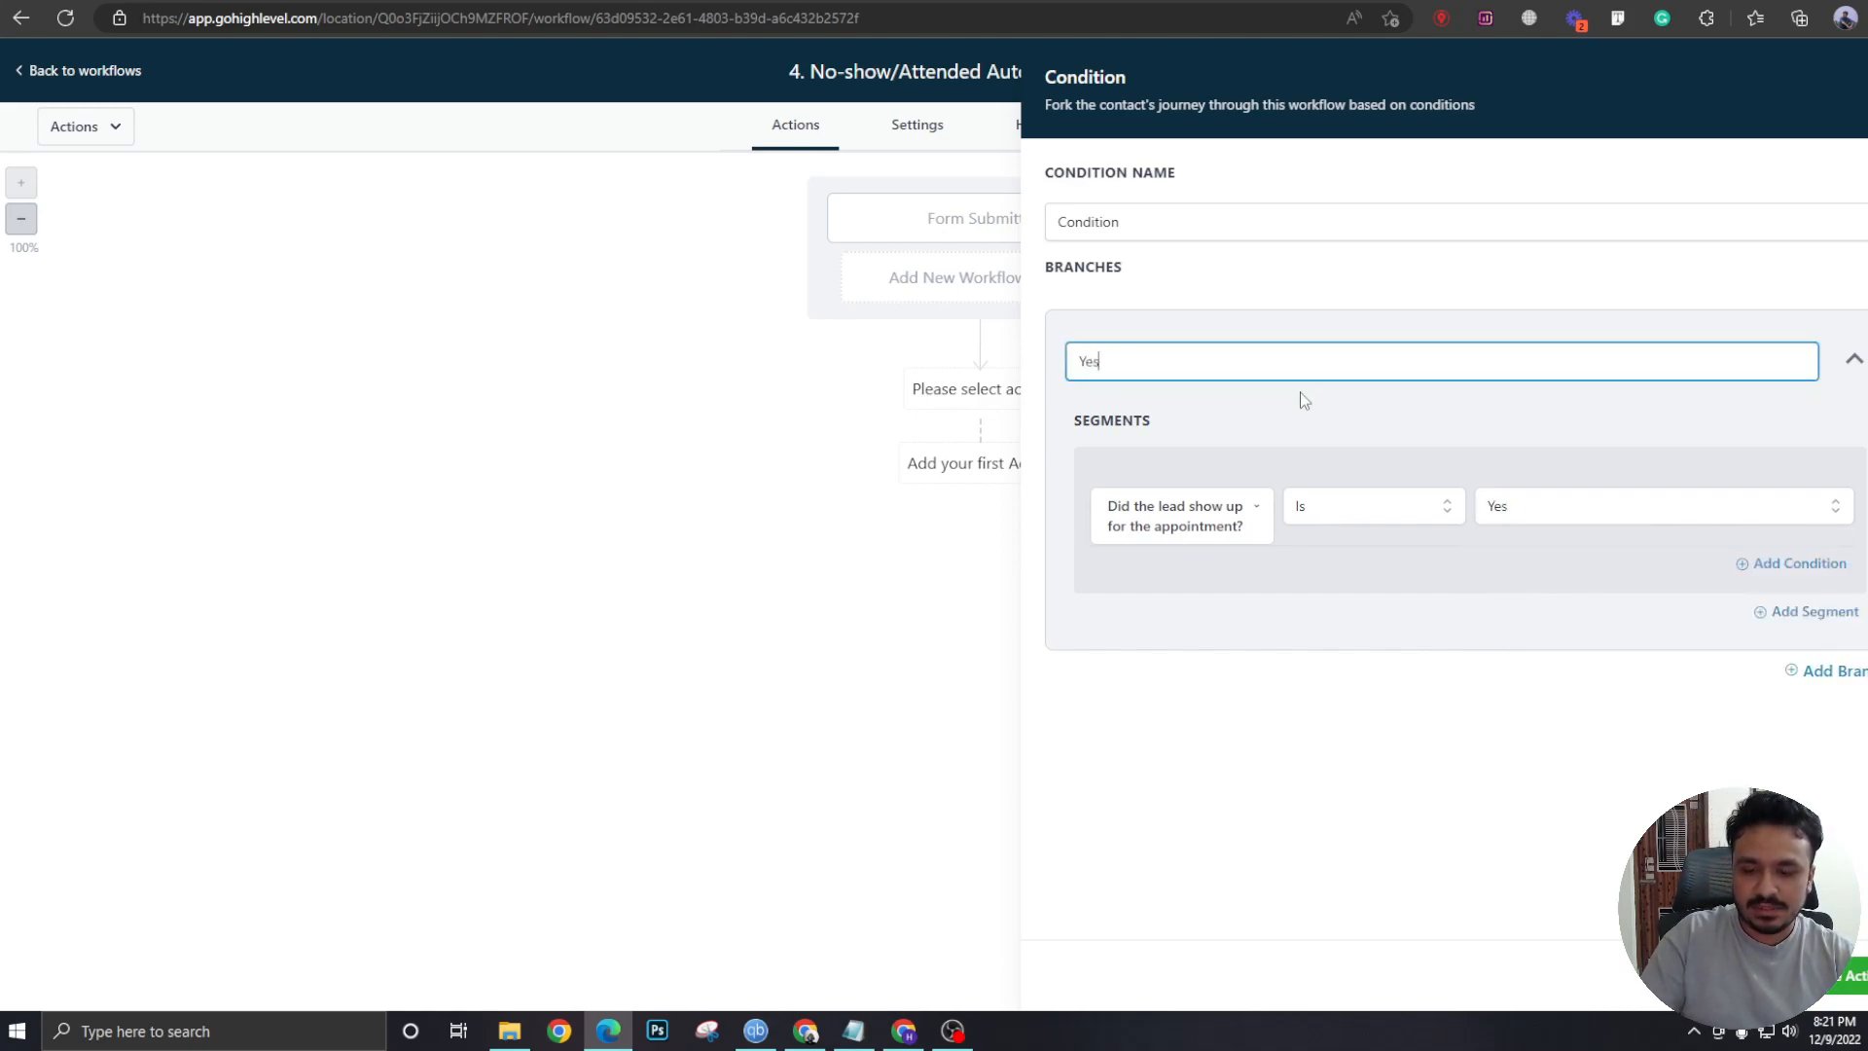
double_click(1135, 222)
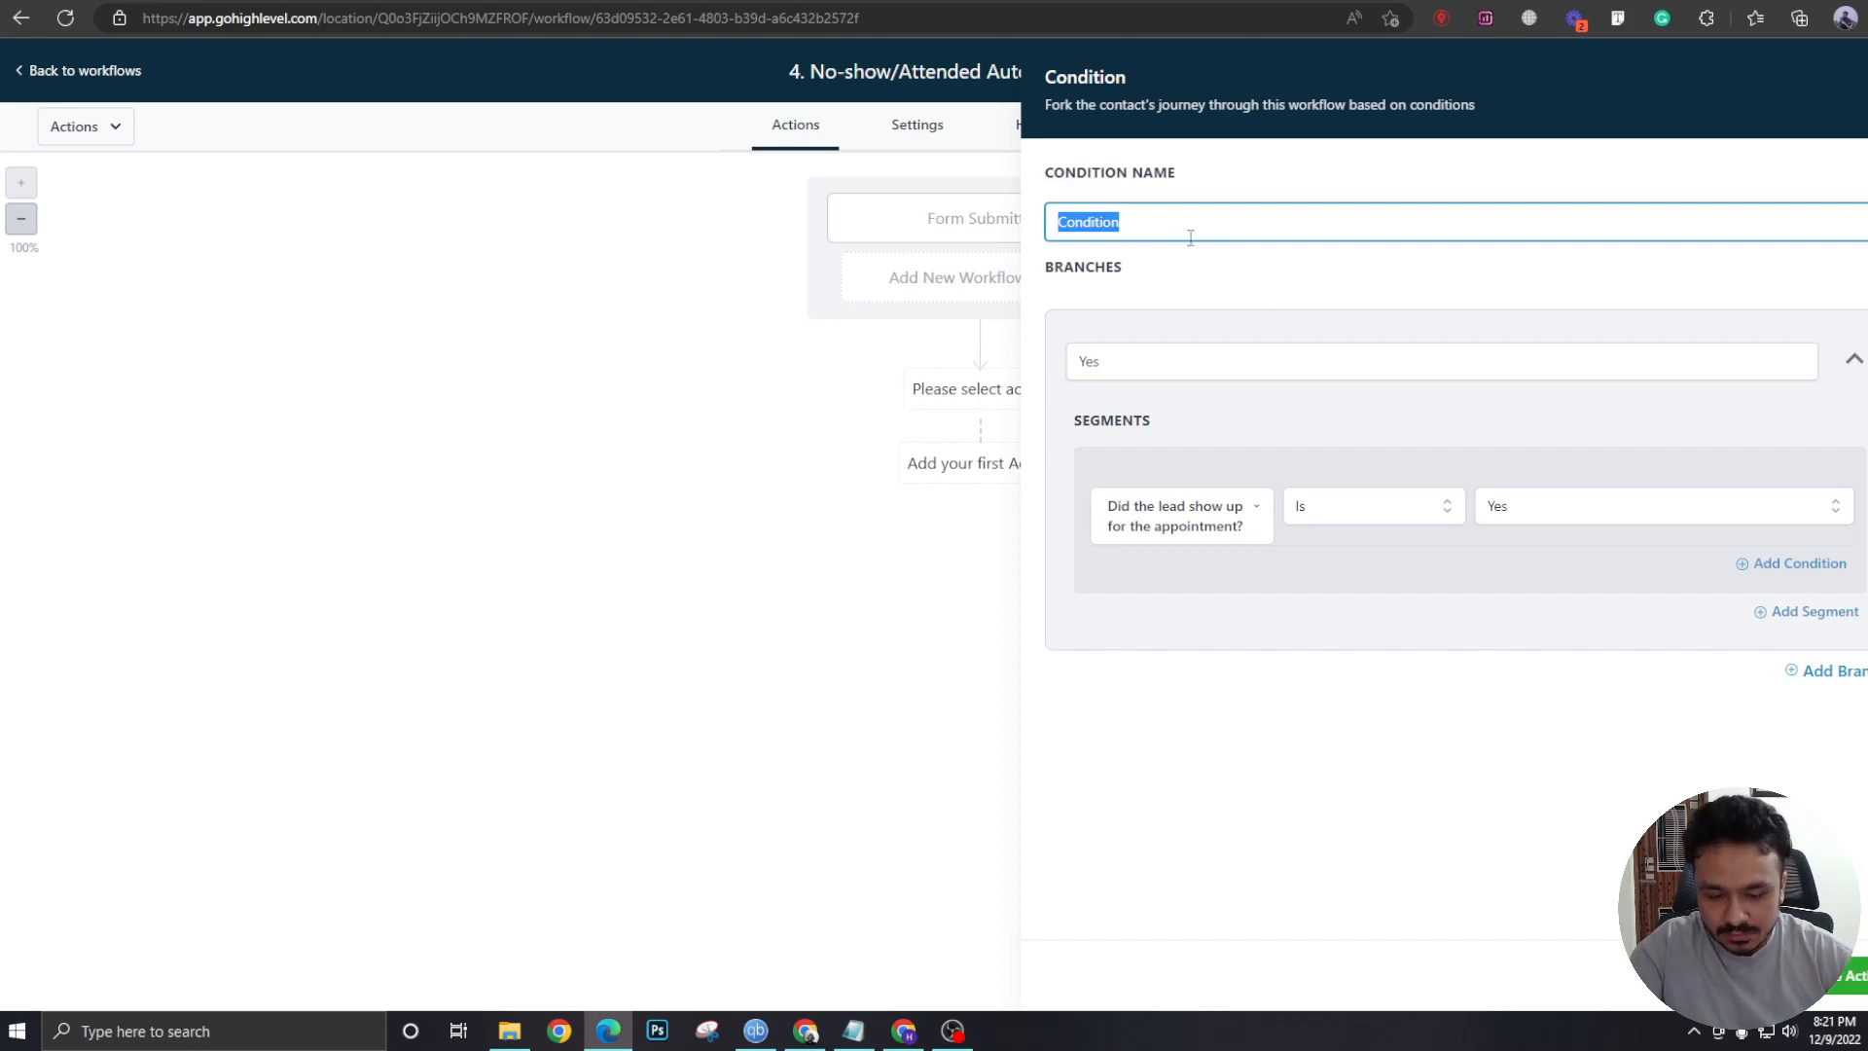
type("Did show up for")
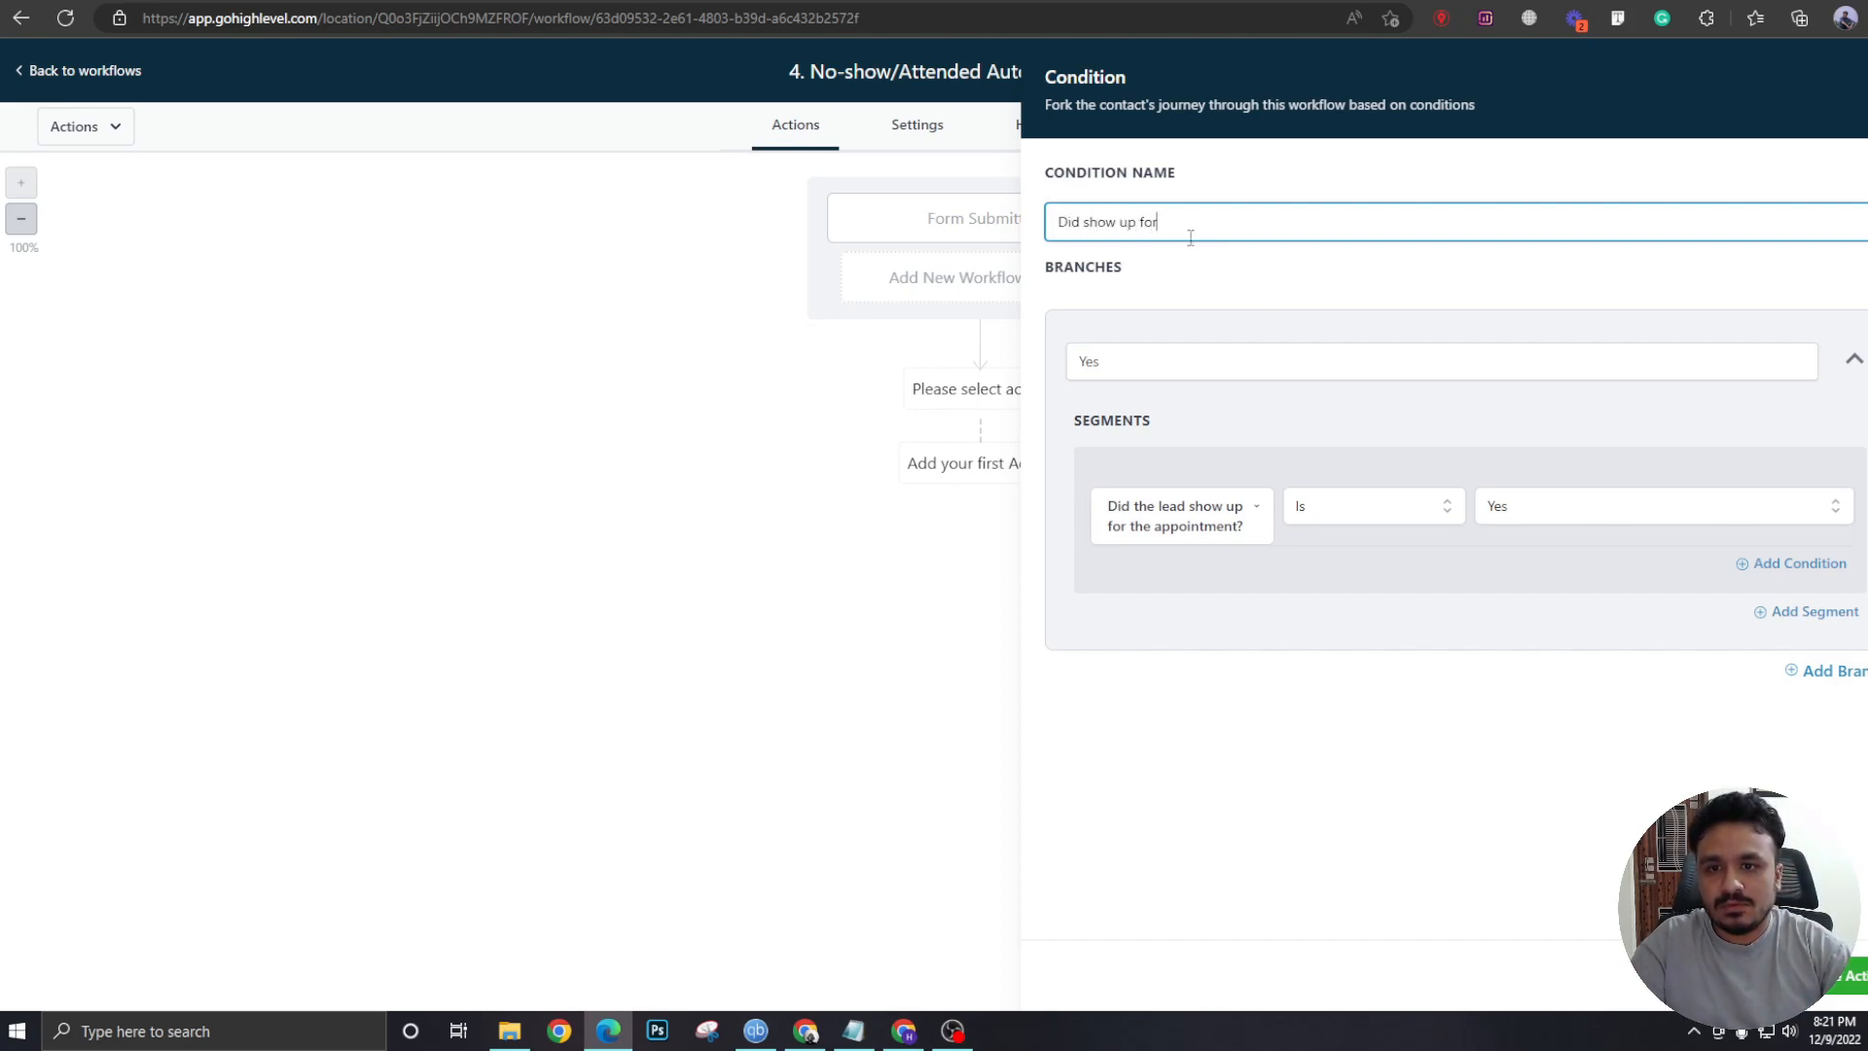
type("booking?")
key("Return")
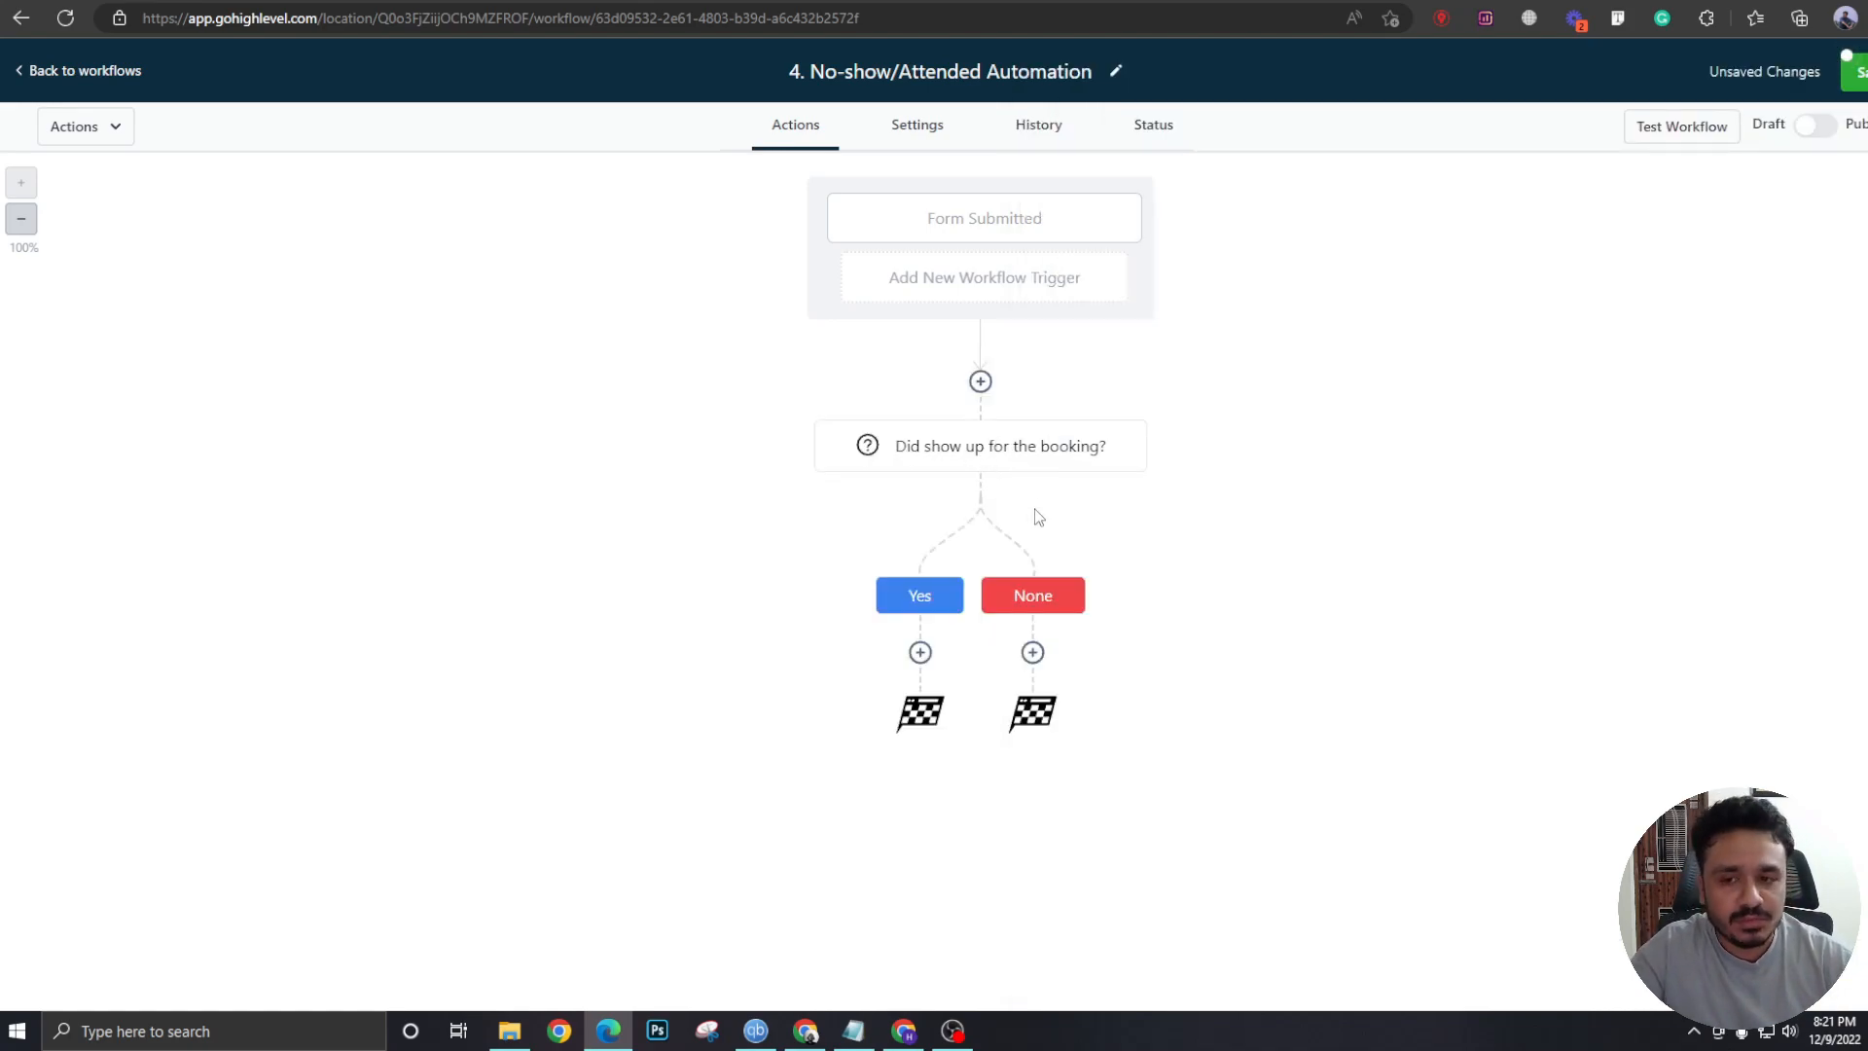
- Under Yes, add a Create/Update Opportunity in Main Pipeline's Attended stage named with Contact Full Name
left_click(920, 653)
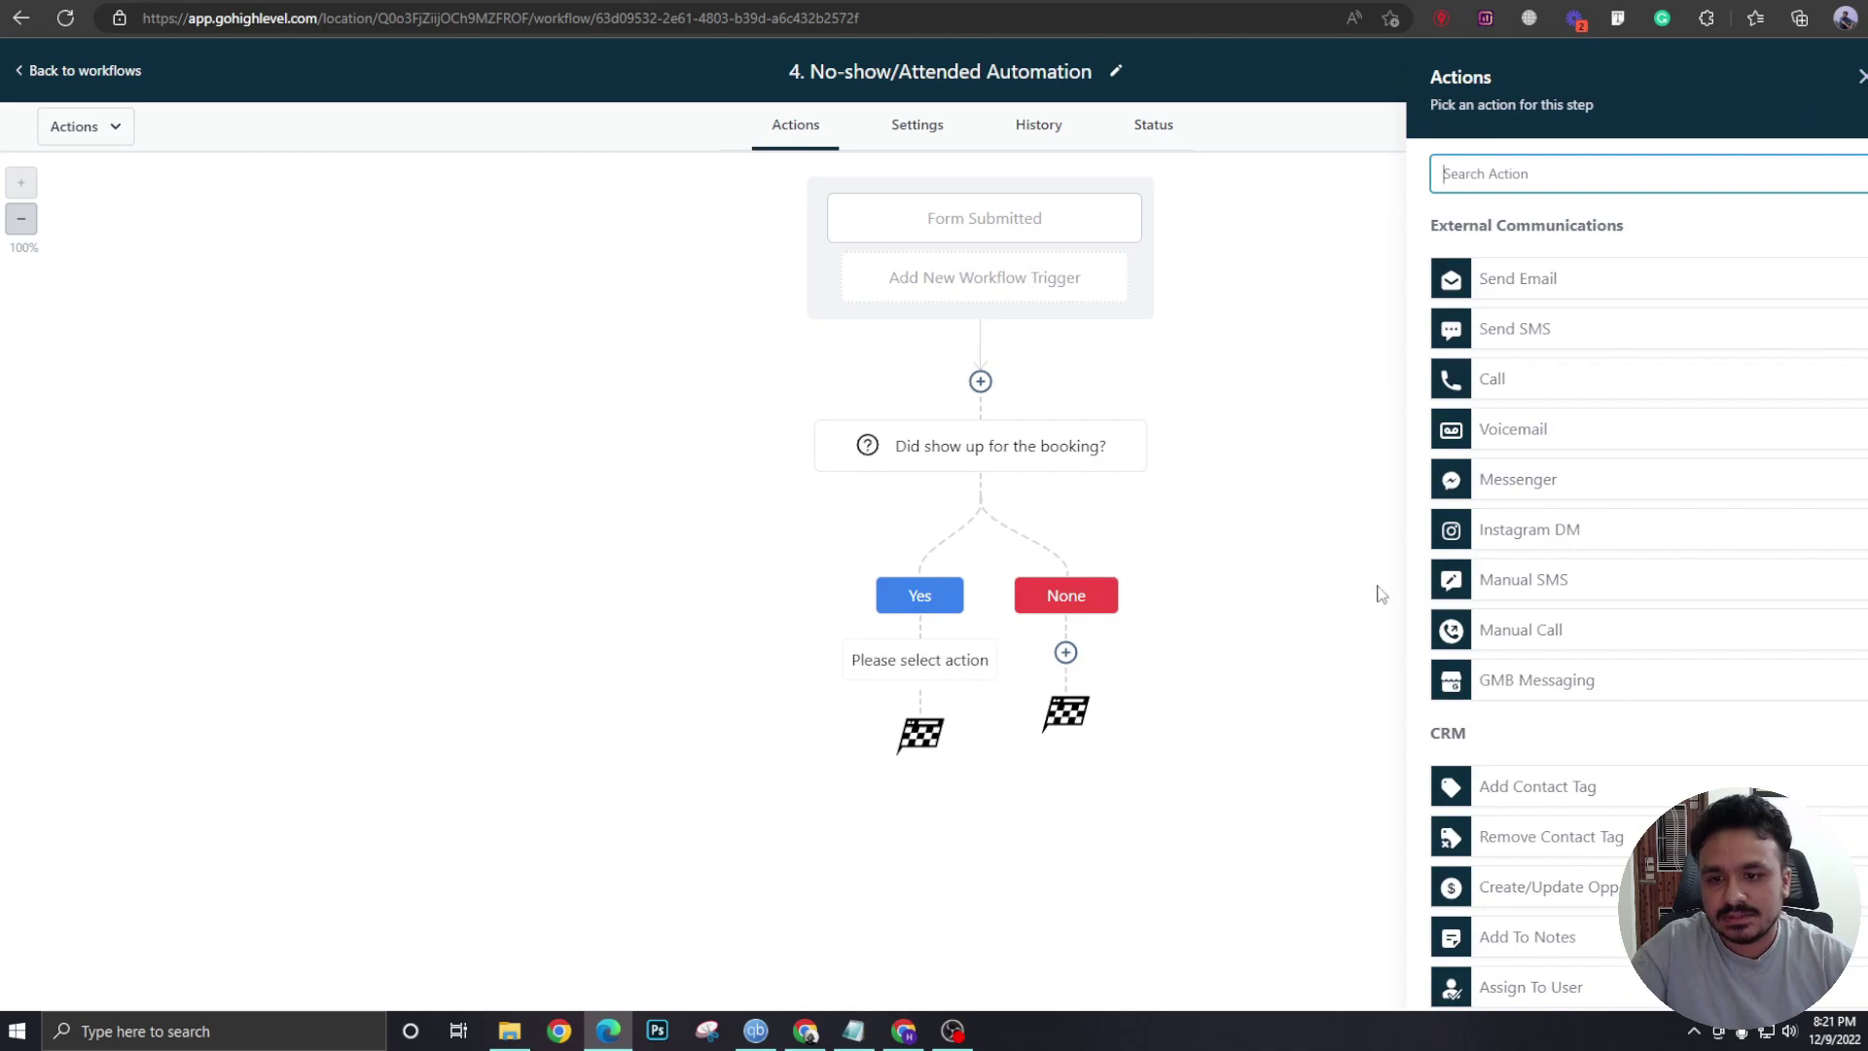
type("up")
left_click(1543, 256)
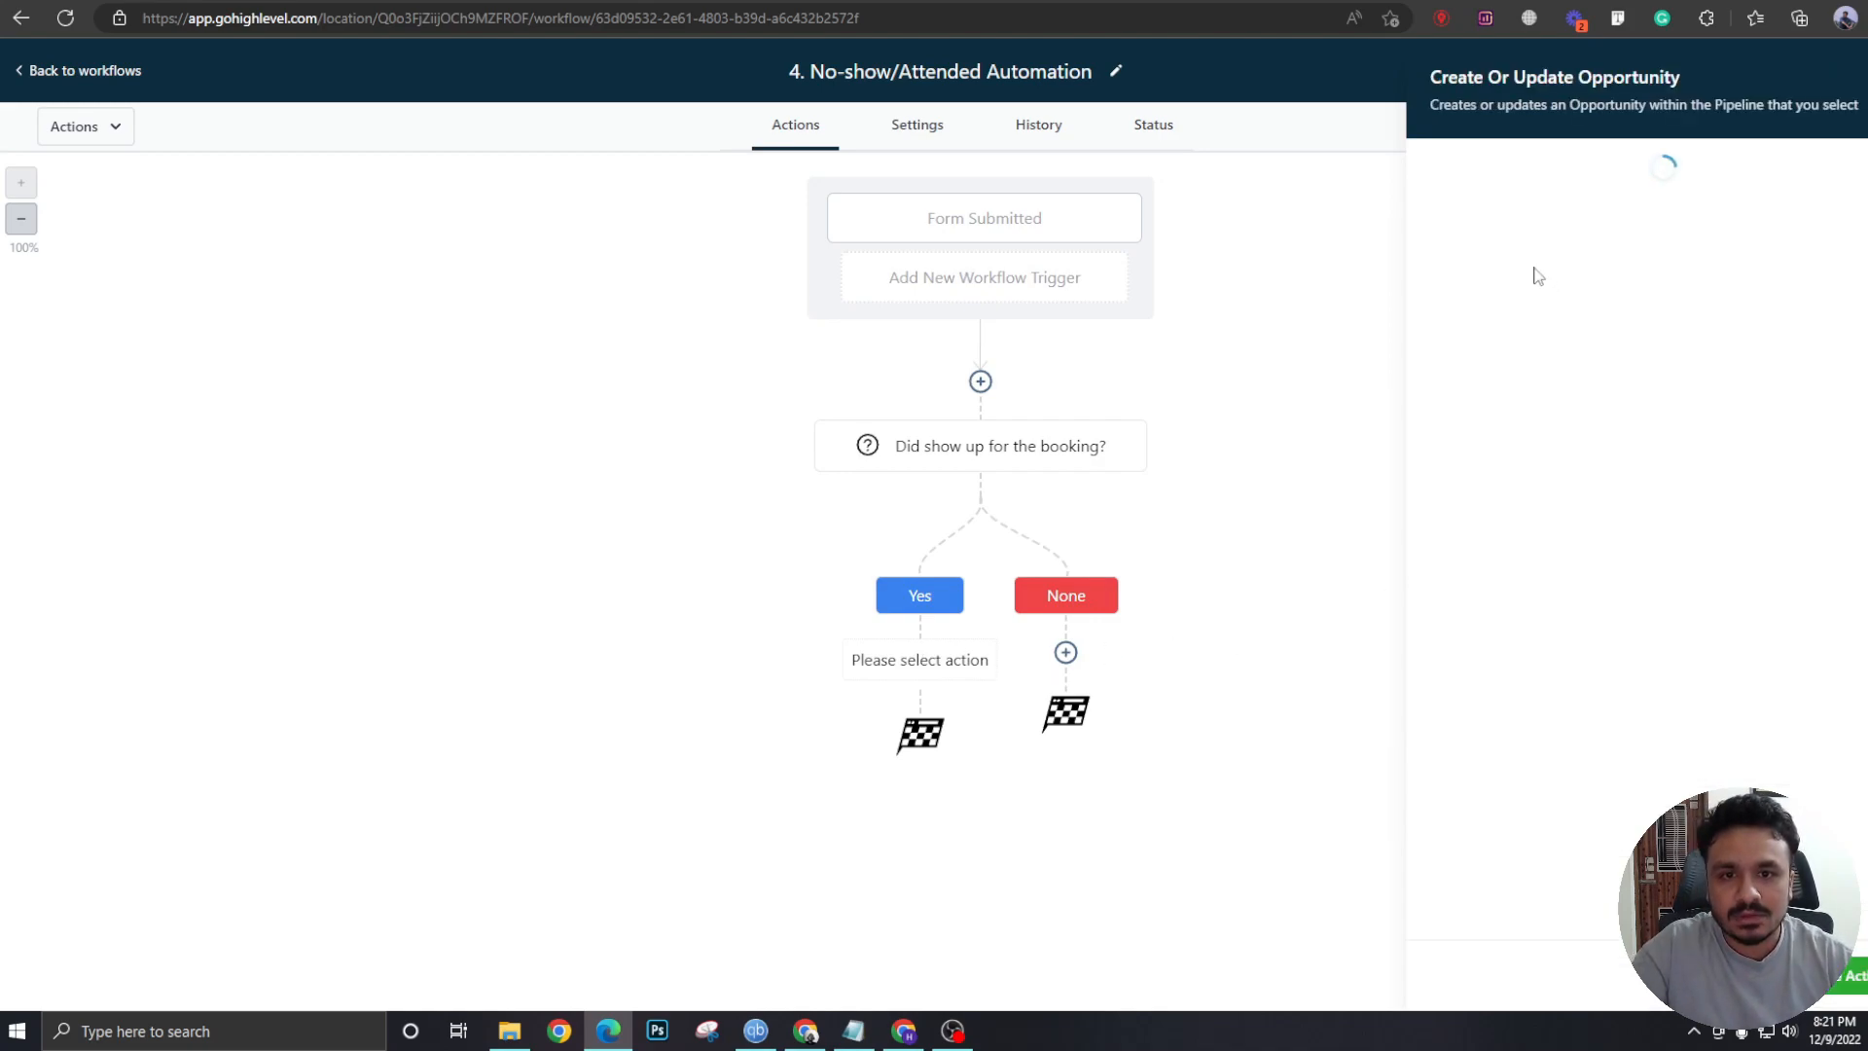
left_click(1543, 300)
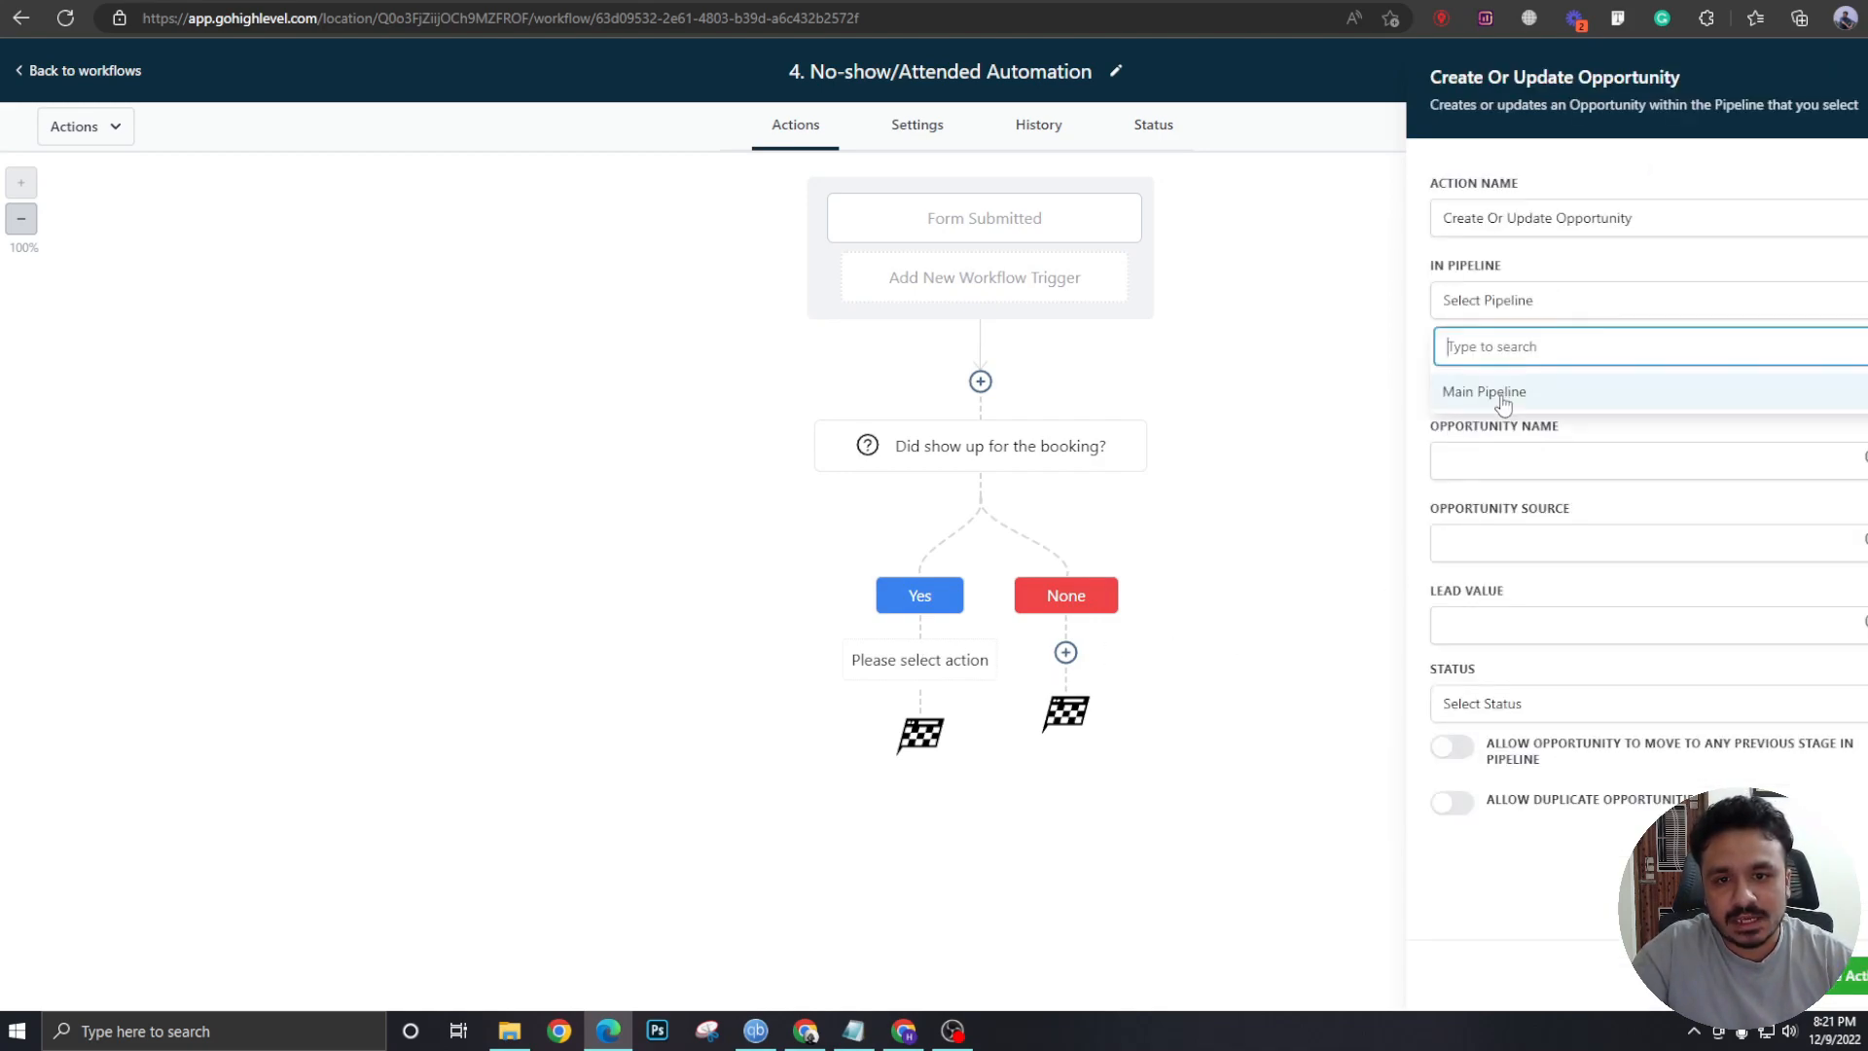
left_click(1489, 387)
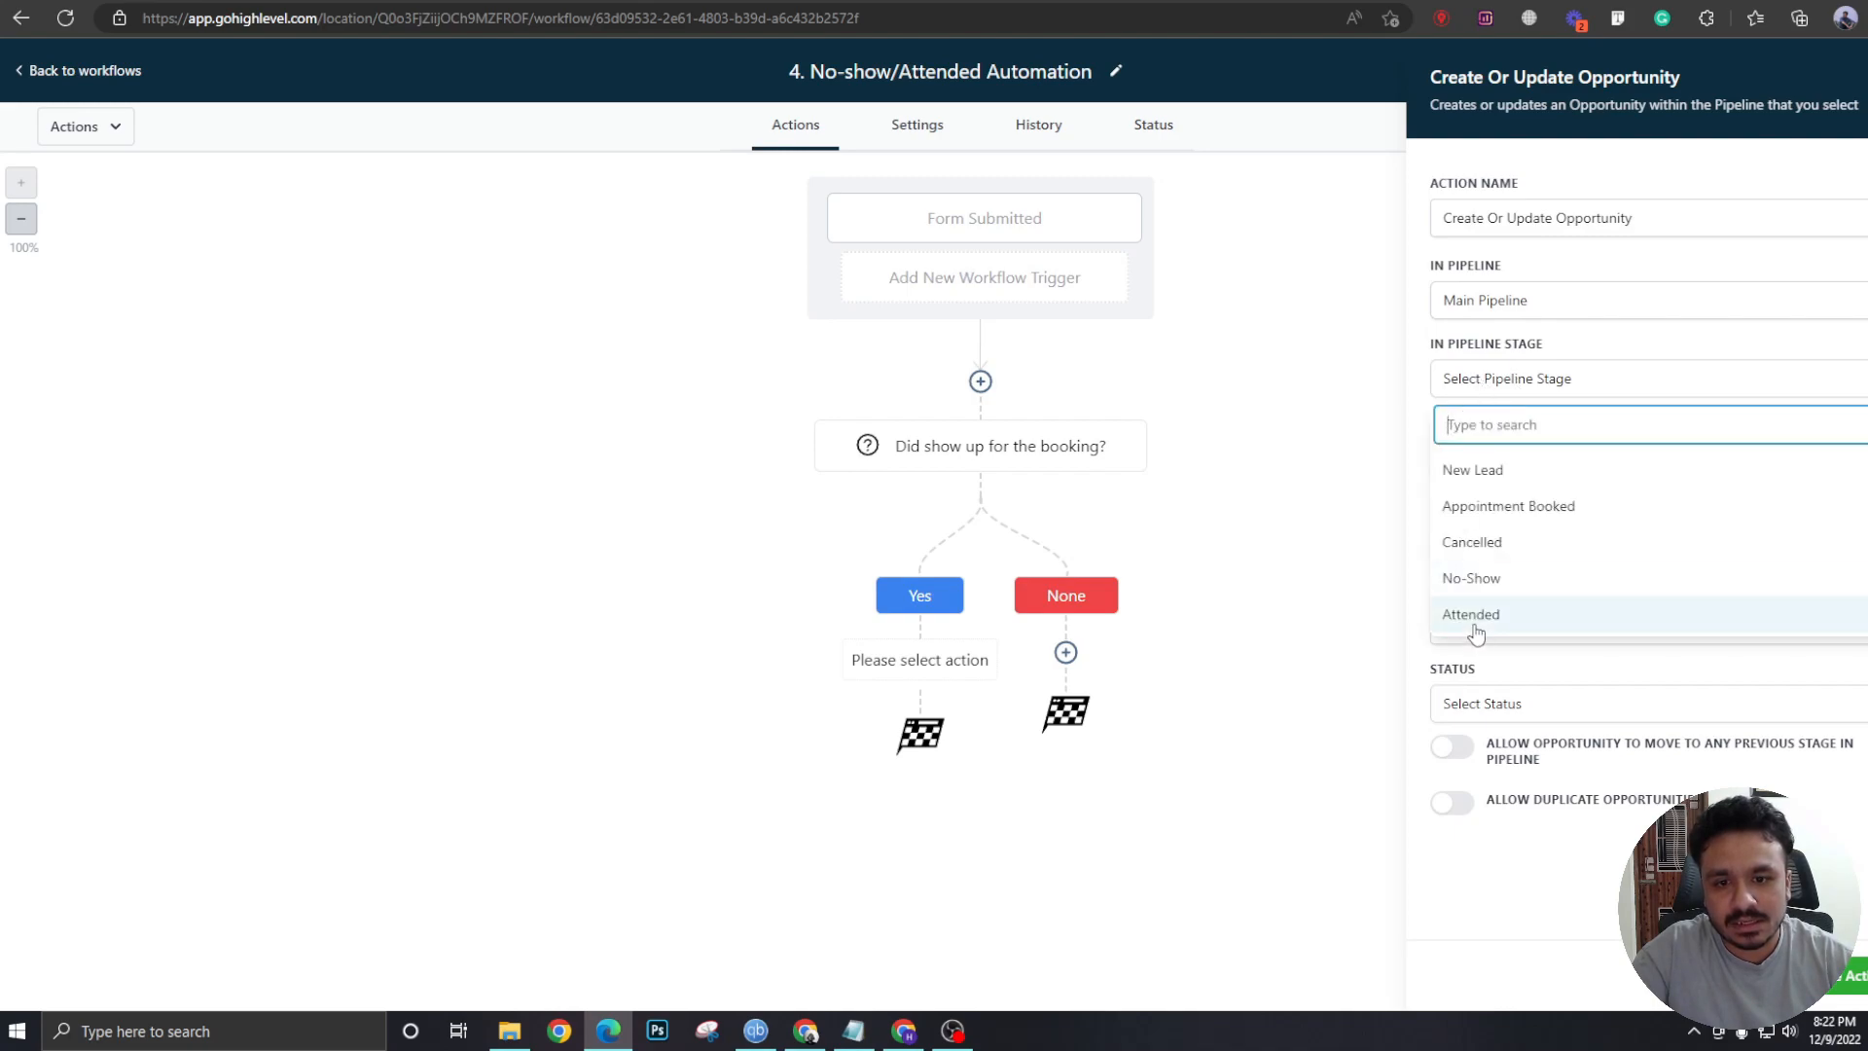
left_click(1463, 620)
left_click(1503, 462)
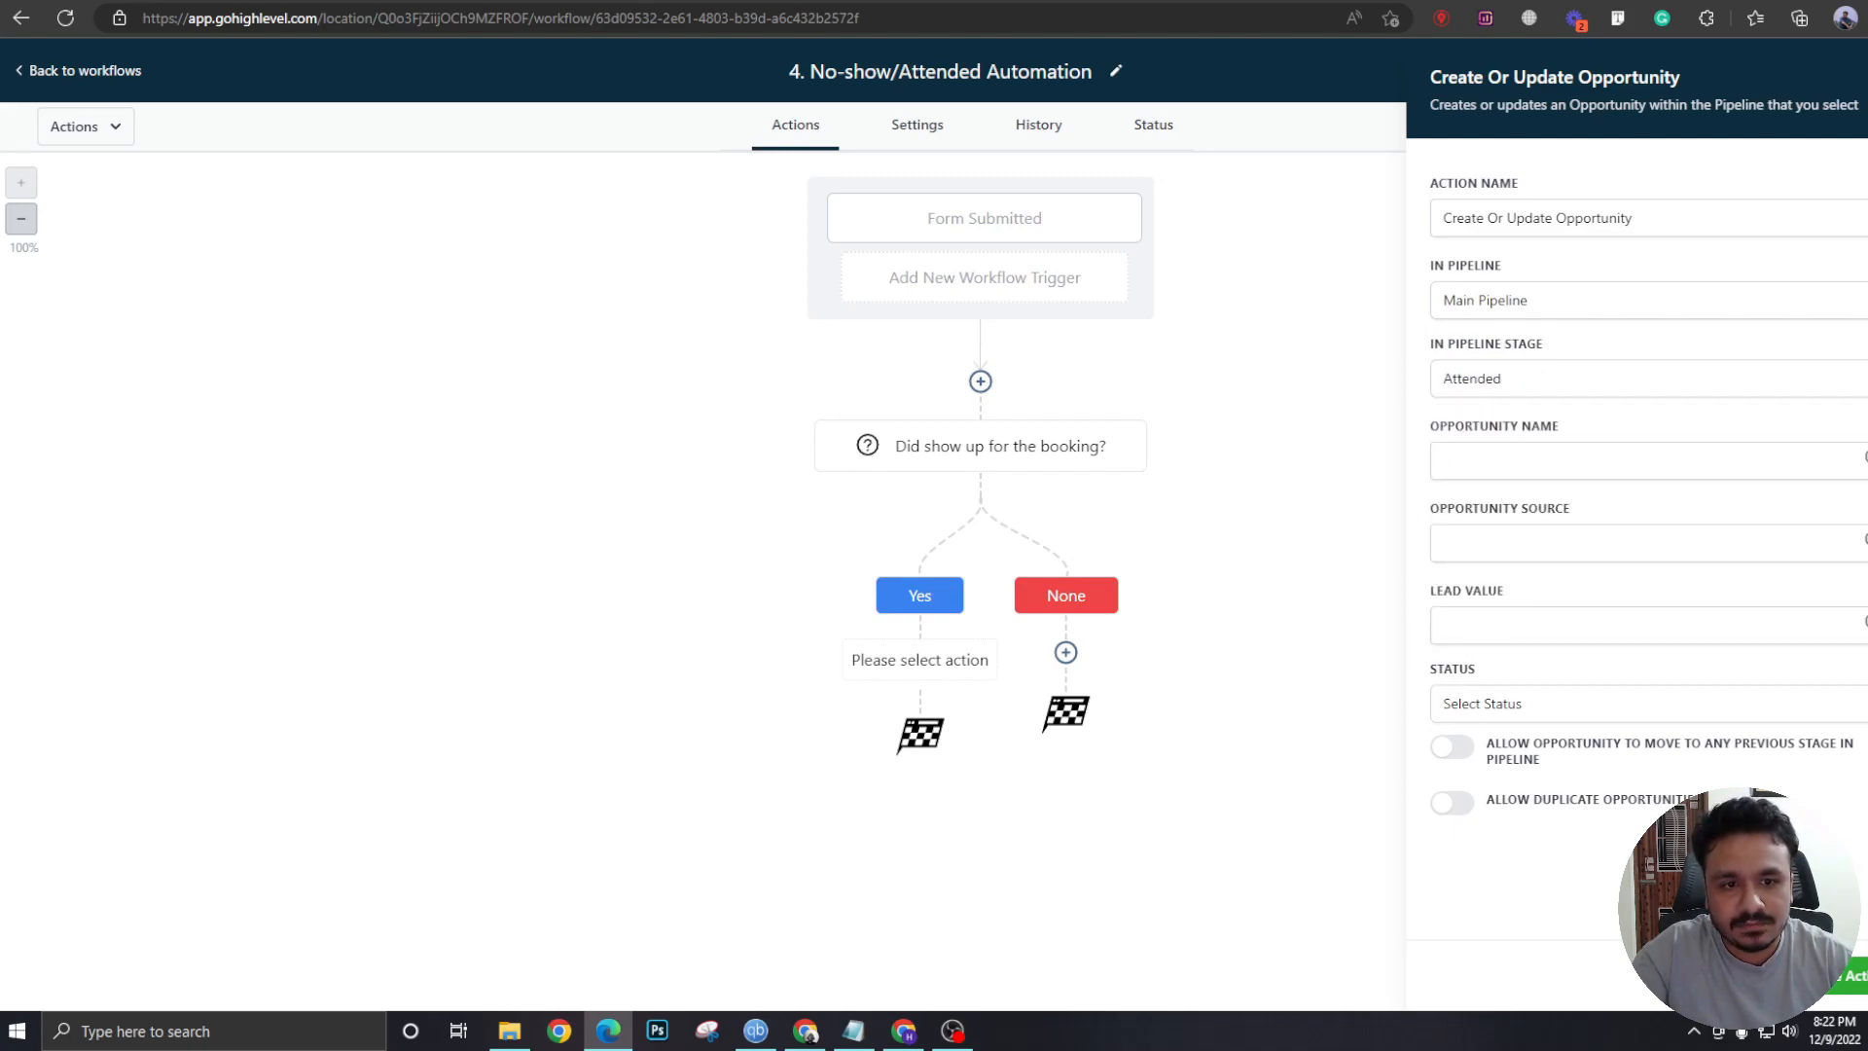
left_click(1863, 456)
left_click(1781, 549)
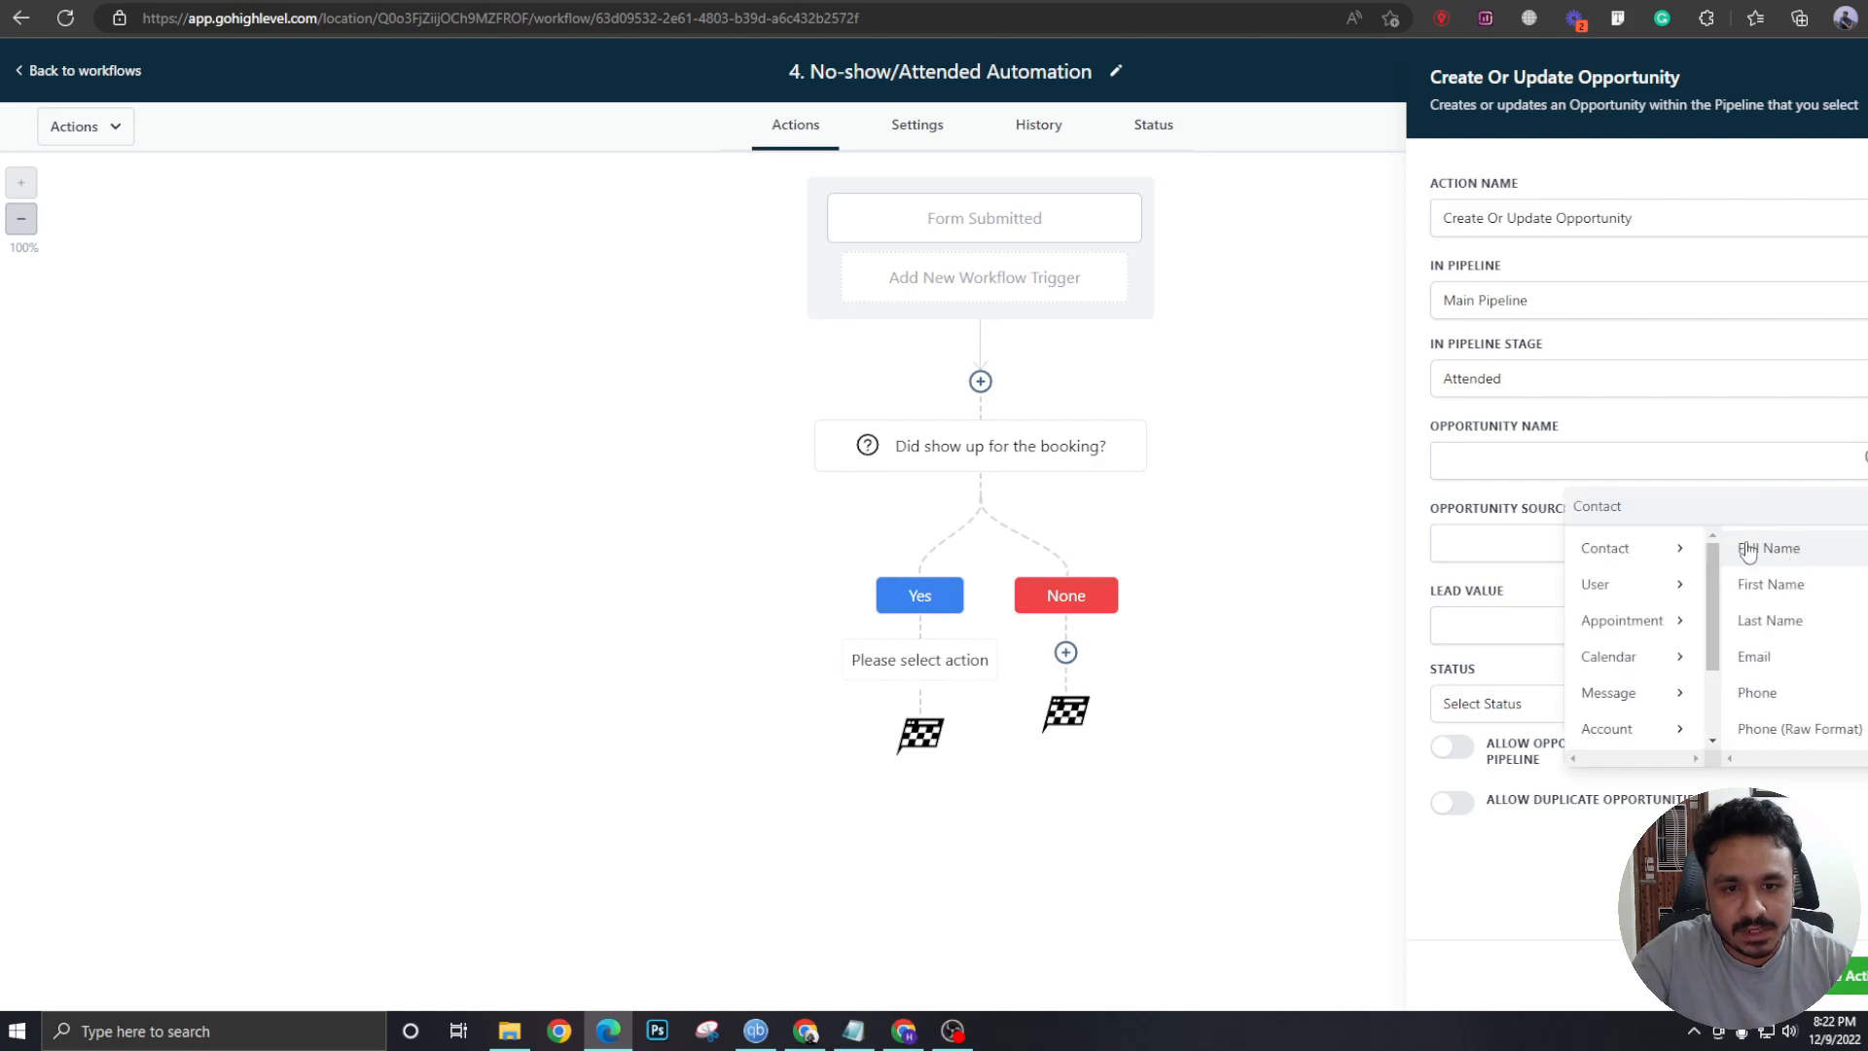
left_click(1798, 560)
left_click(1851, 974)
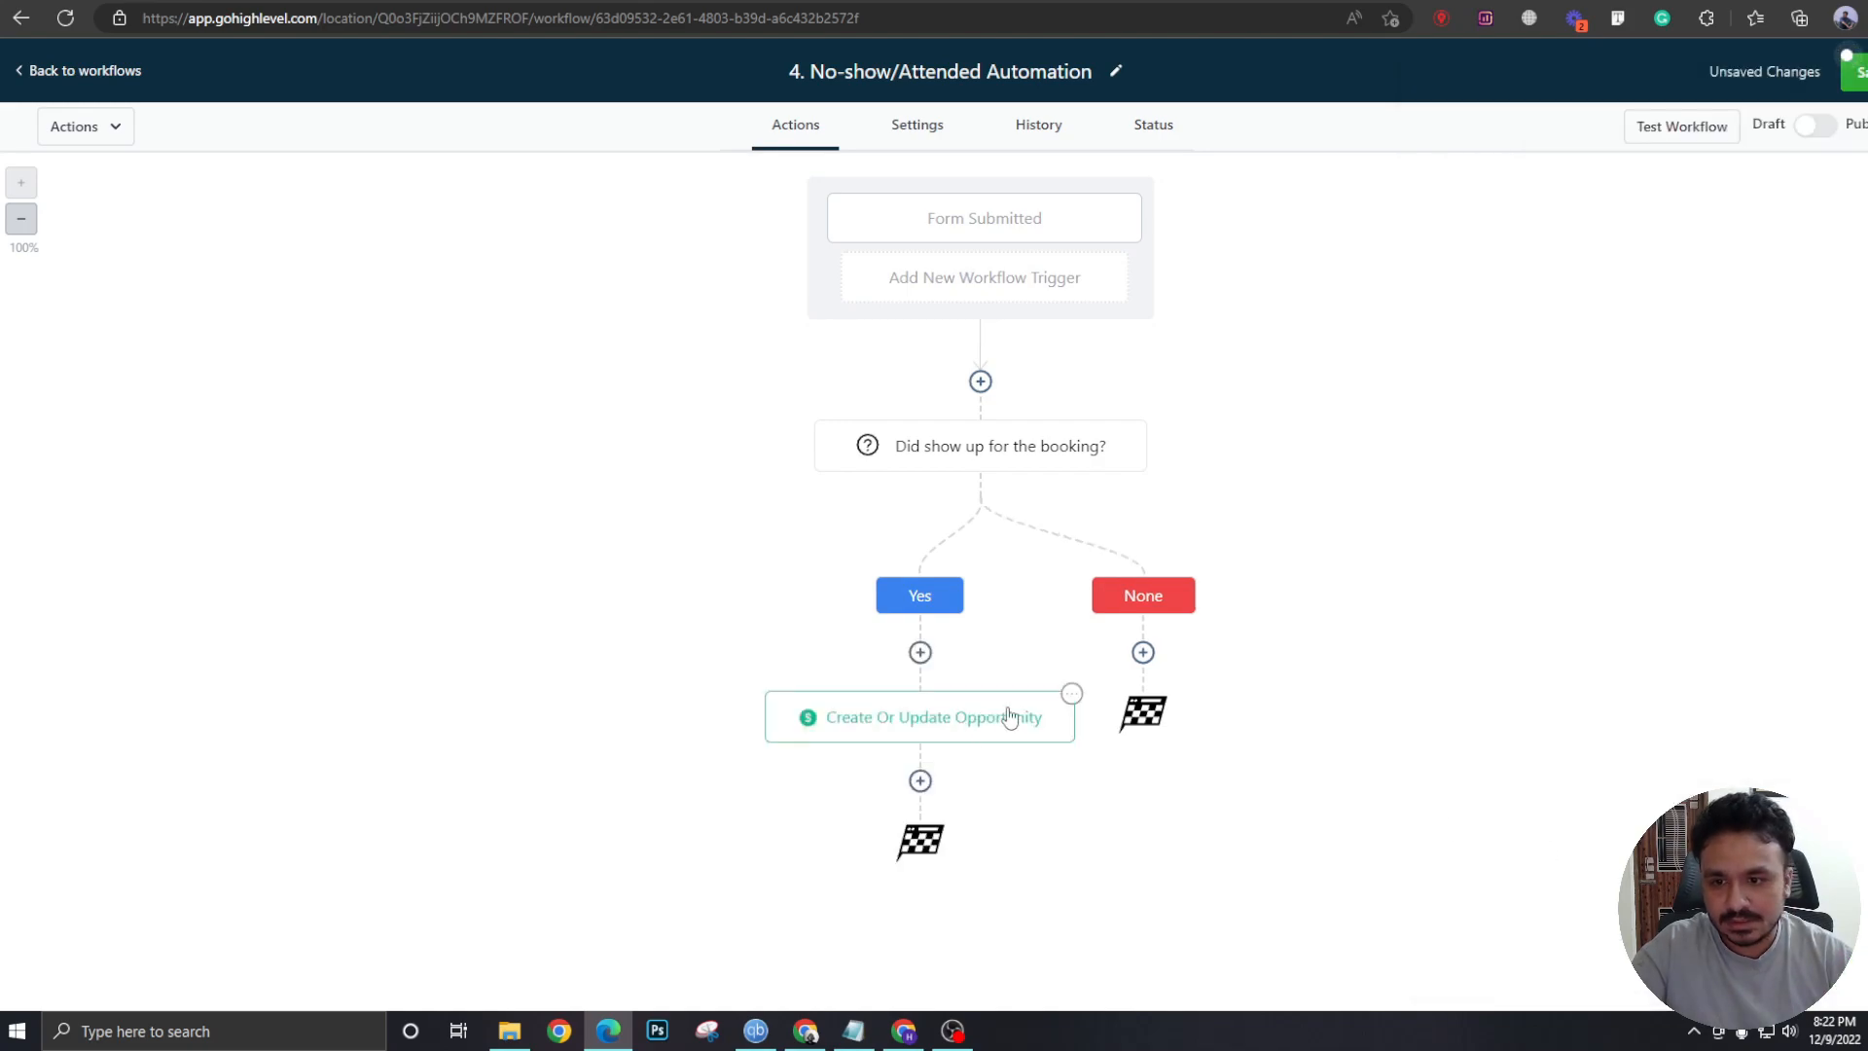
- Rename that opportunity action to 'Move To Attended' and save
left_click(948, 716)
left_click(1599, 219)
key("ctrl+a")
key("BackSpace")
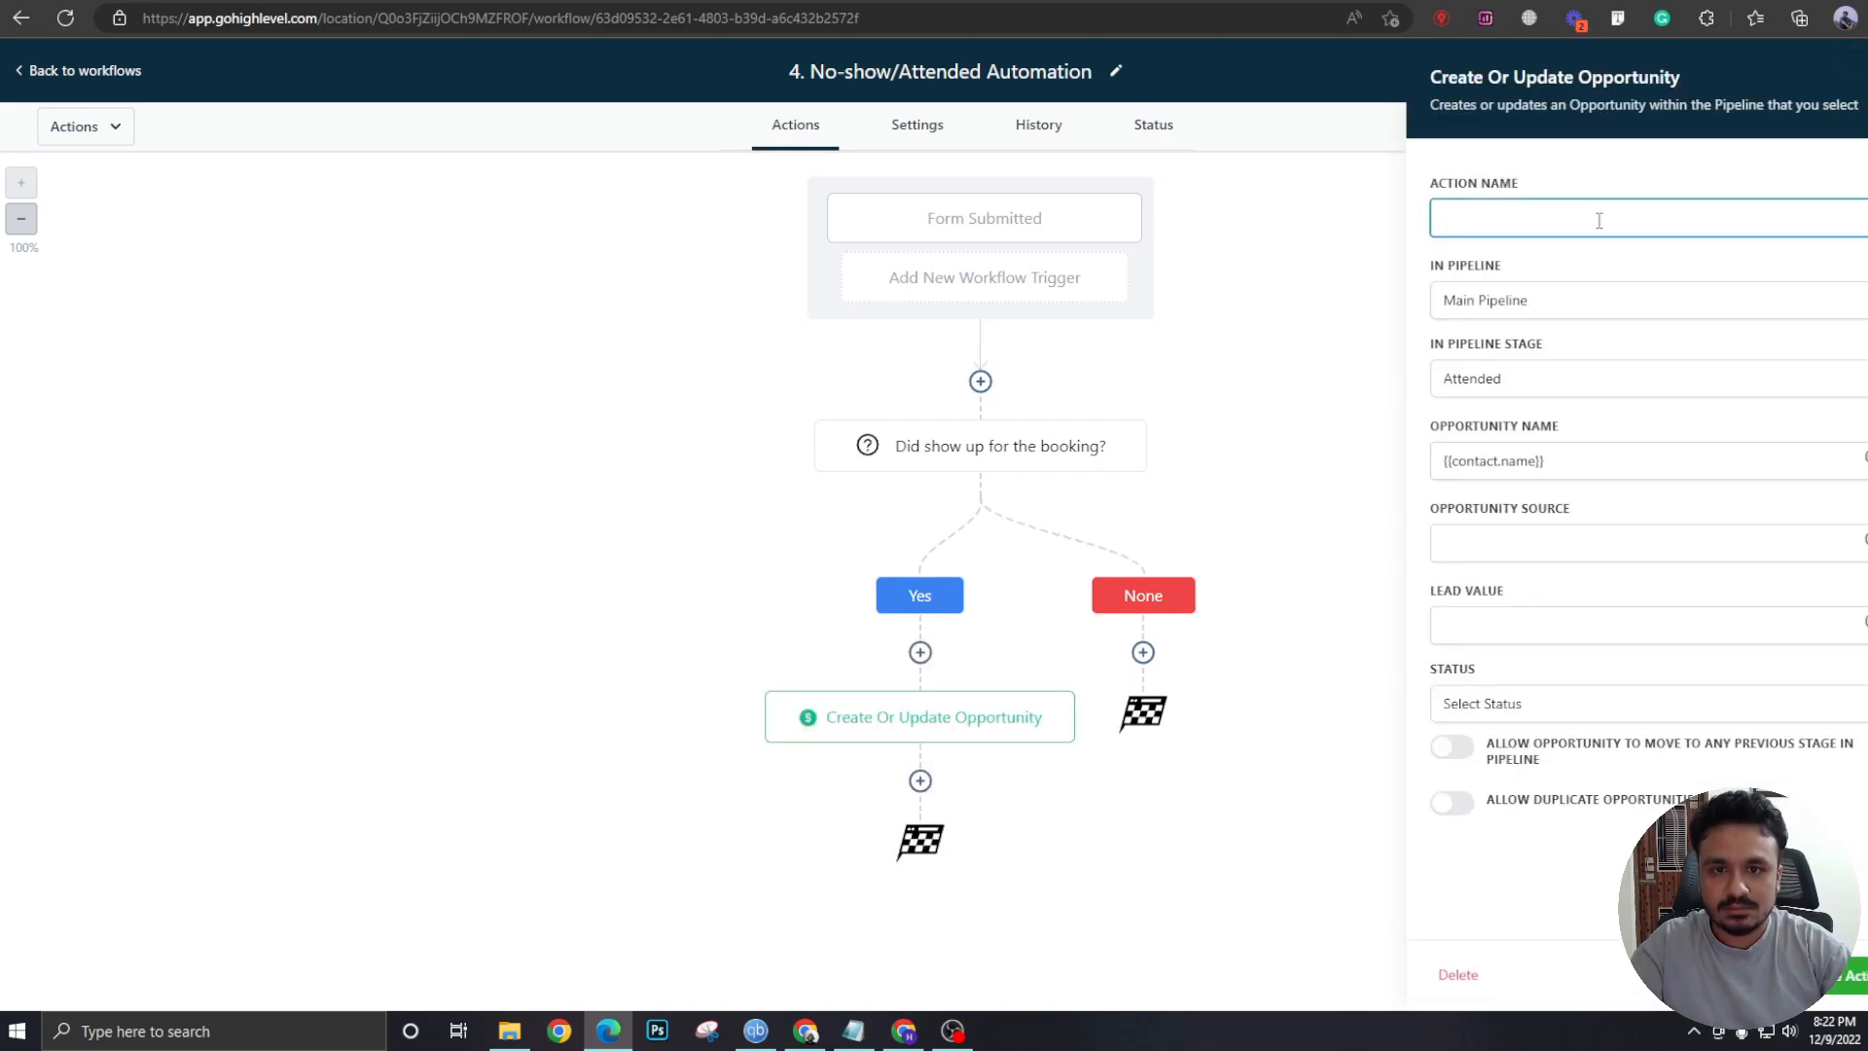
type("To Attended")
left_click(1851, 974)
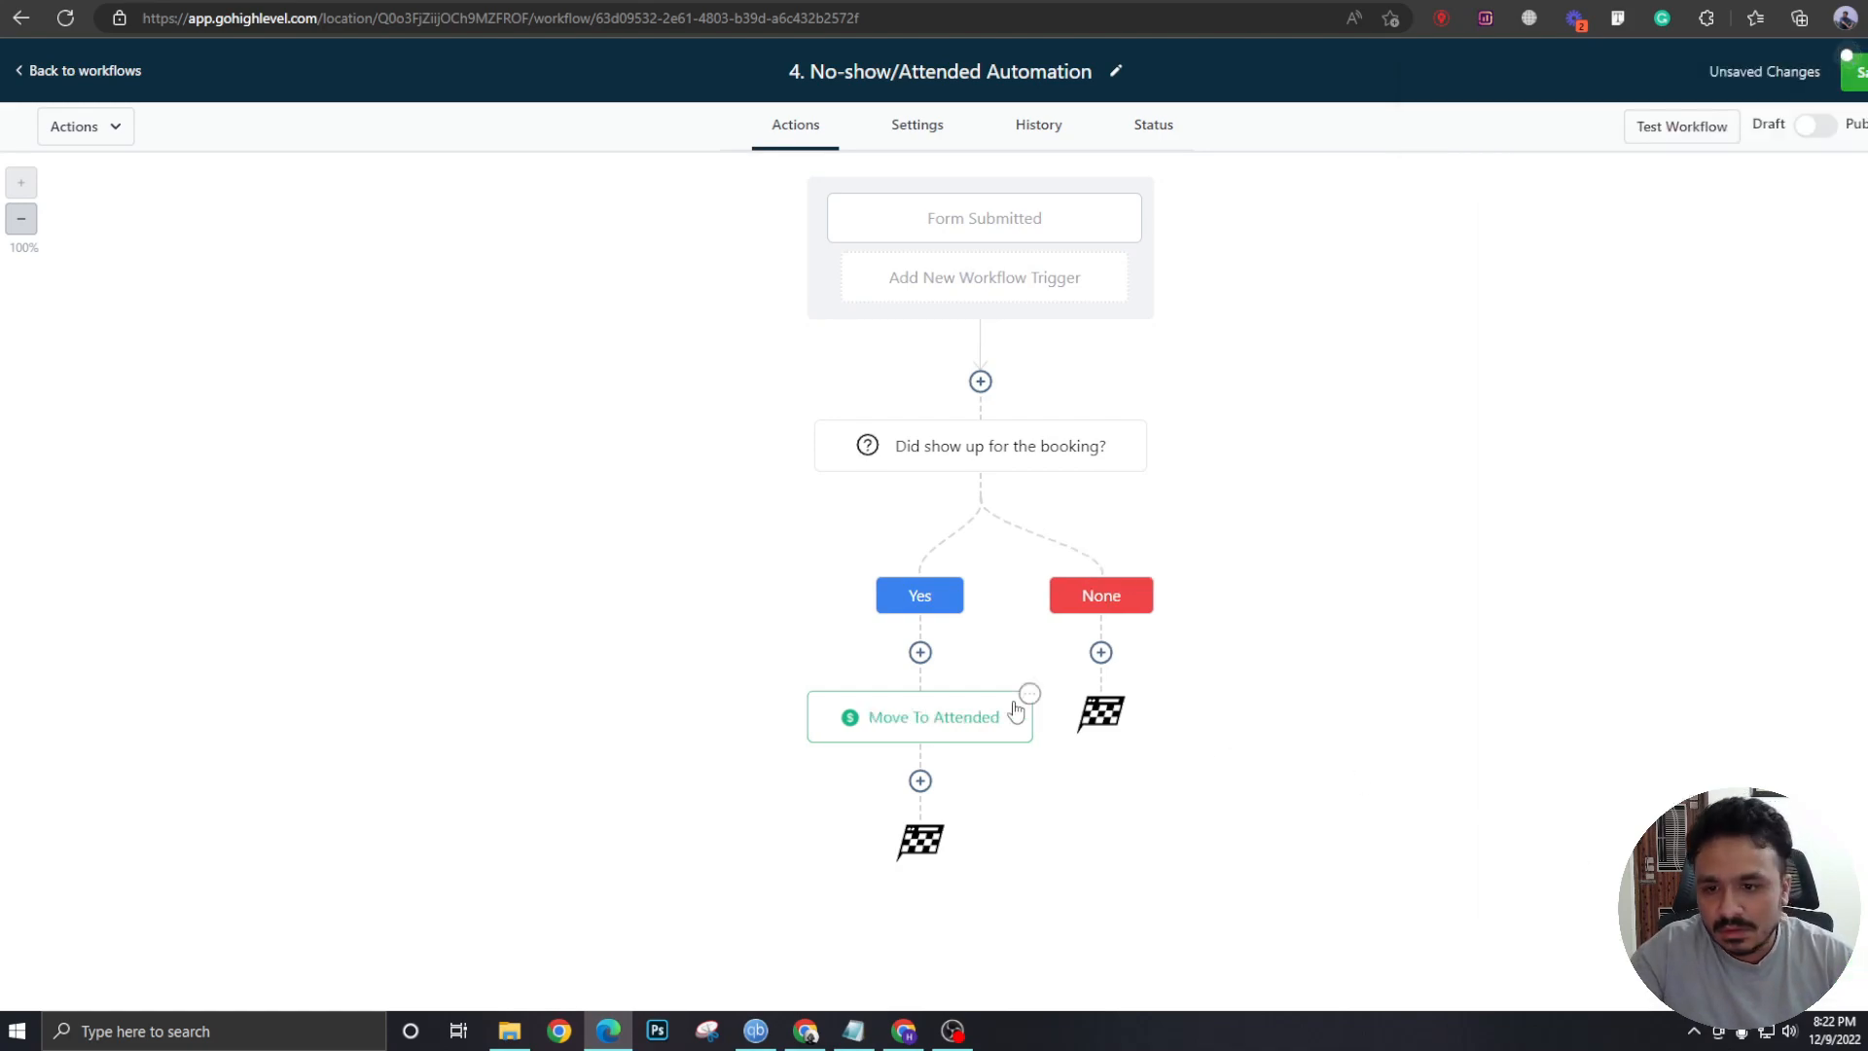
- Copy the Move To Attended step and place the copy under the None branch
left_click(1057, 721)
left_click(1060, 797)
left_click(1209, 722)
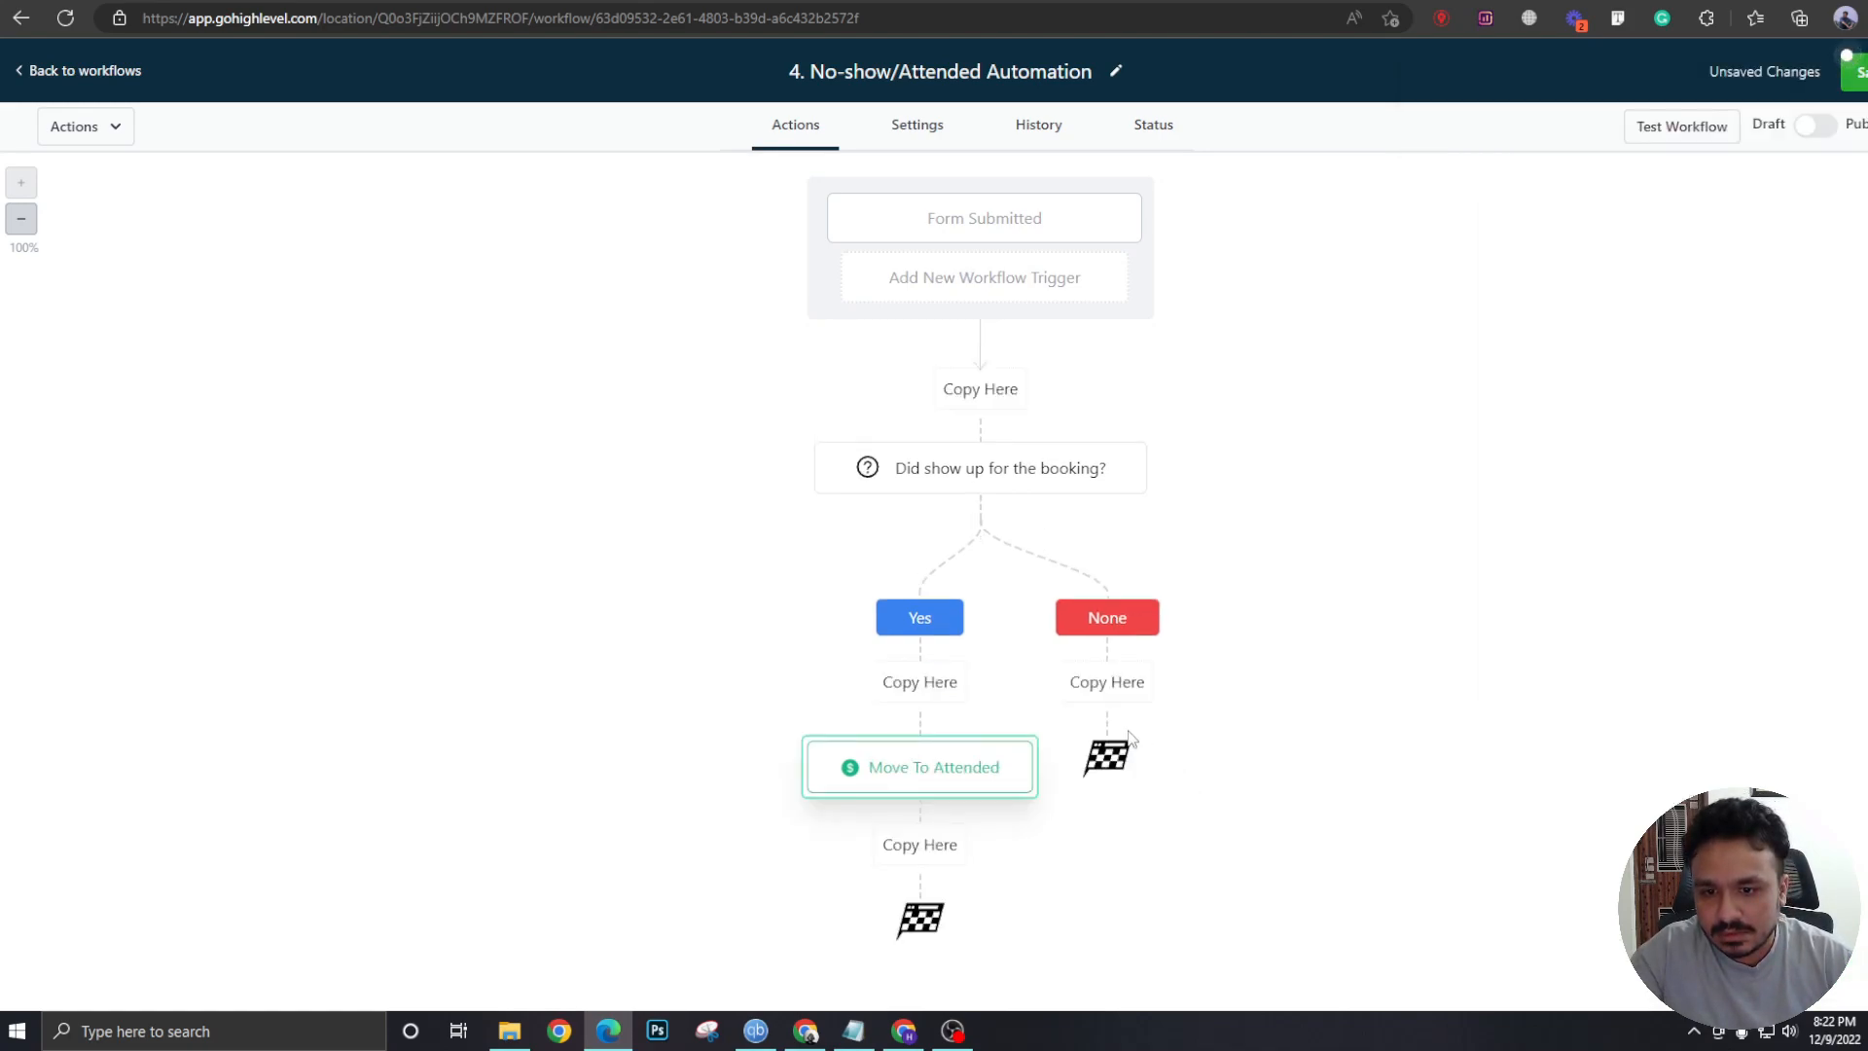
left_click(1104, 680)
- Rename the copy to 'Move To No-Show', set its stage to No-Show, and save
left_click(1115, 717)
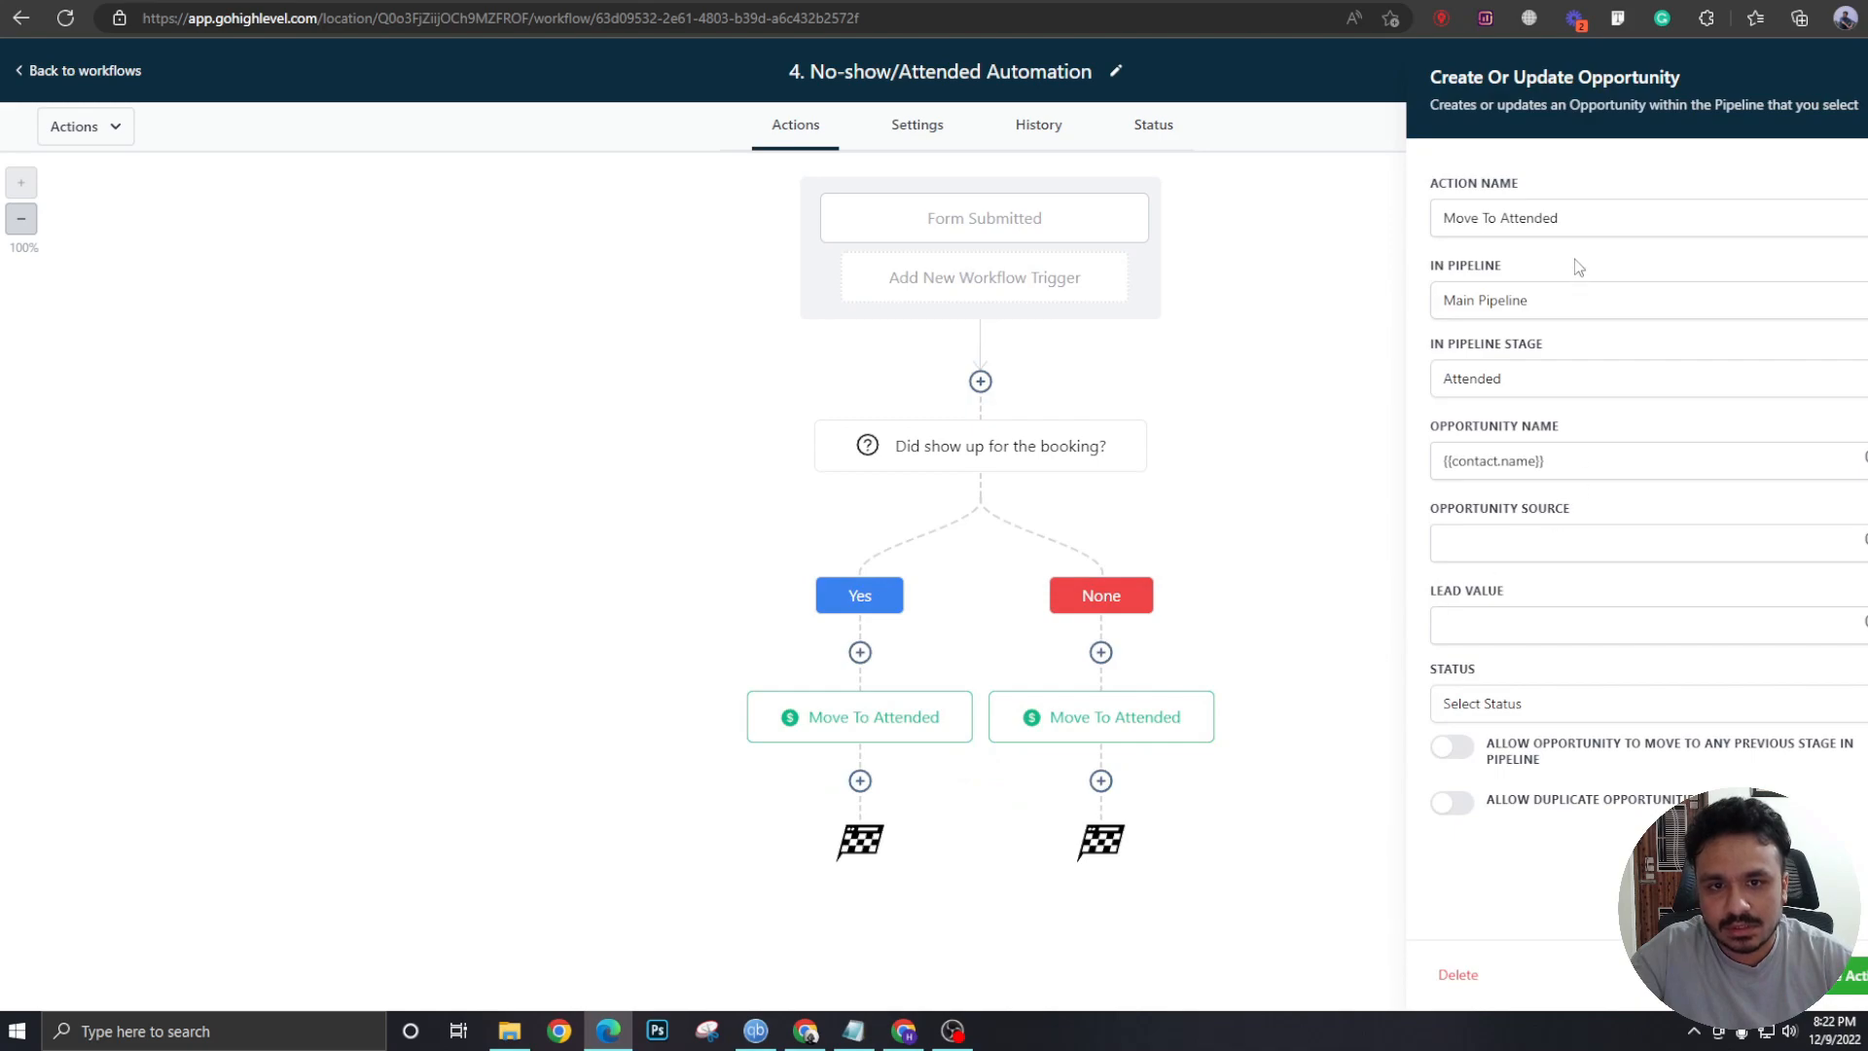
double_click(1531, 218)
type("No-Sho")
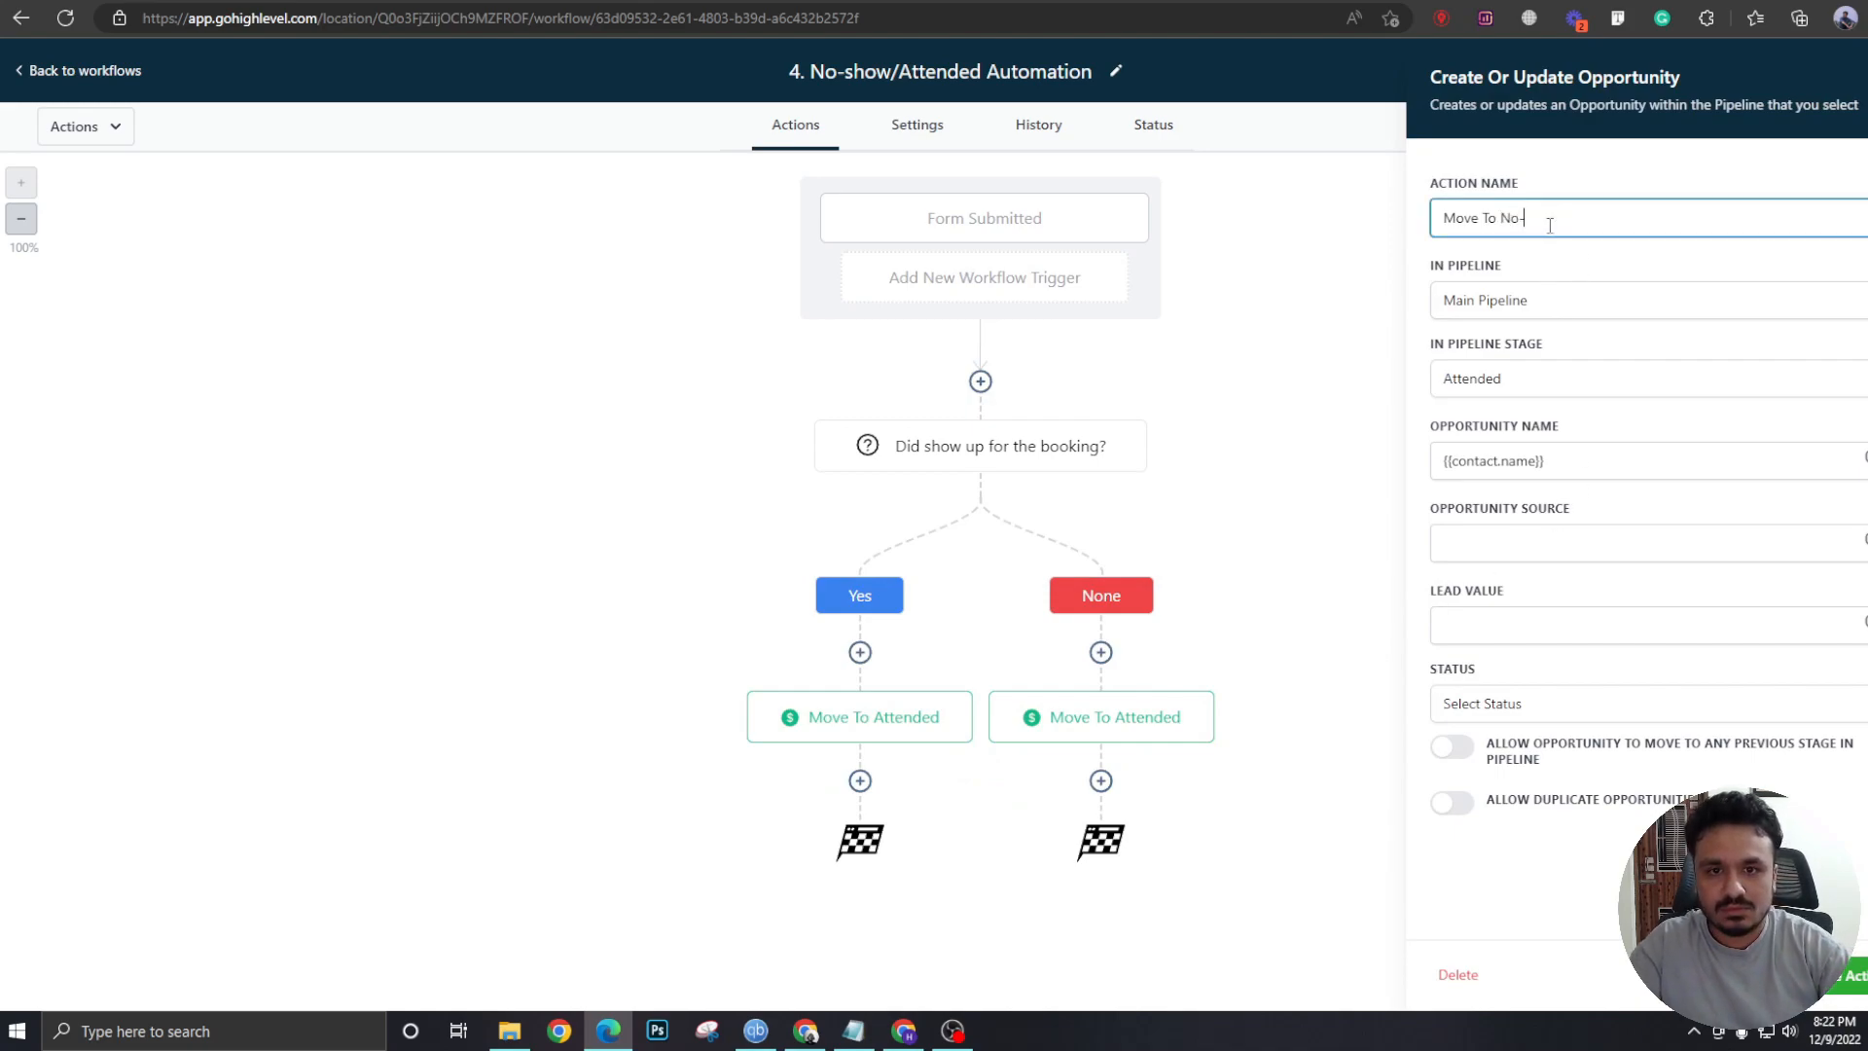
type("w")
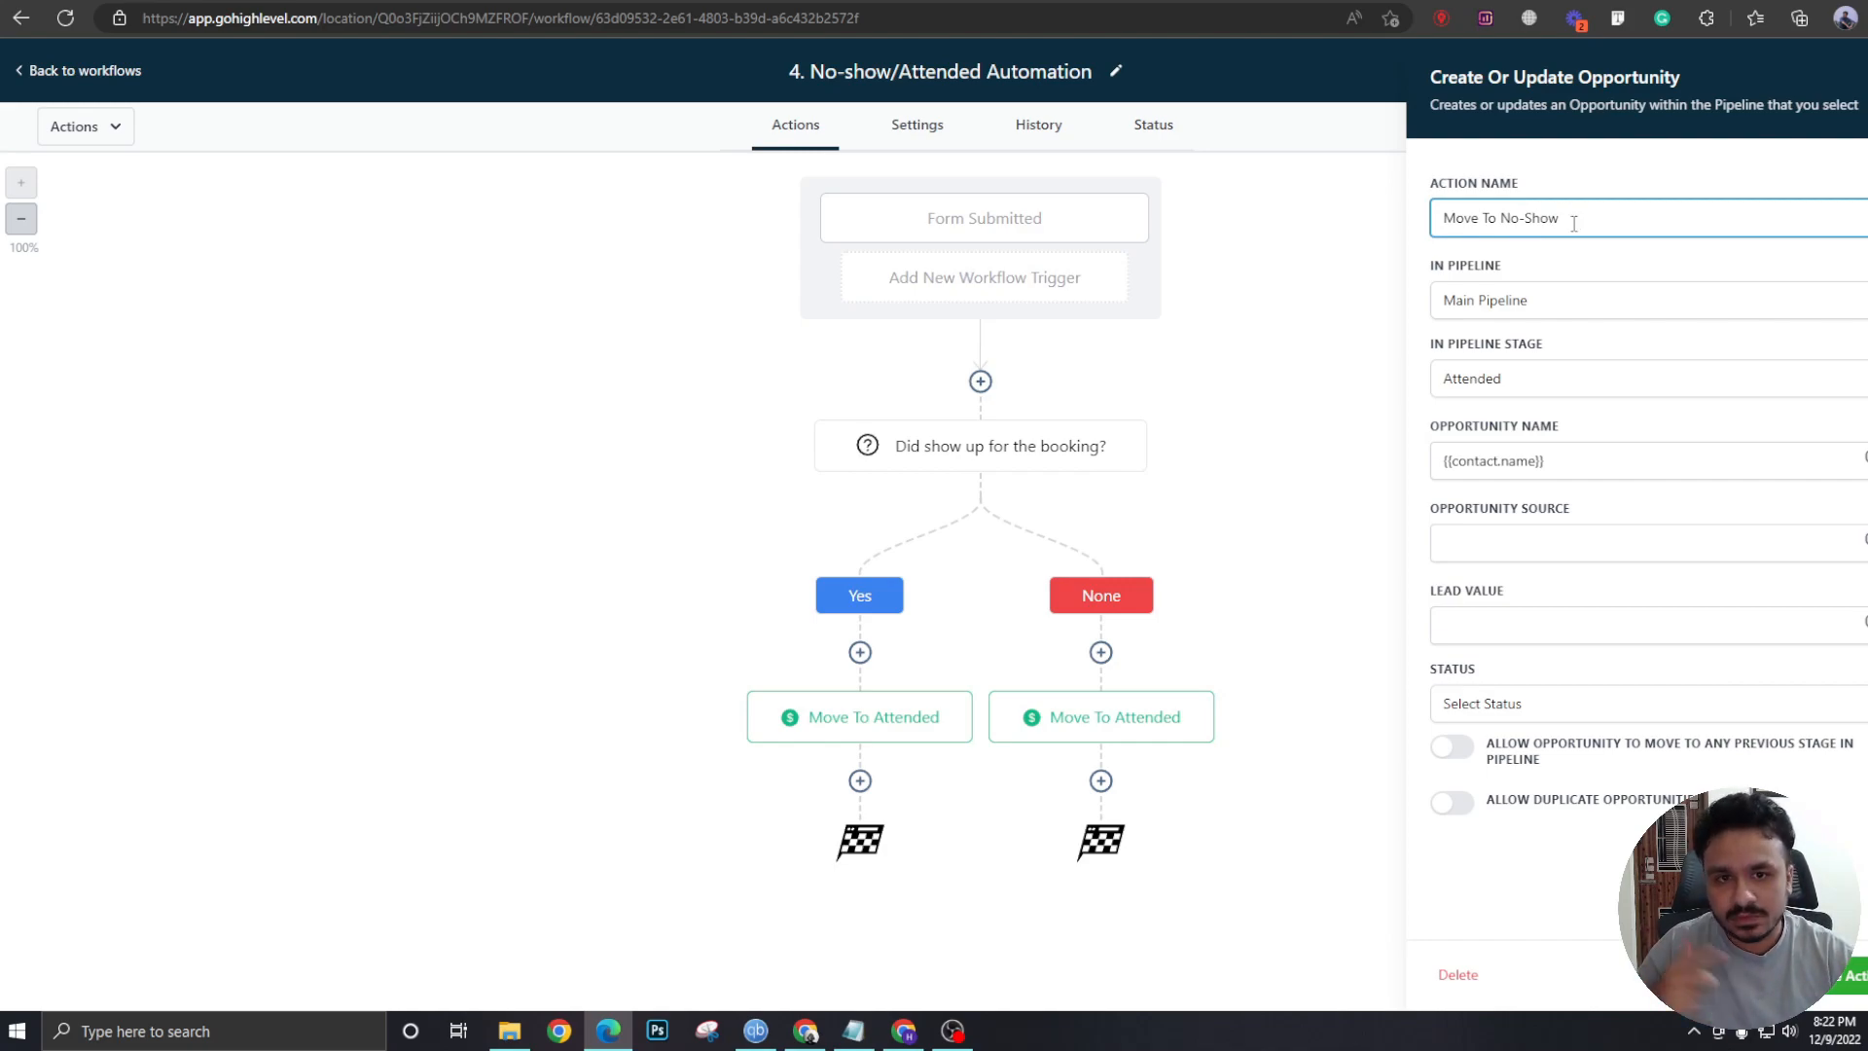
left_click(1621, 300)
left_click(1528, 301)
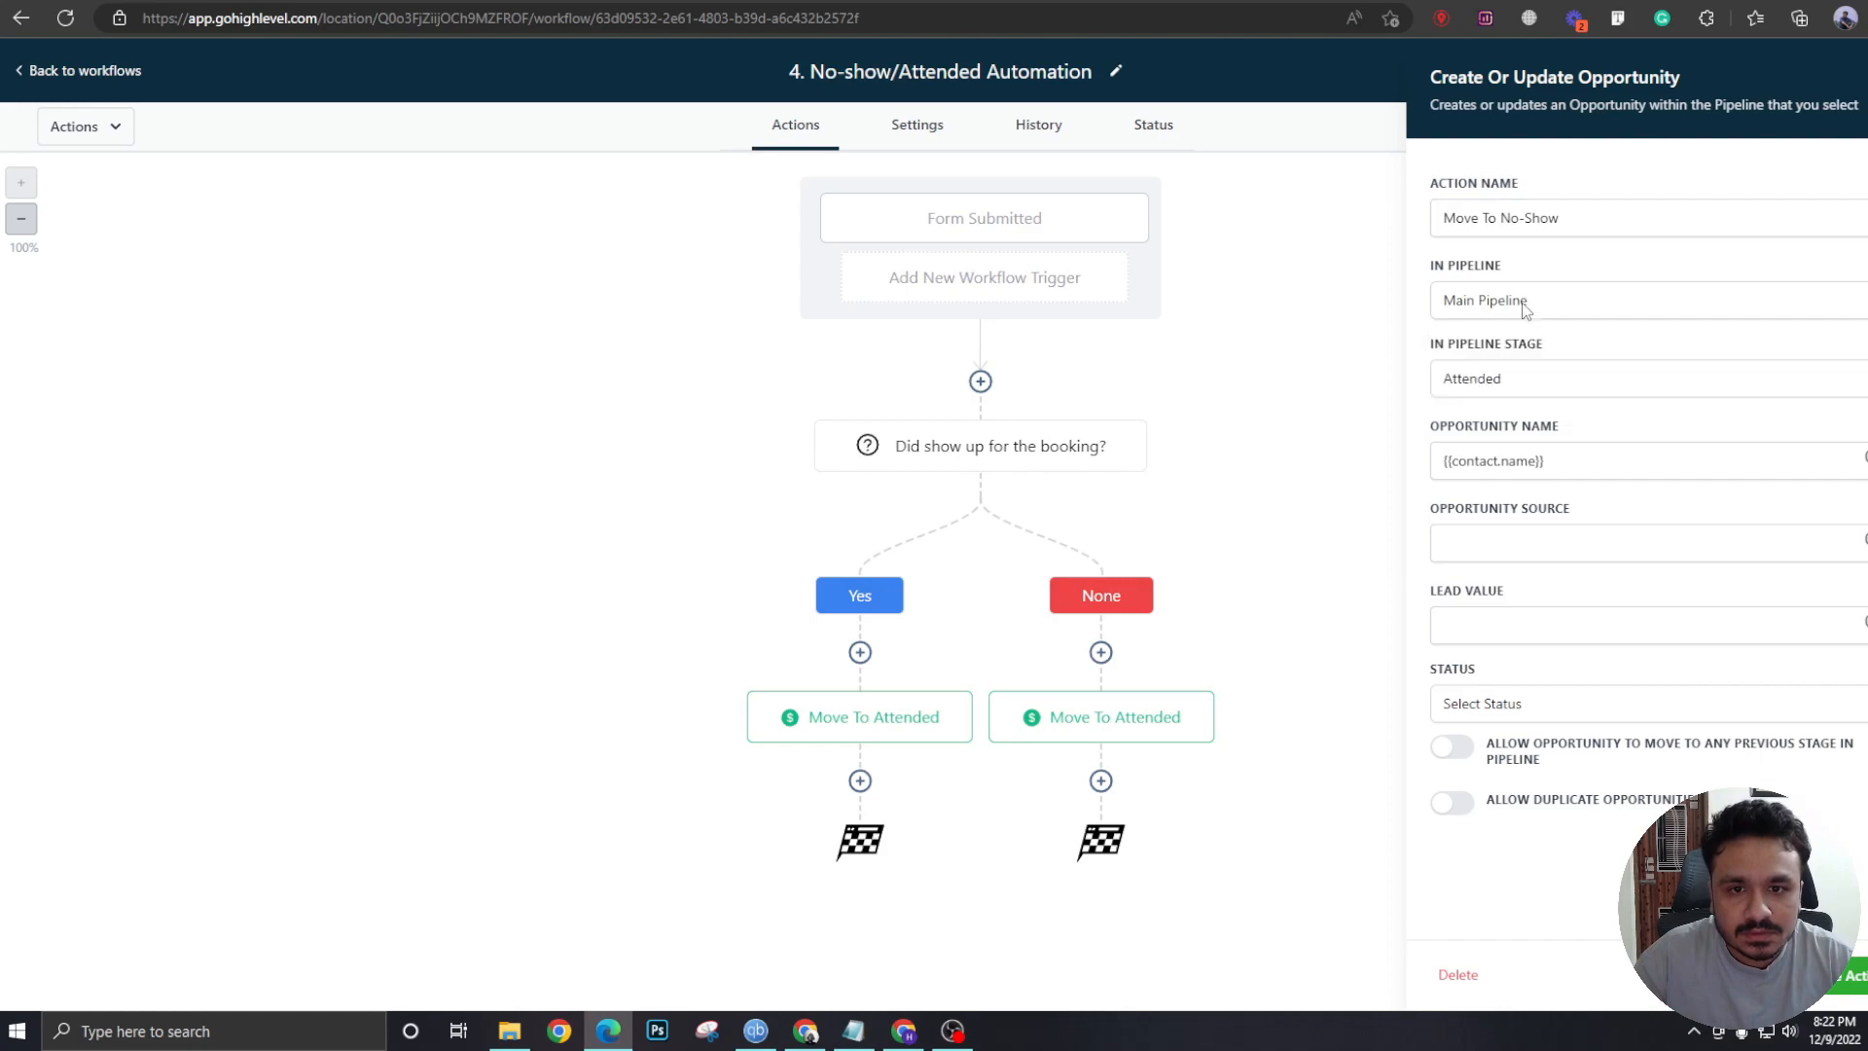
left_click(1562, 382)
left_click(1493, 613)
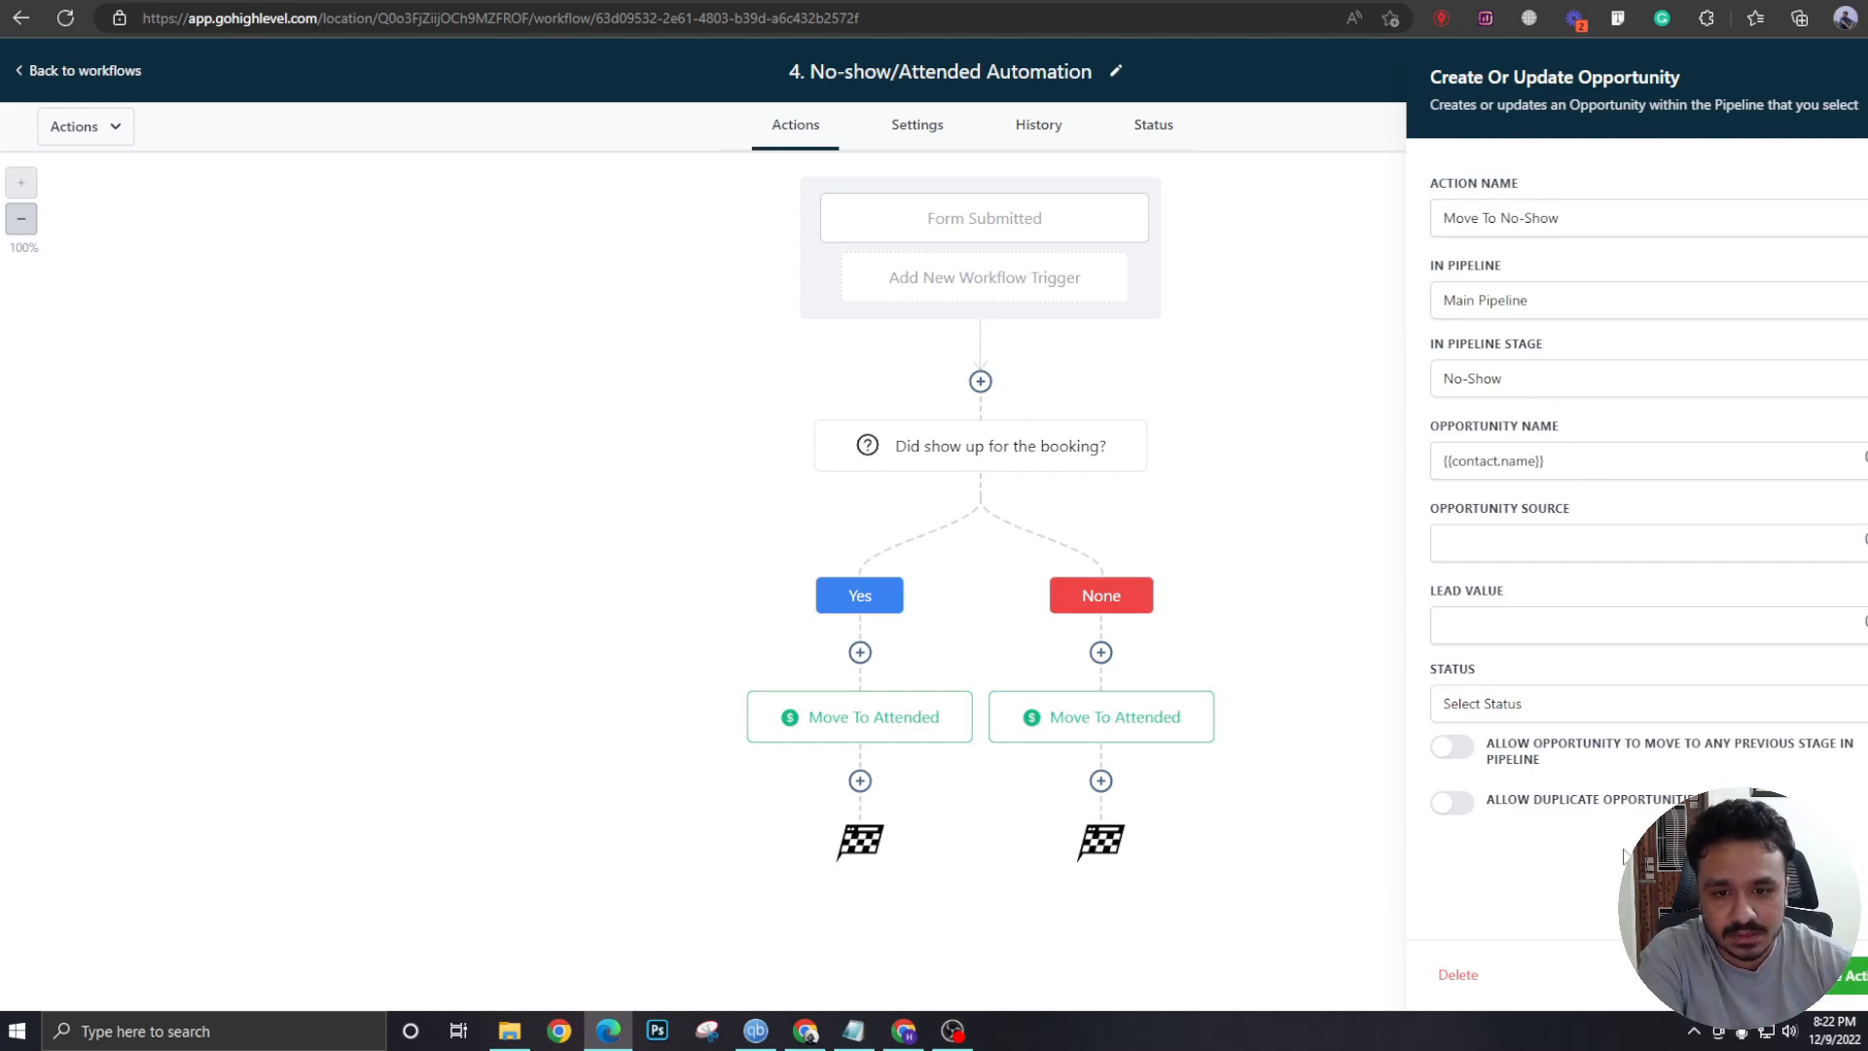
left_click(1853, 975)
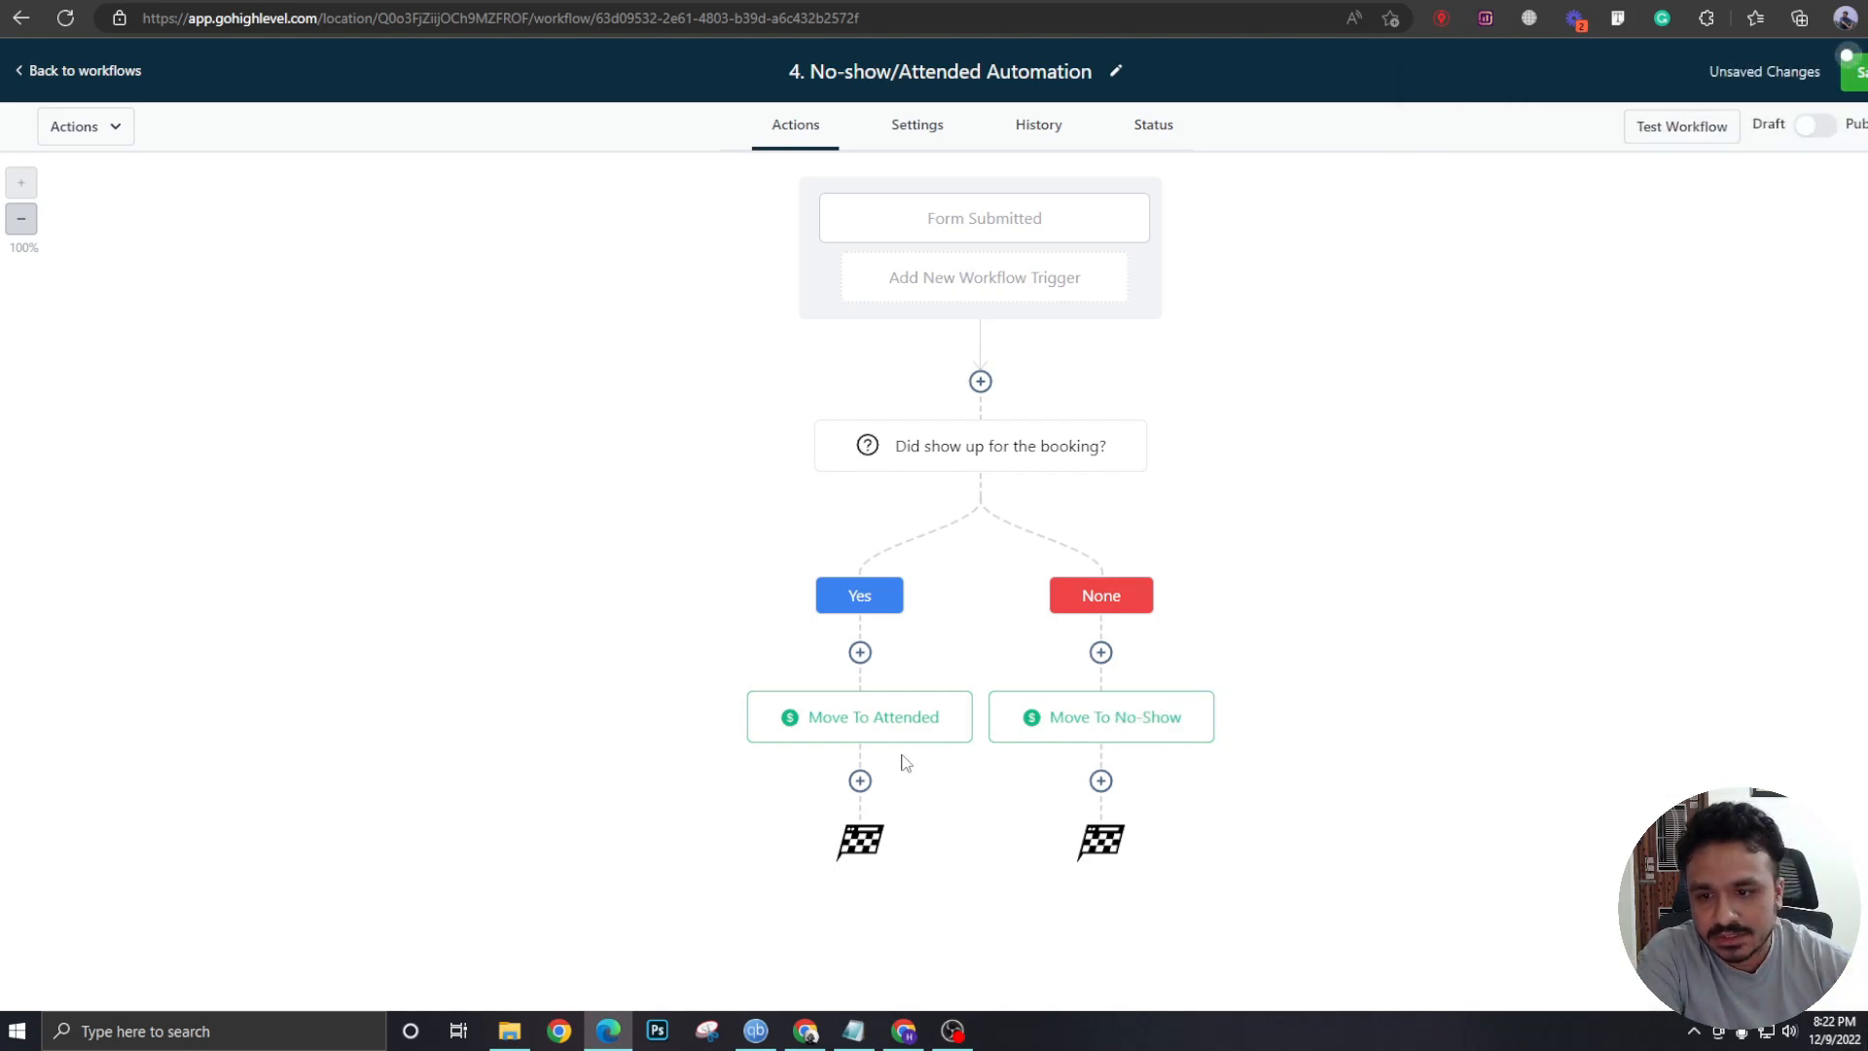
- Before the condition, add an Add To Notes step reading 'Appointment Notes:' plus the contact's message
left_click(981, 381)
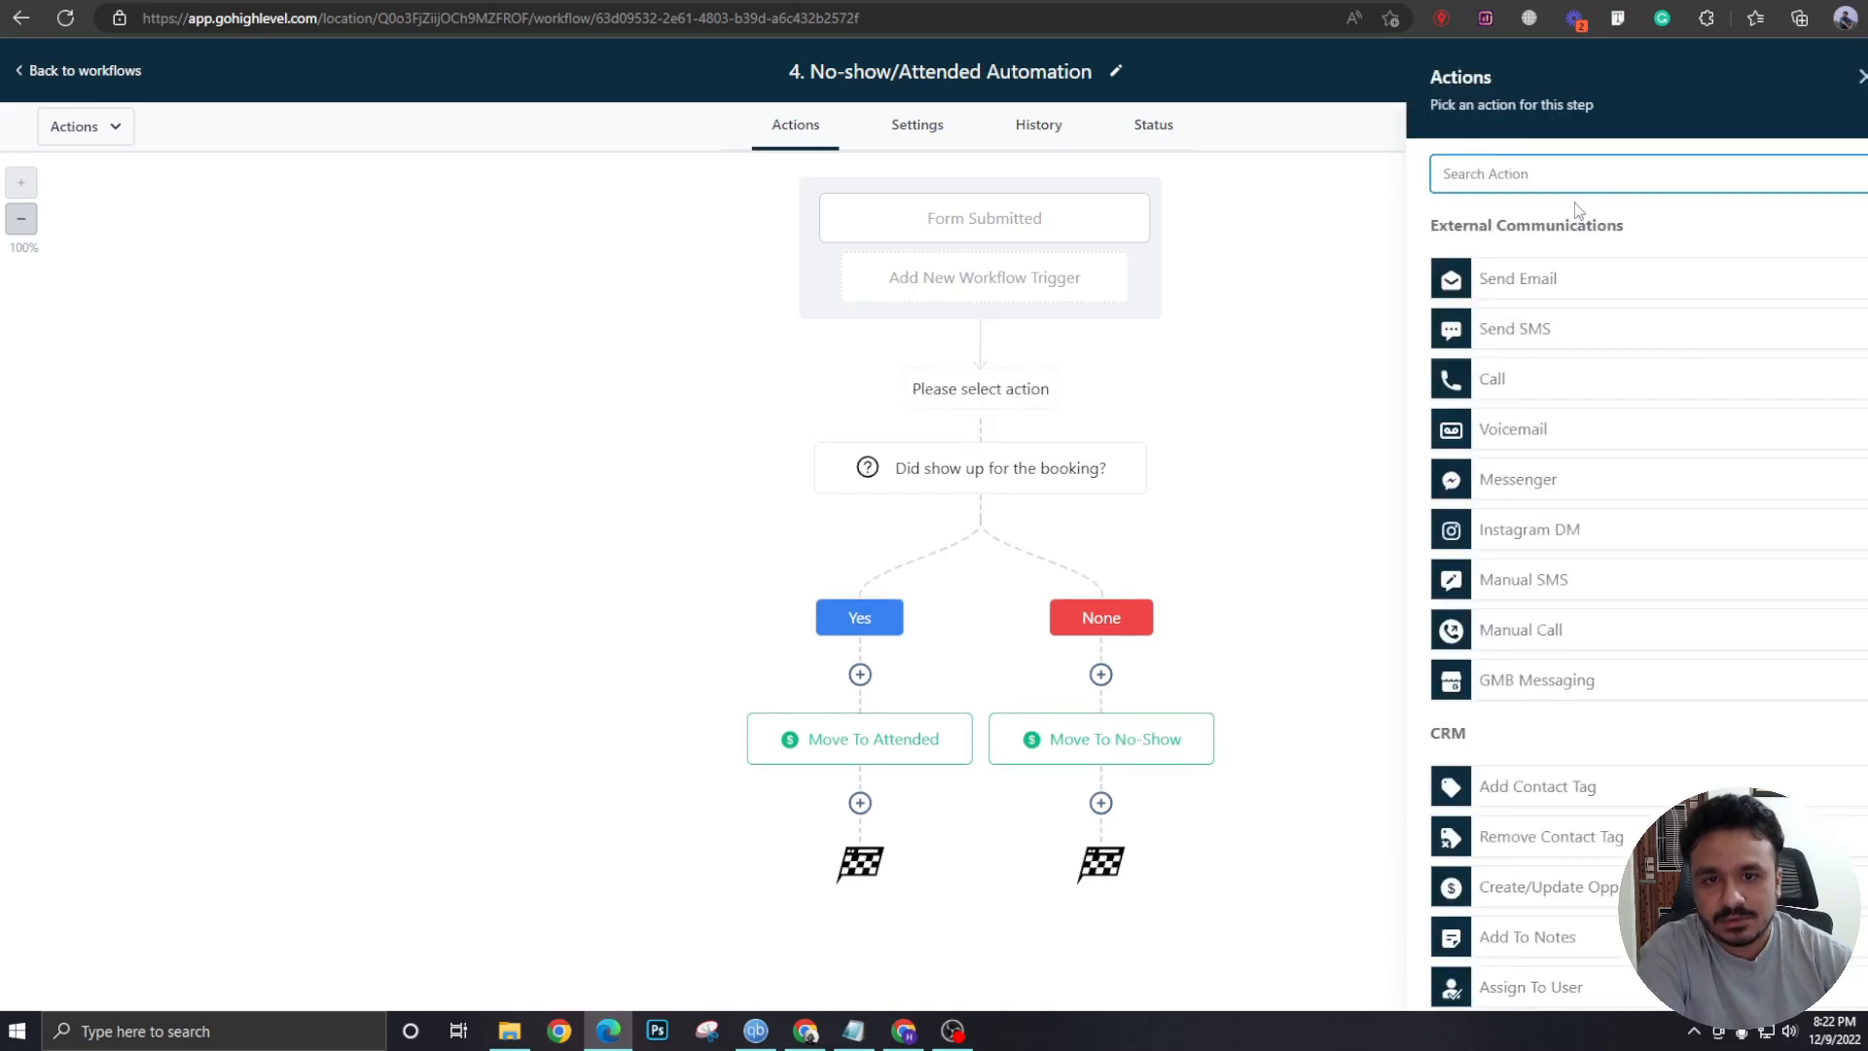
type("note")
left_click(1547, 260)
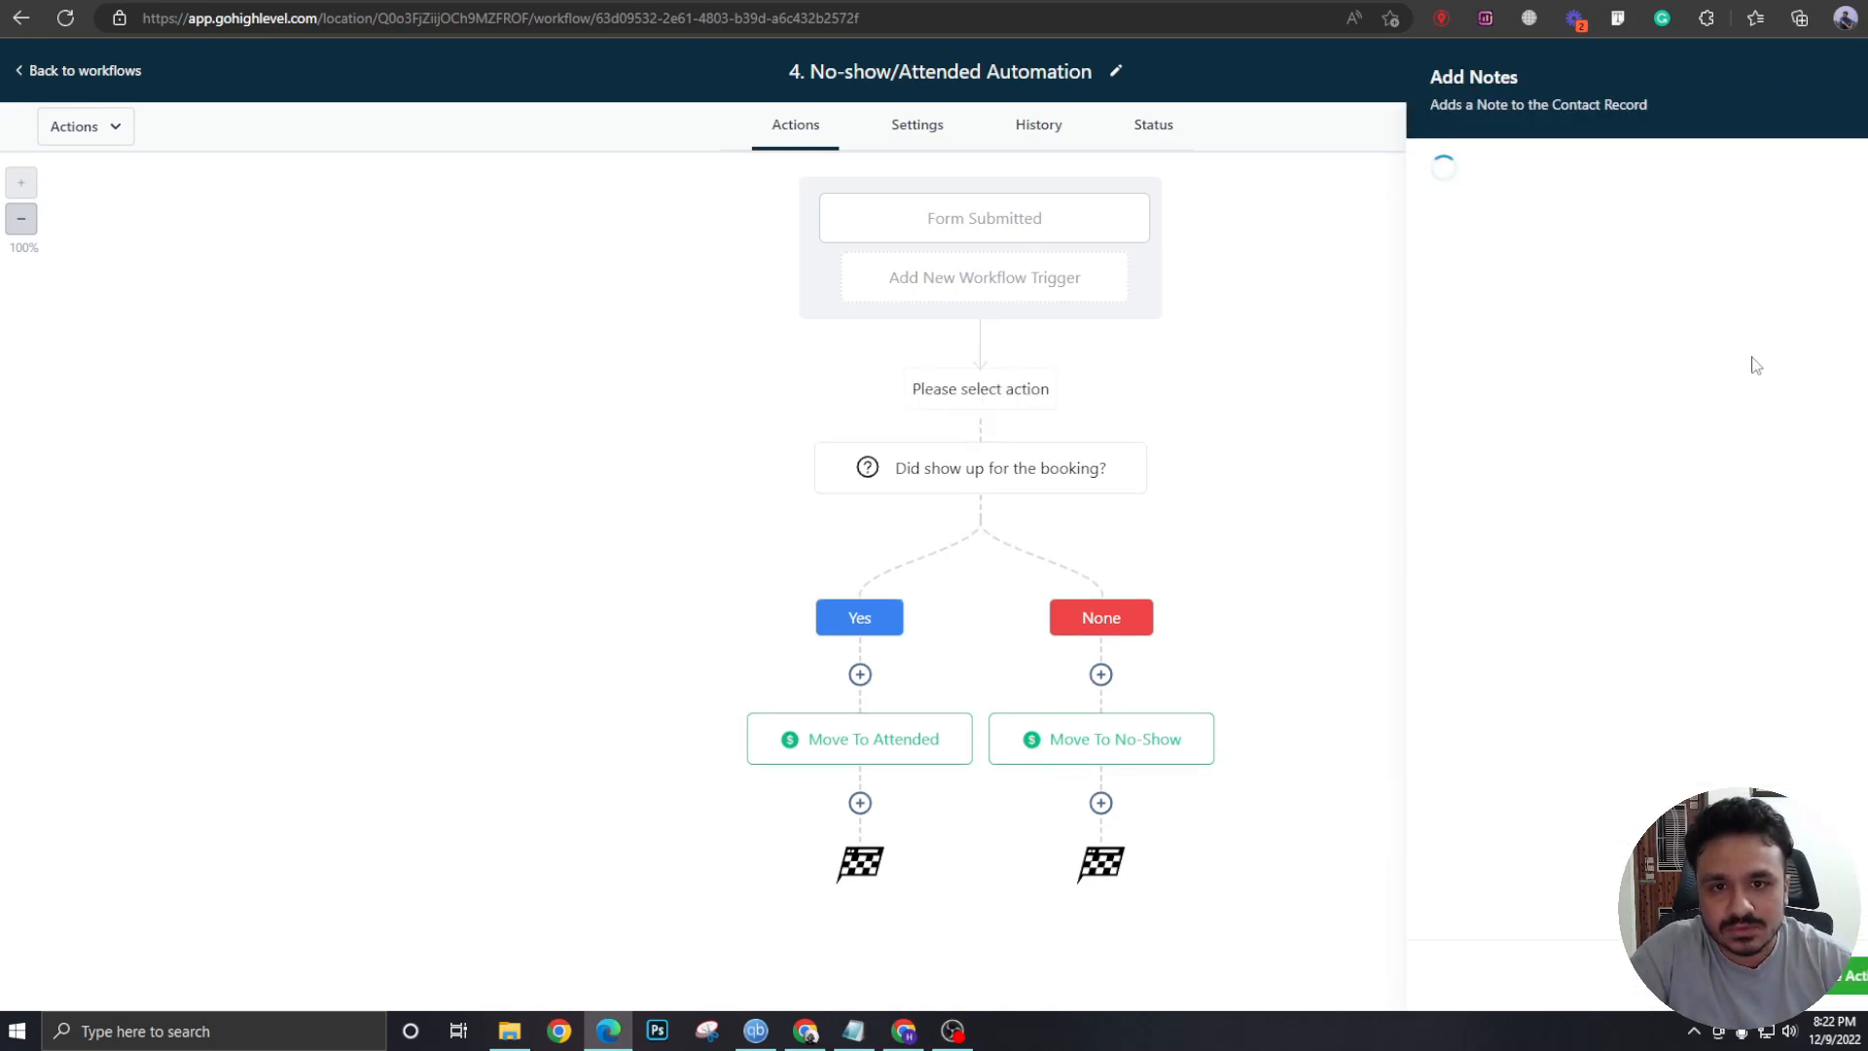
left_click(1507, 408)
type("A")
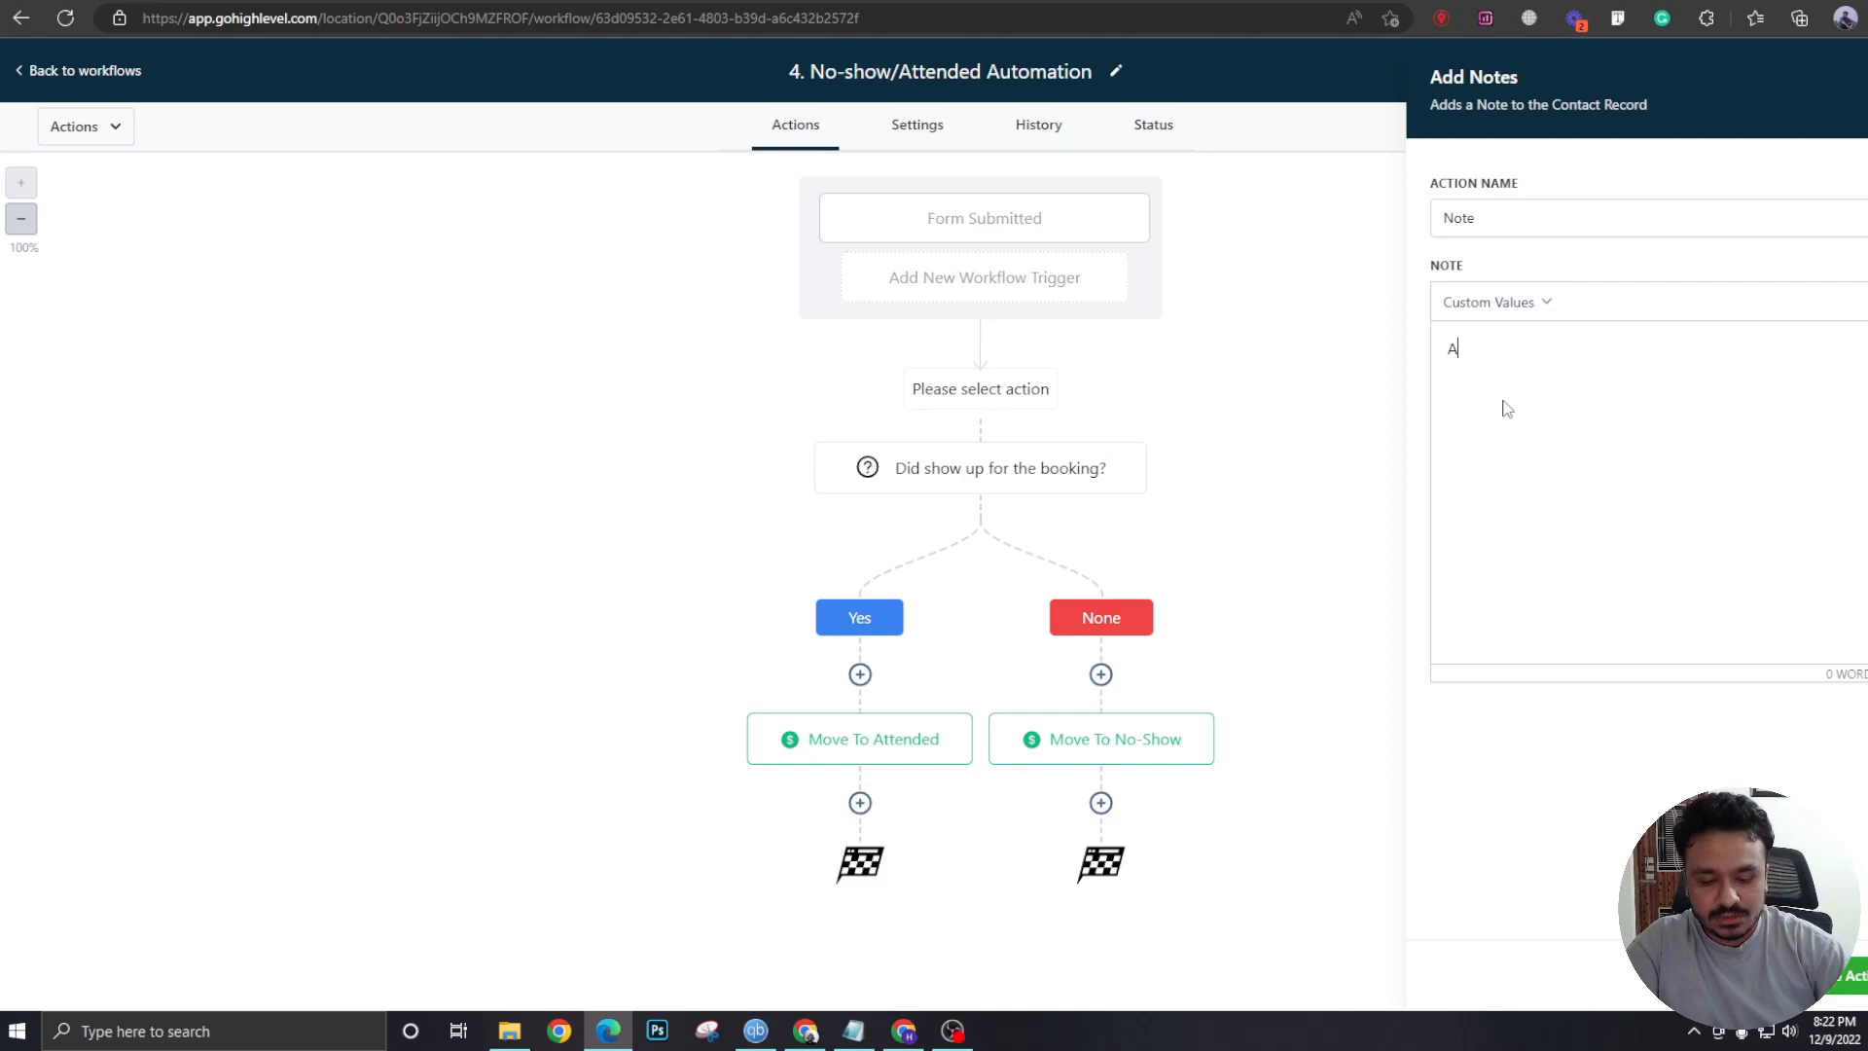
type("ppointment Notes:")
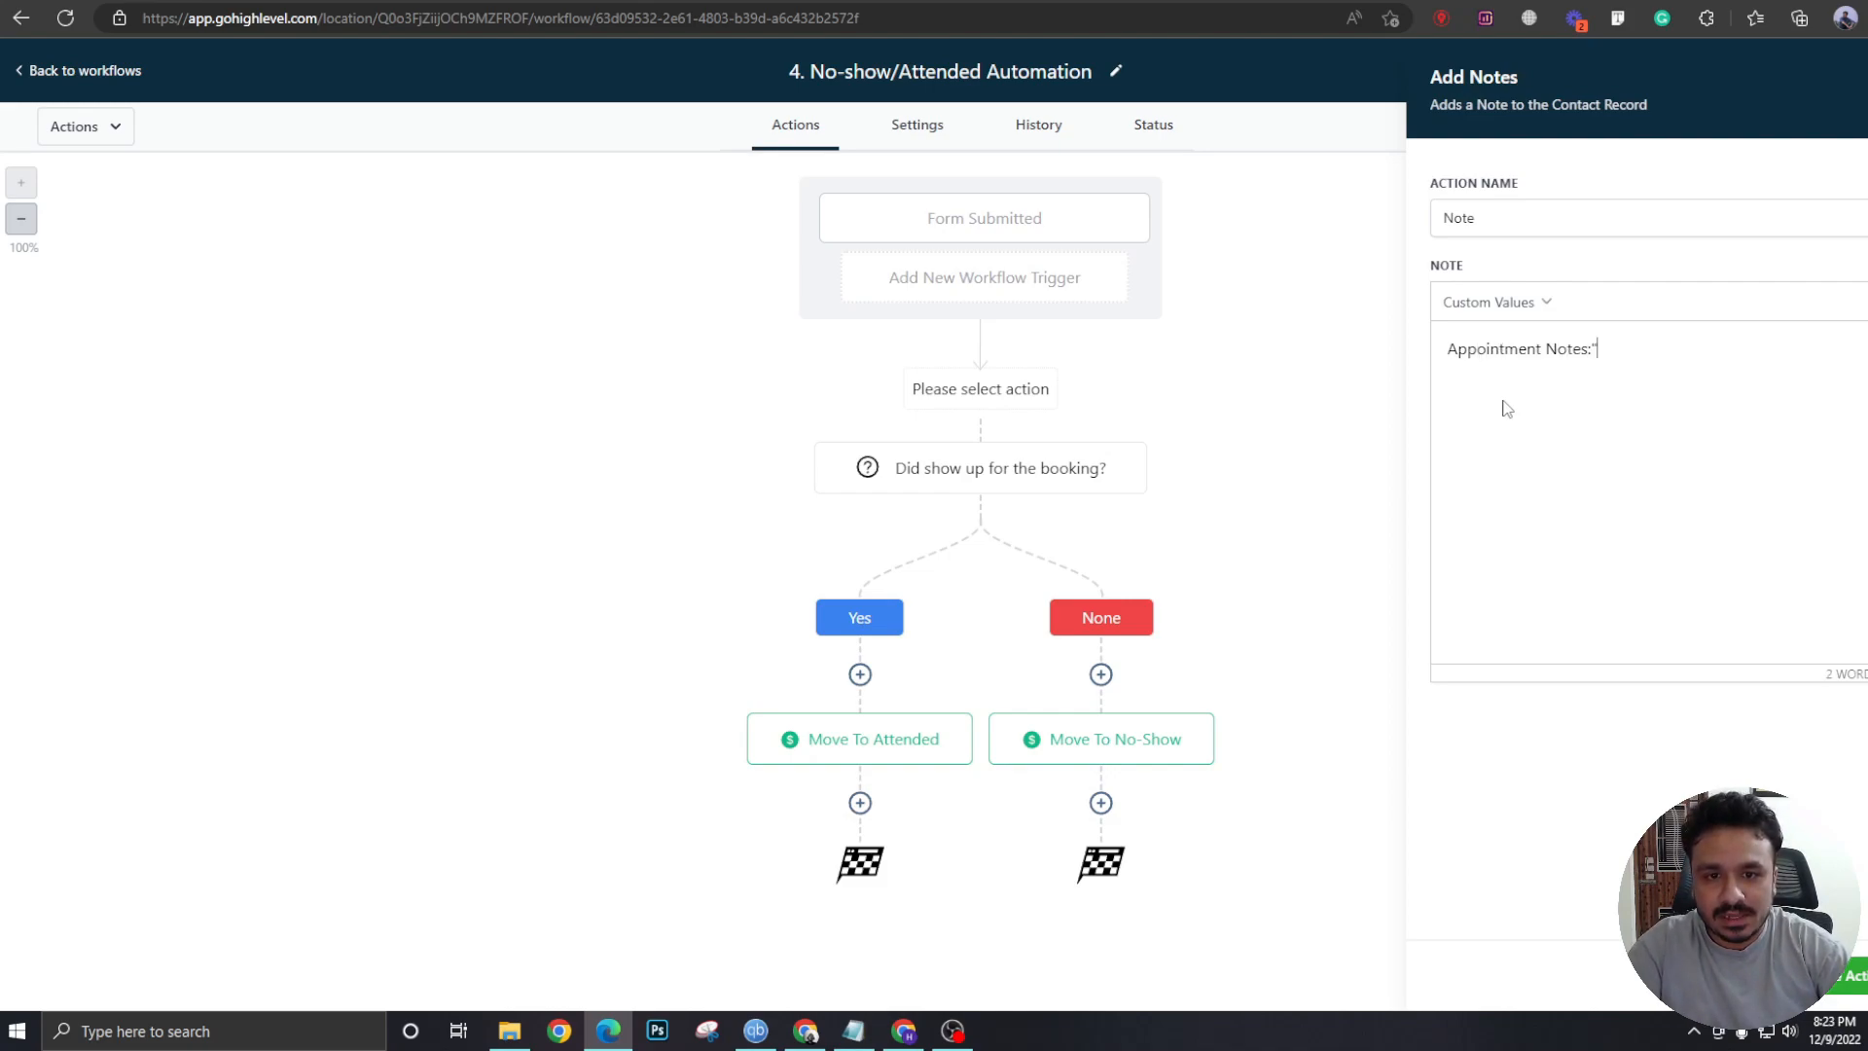
left_click(1514, 308)
mouse_move(1474, 339)
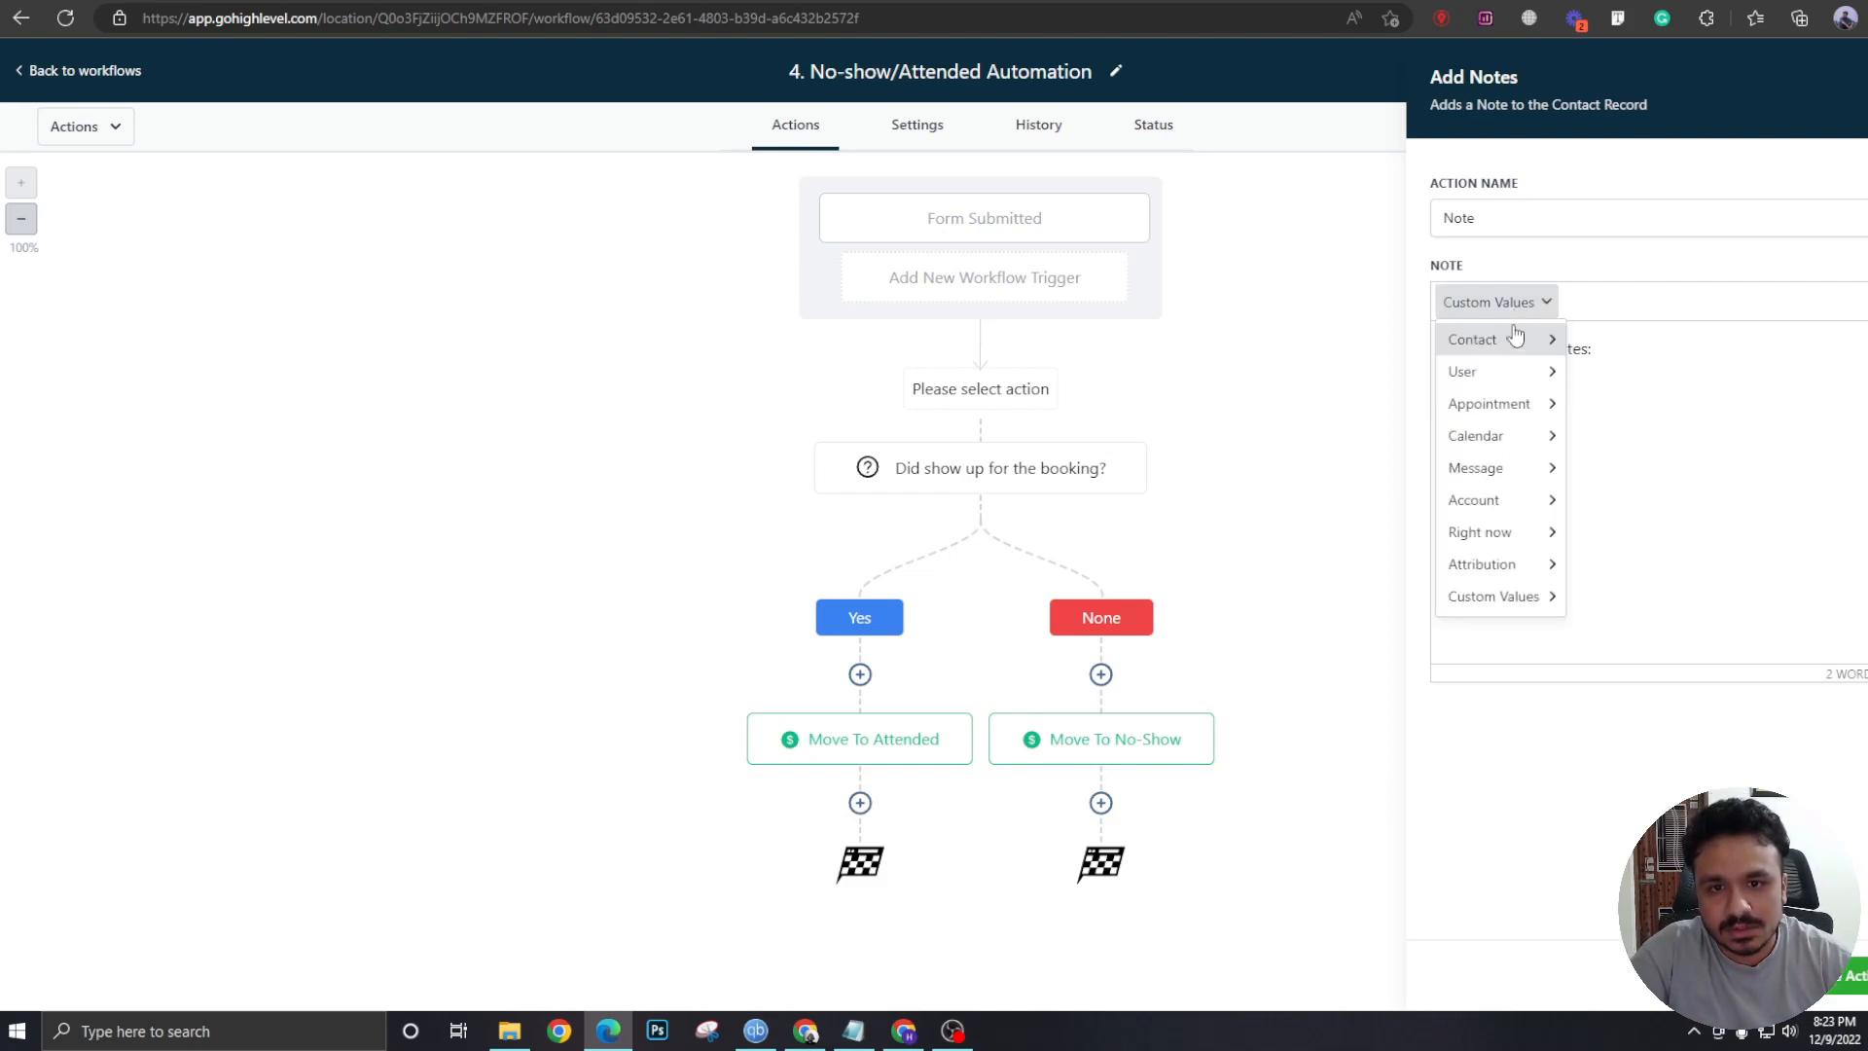
mouse_move(1598, 921)
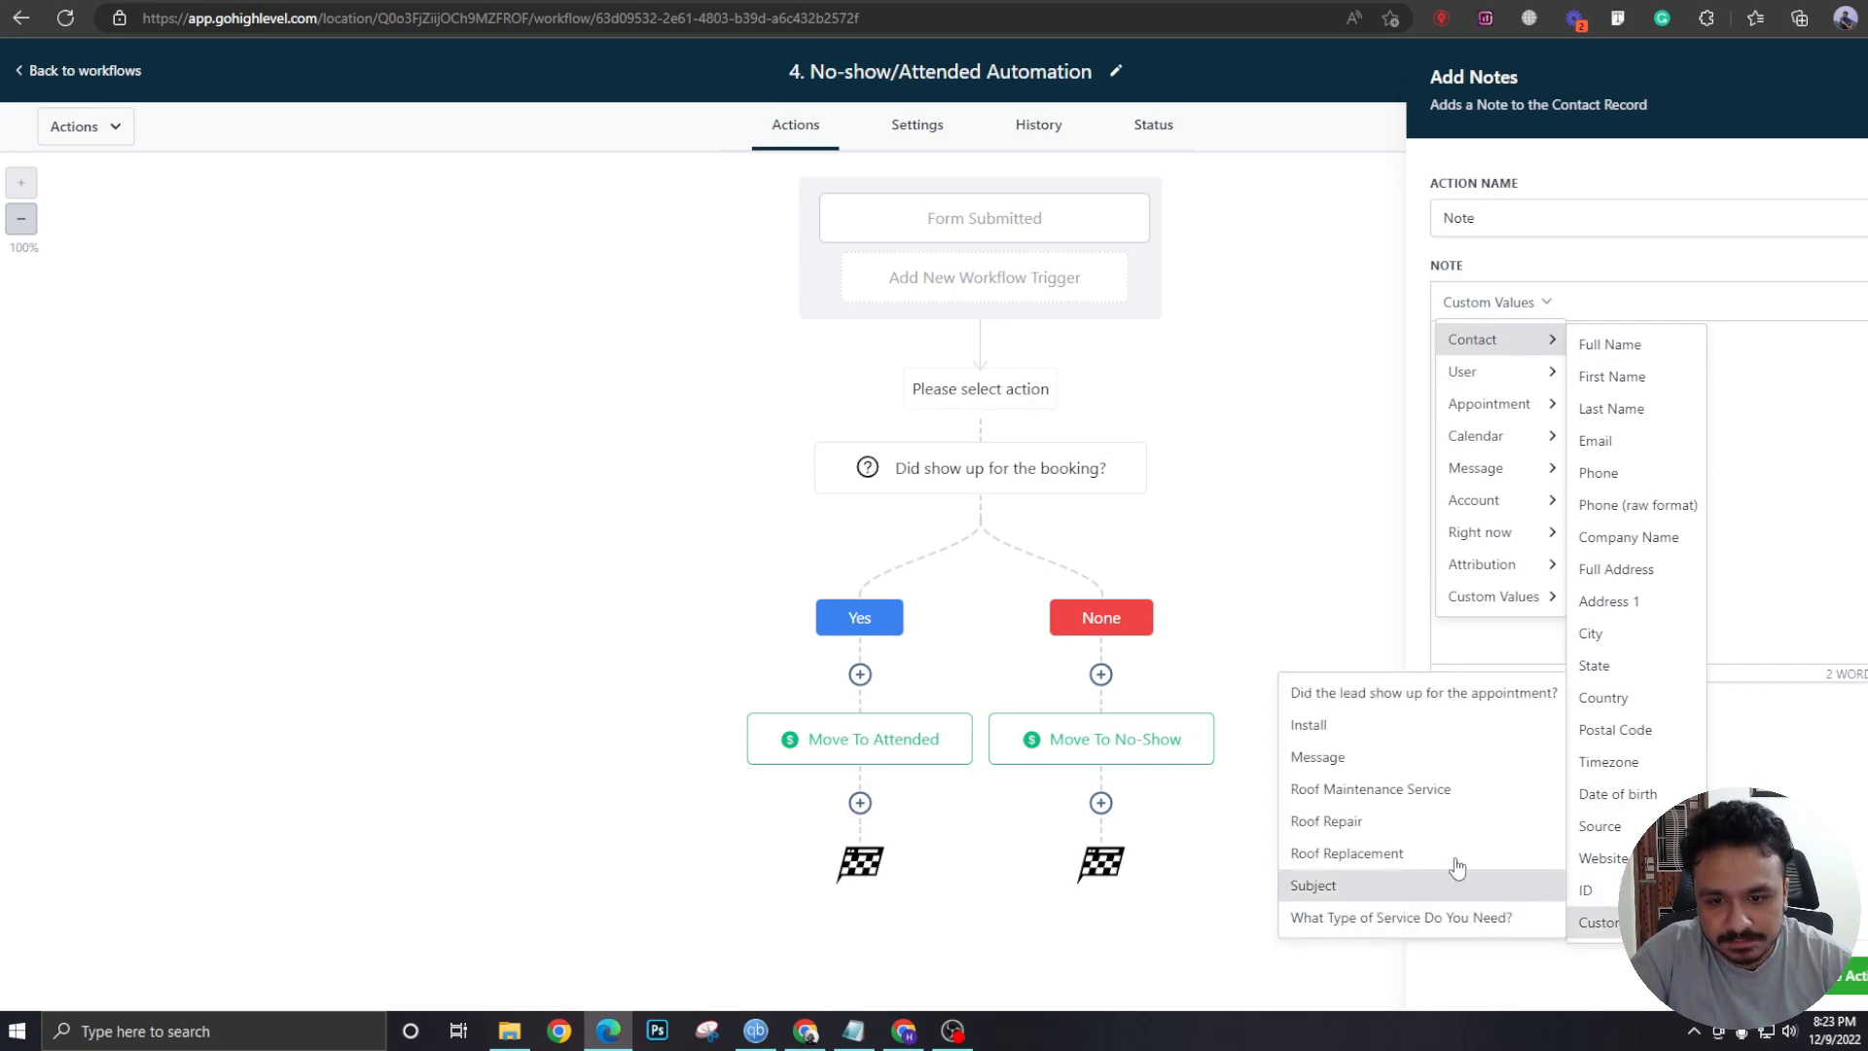
left_click(1414, 759)
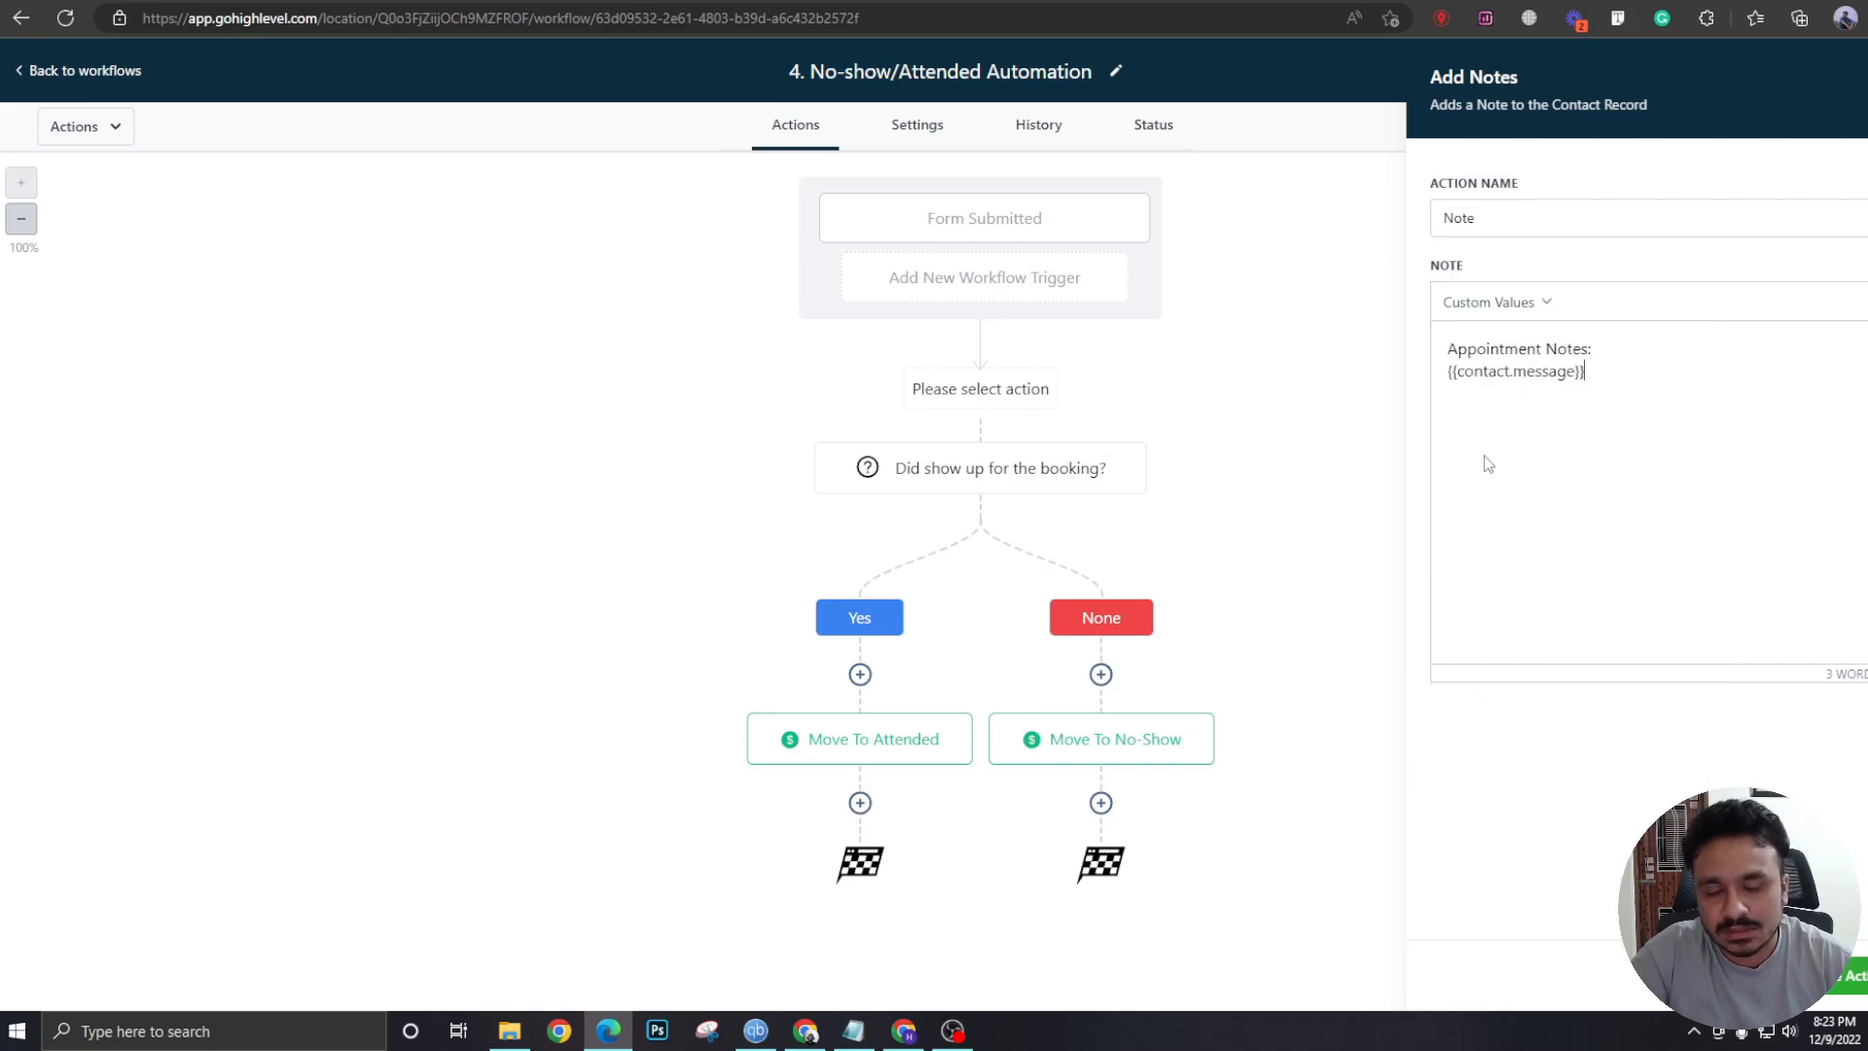
left_click(1851, 975)
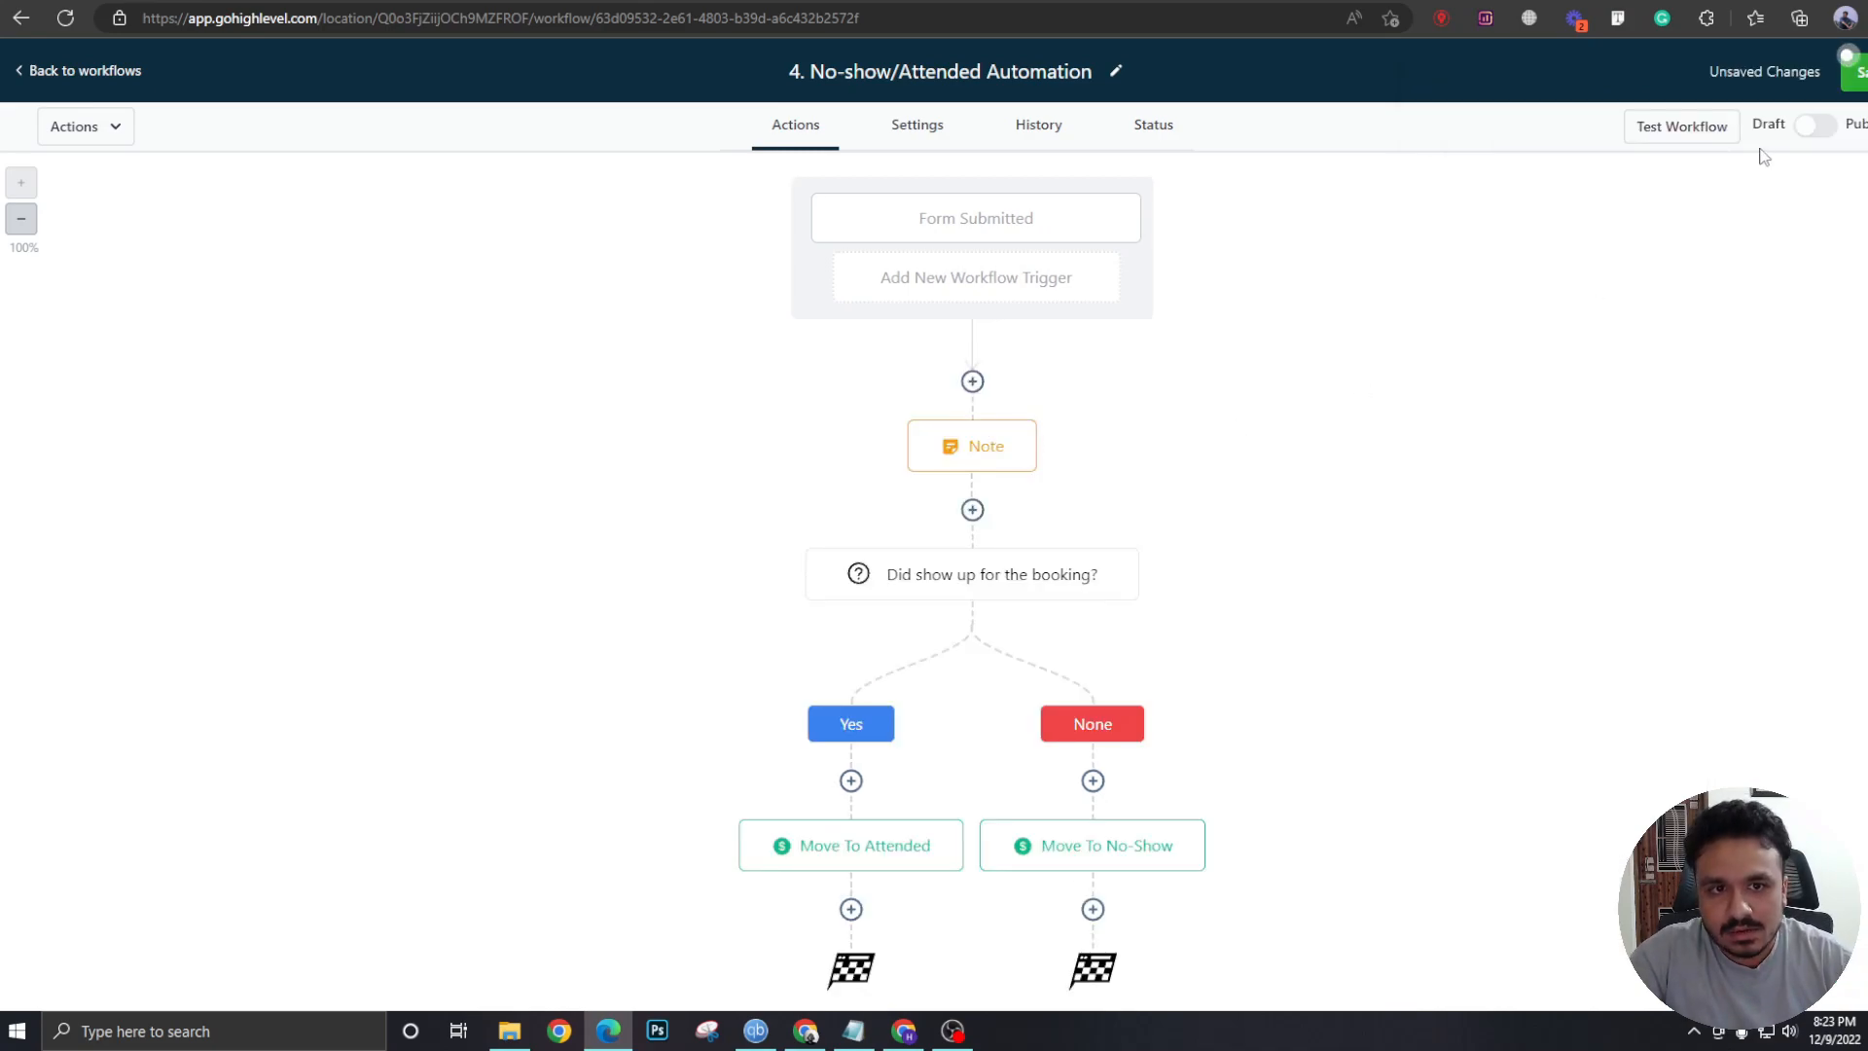
- Publish and save the workflow, then return to the workflows list
left_click(1810, 125)
left_click(1854, 71)
left_click(80, 71)
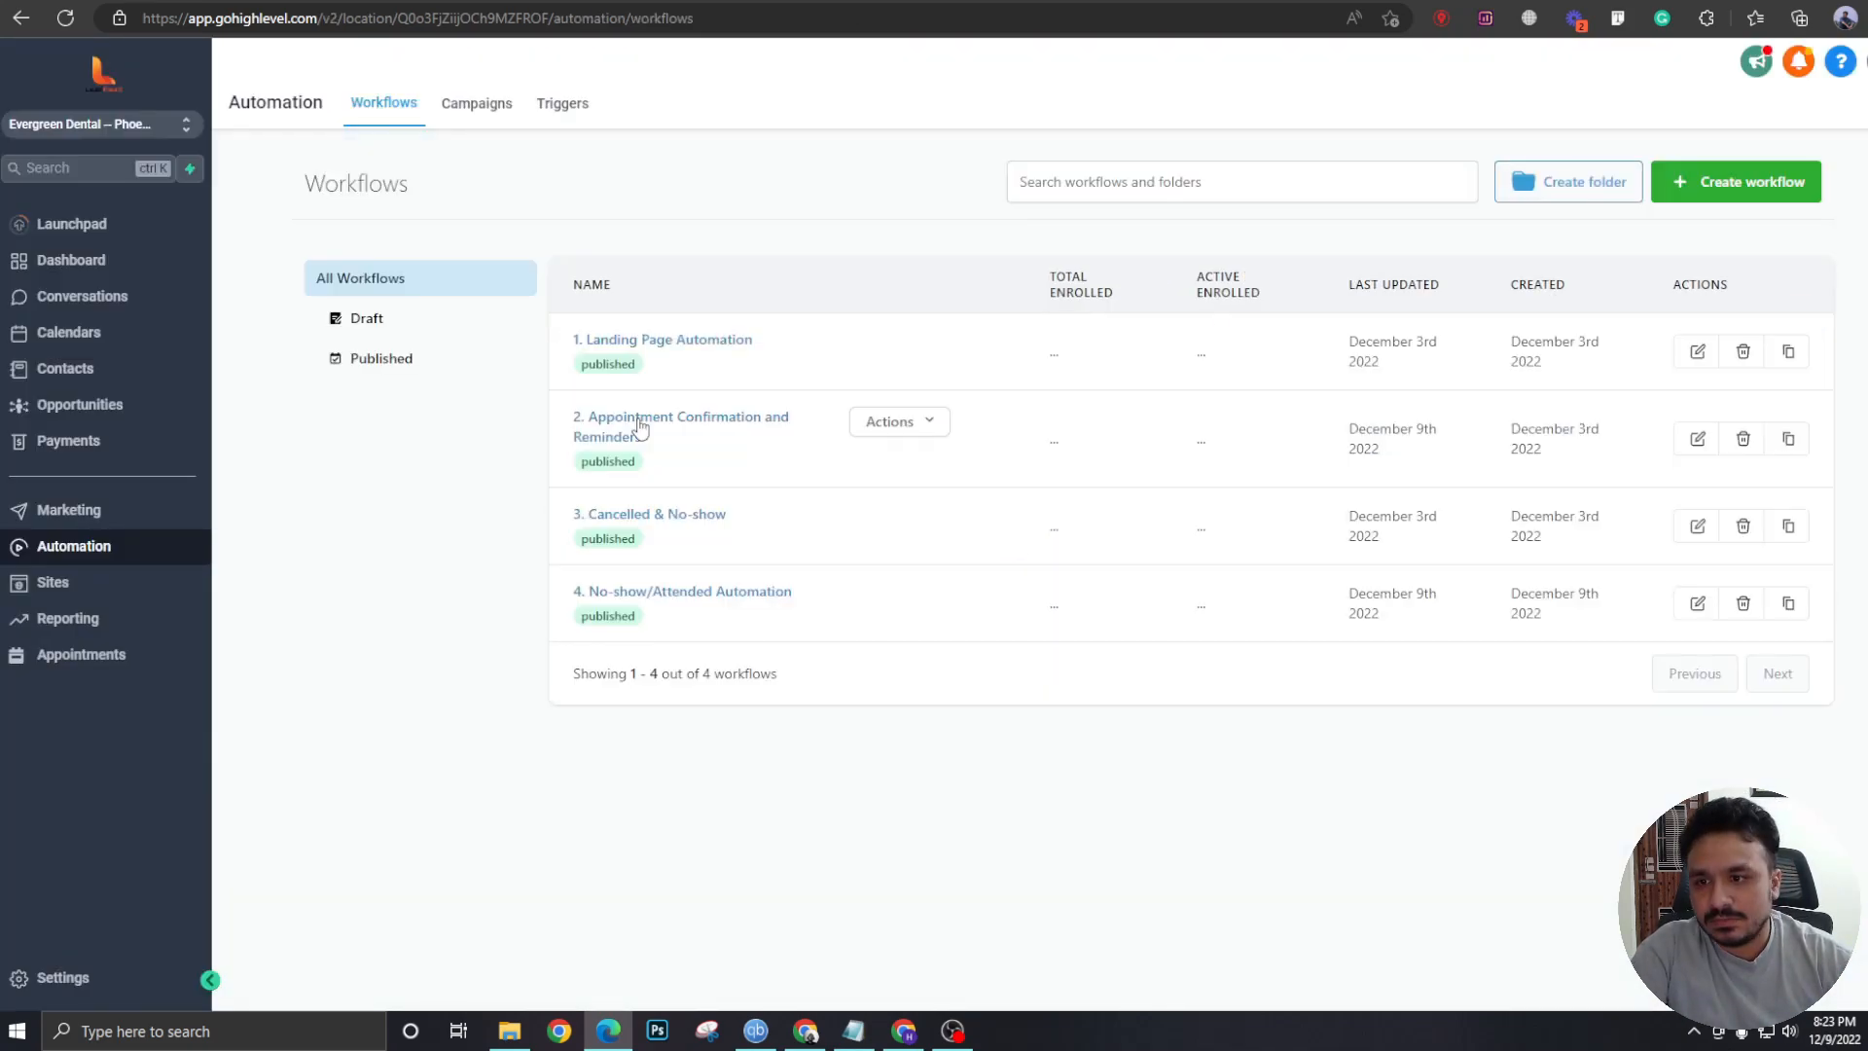
- In Appointment Confirmation and Reminders, review the notification's feedback link ending ?email={{contact.email}}
left_click(616, 435)
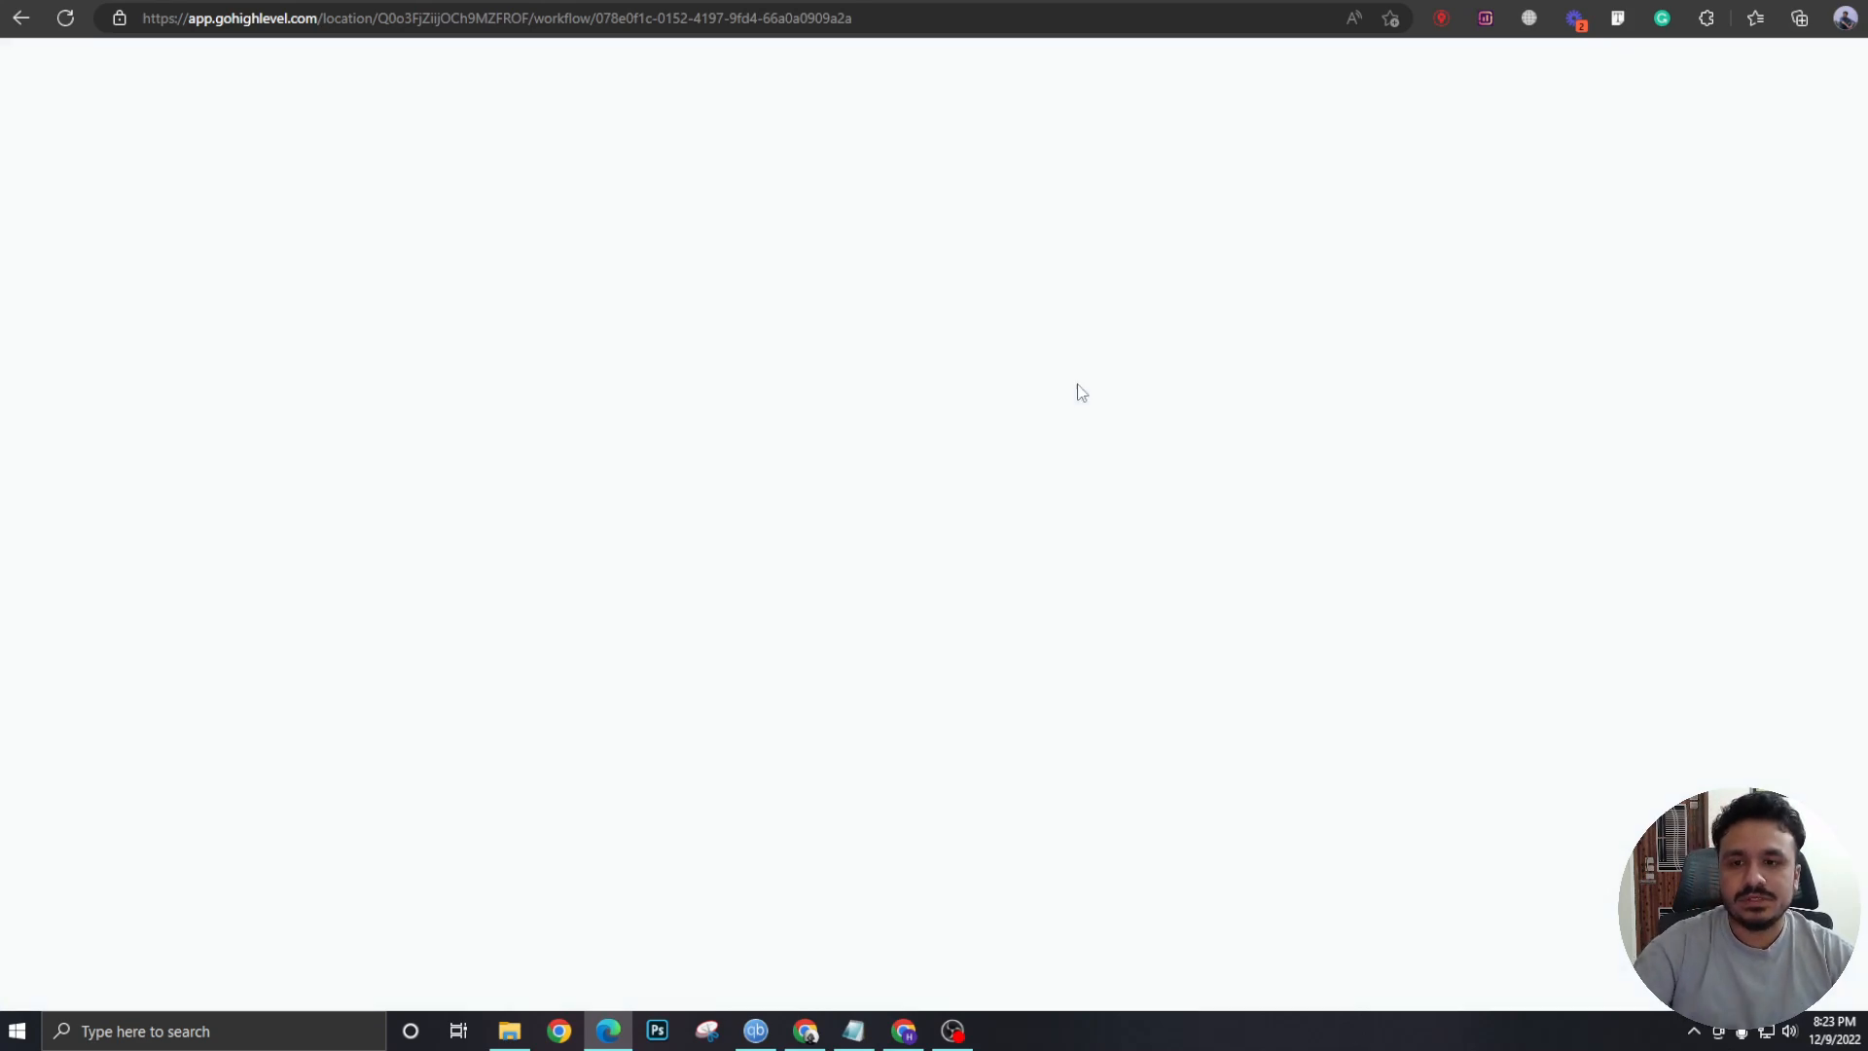
scroll(962, 292, "down", 5)
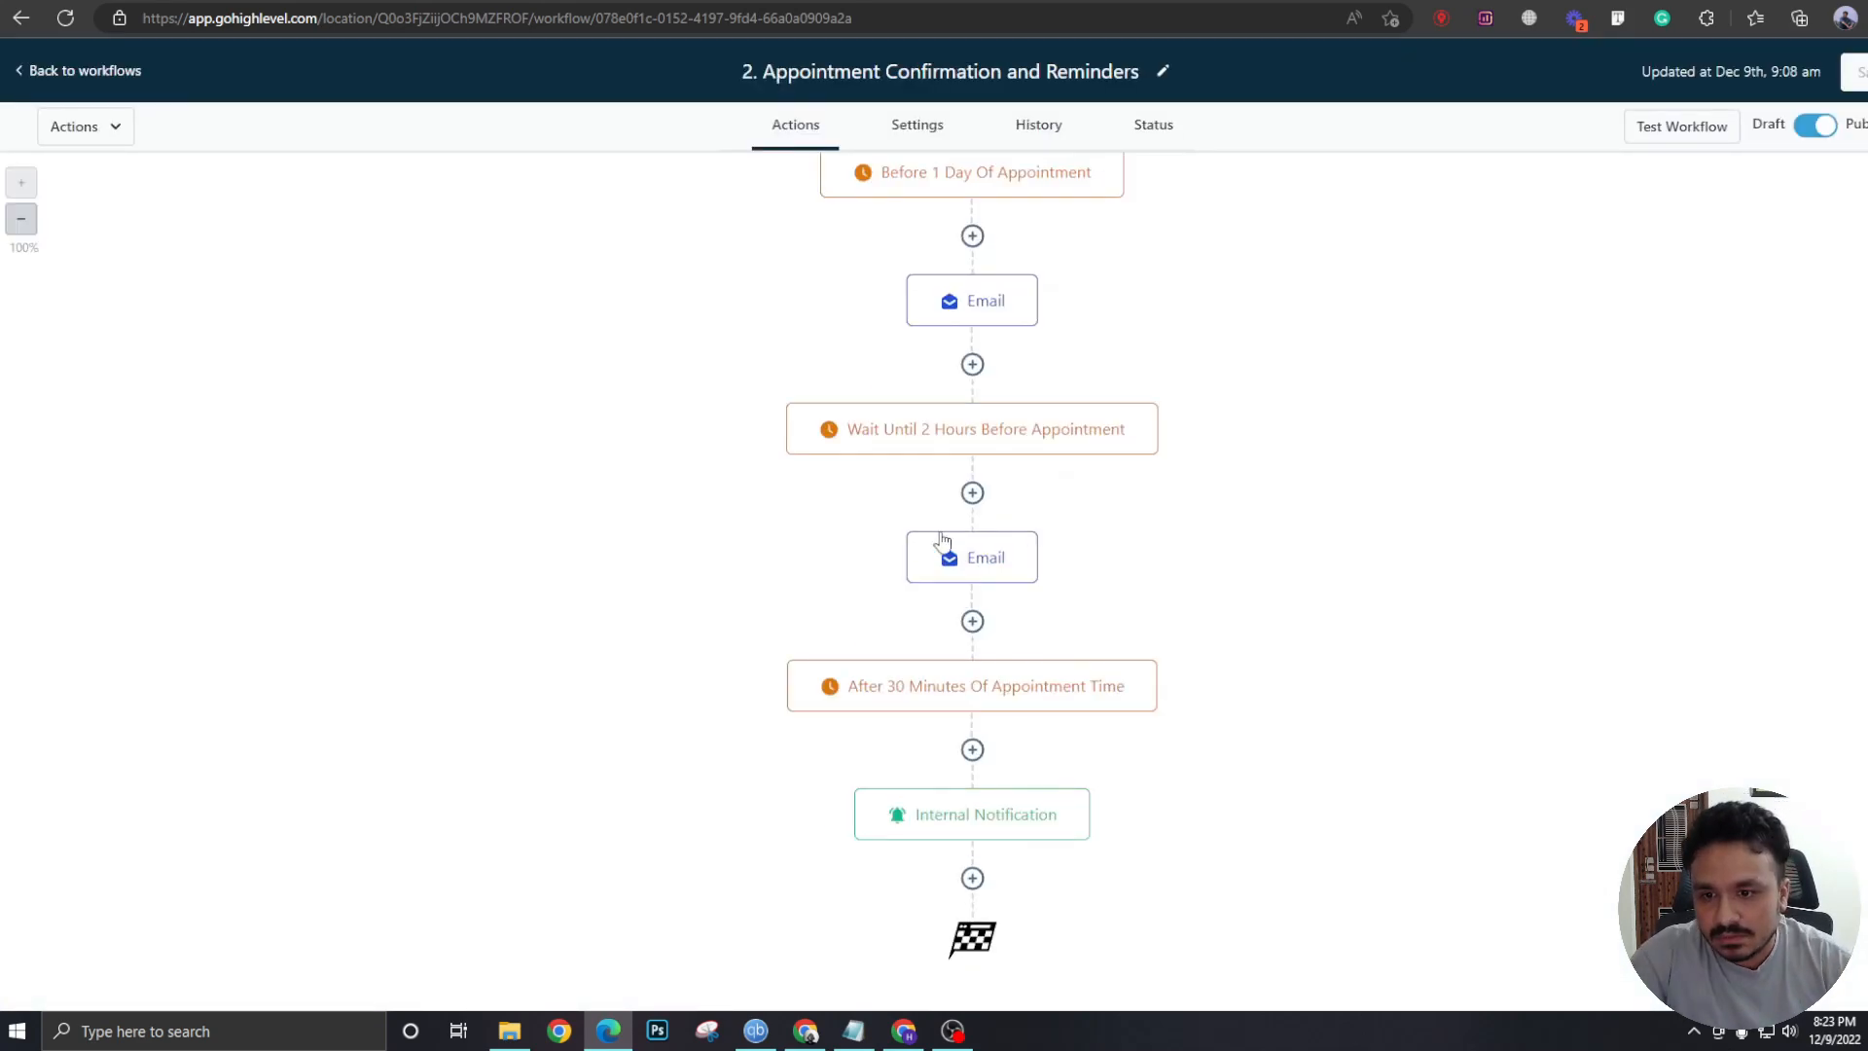
scroll(920, 503, "up", 5)
scroll(920, 504, "down", 5)
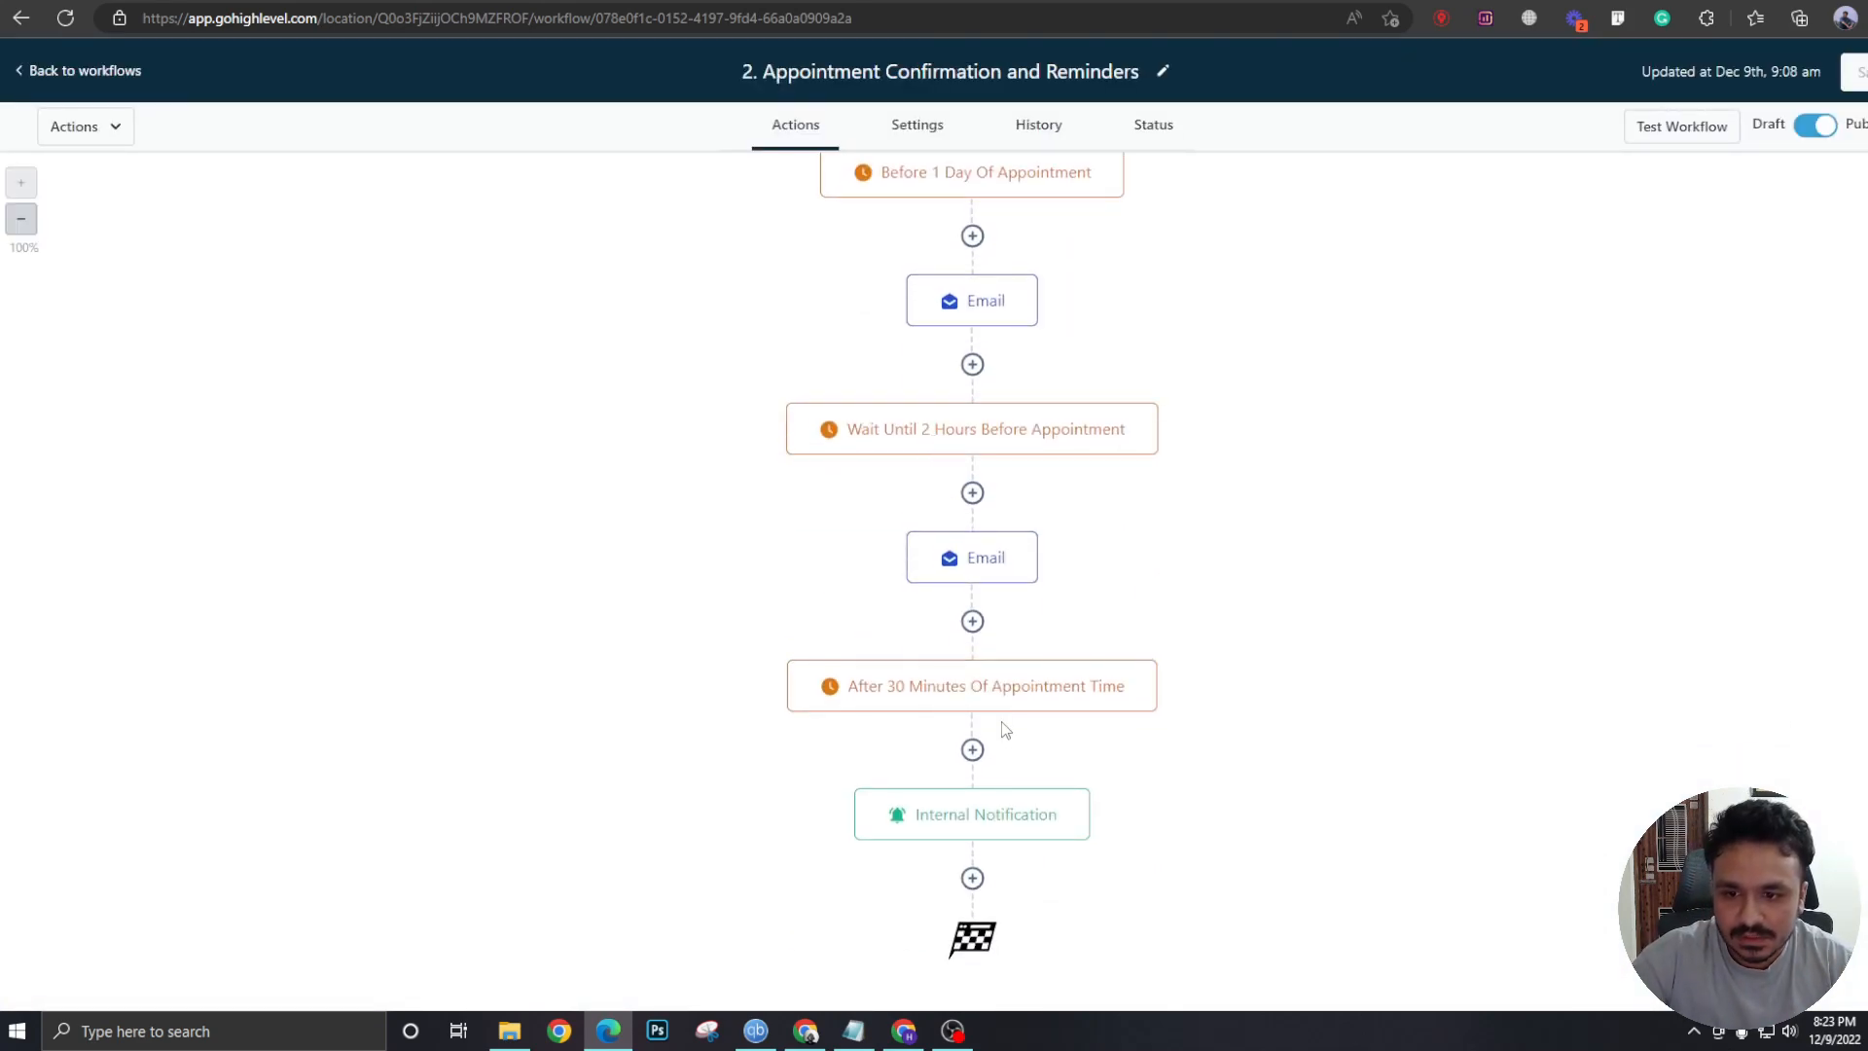
left_click(972, 813)
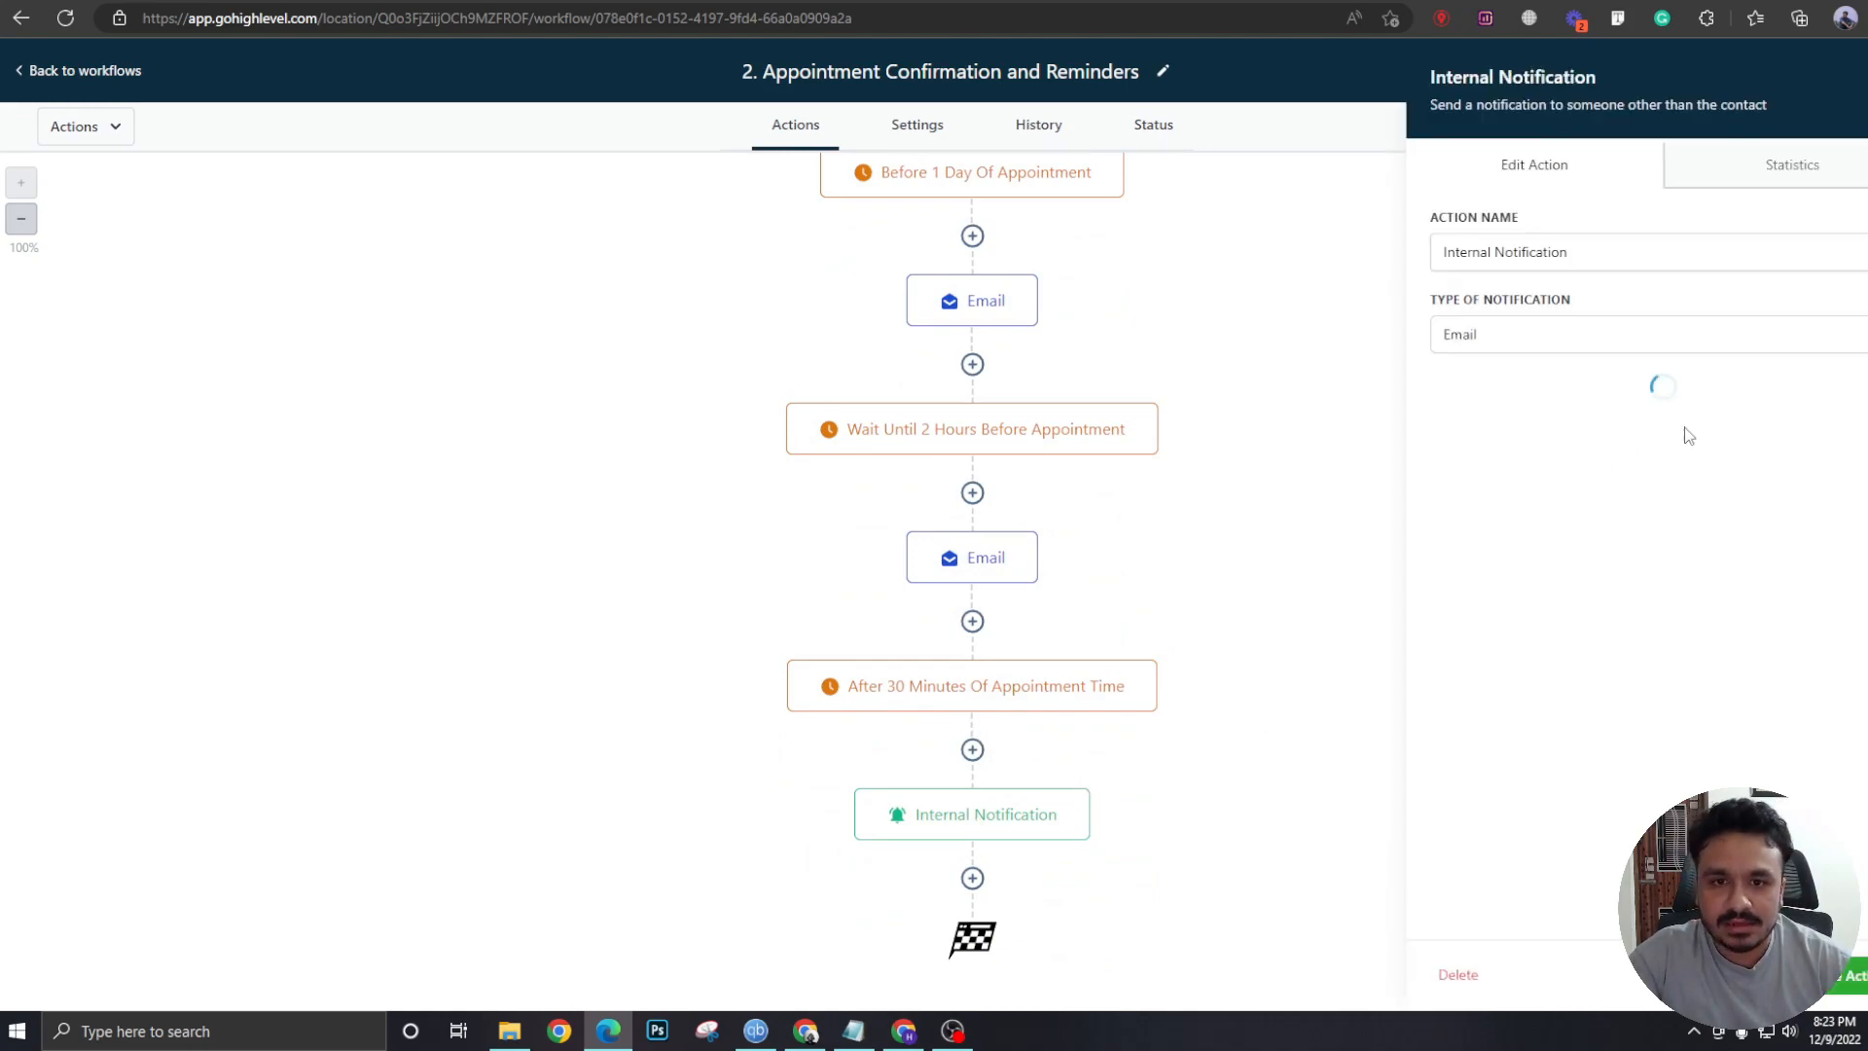
scroll(1631, 511, "down", 3)
scroll(1631, 438, "up", 3)
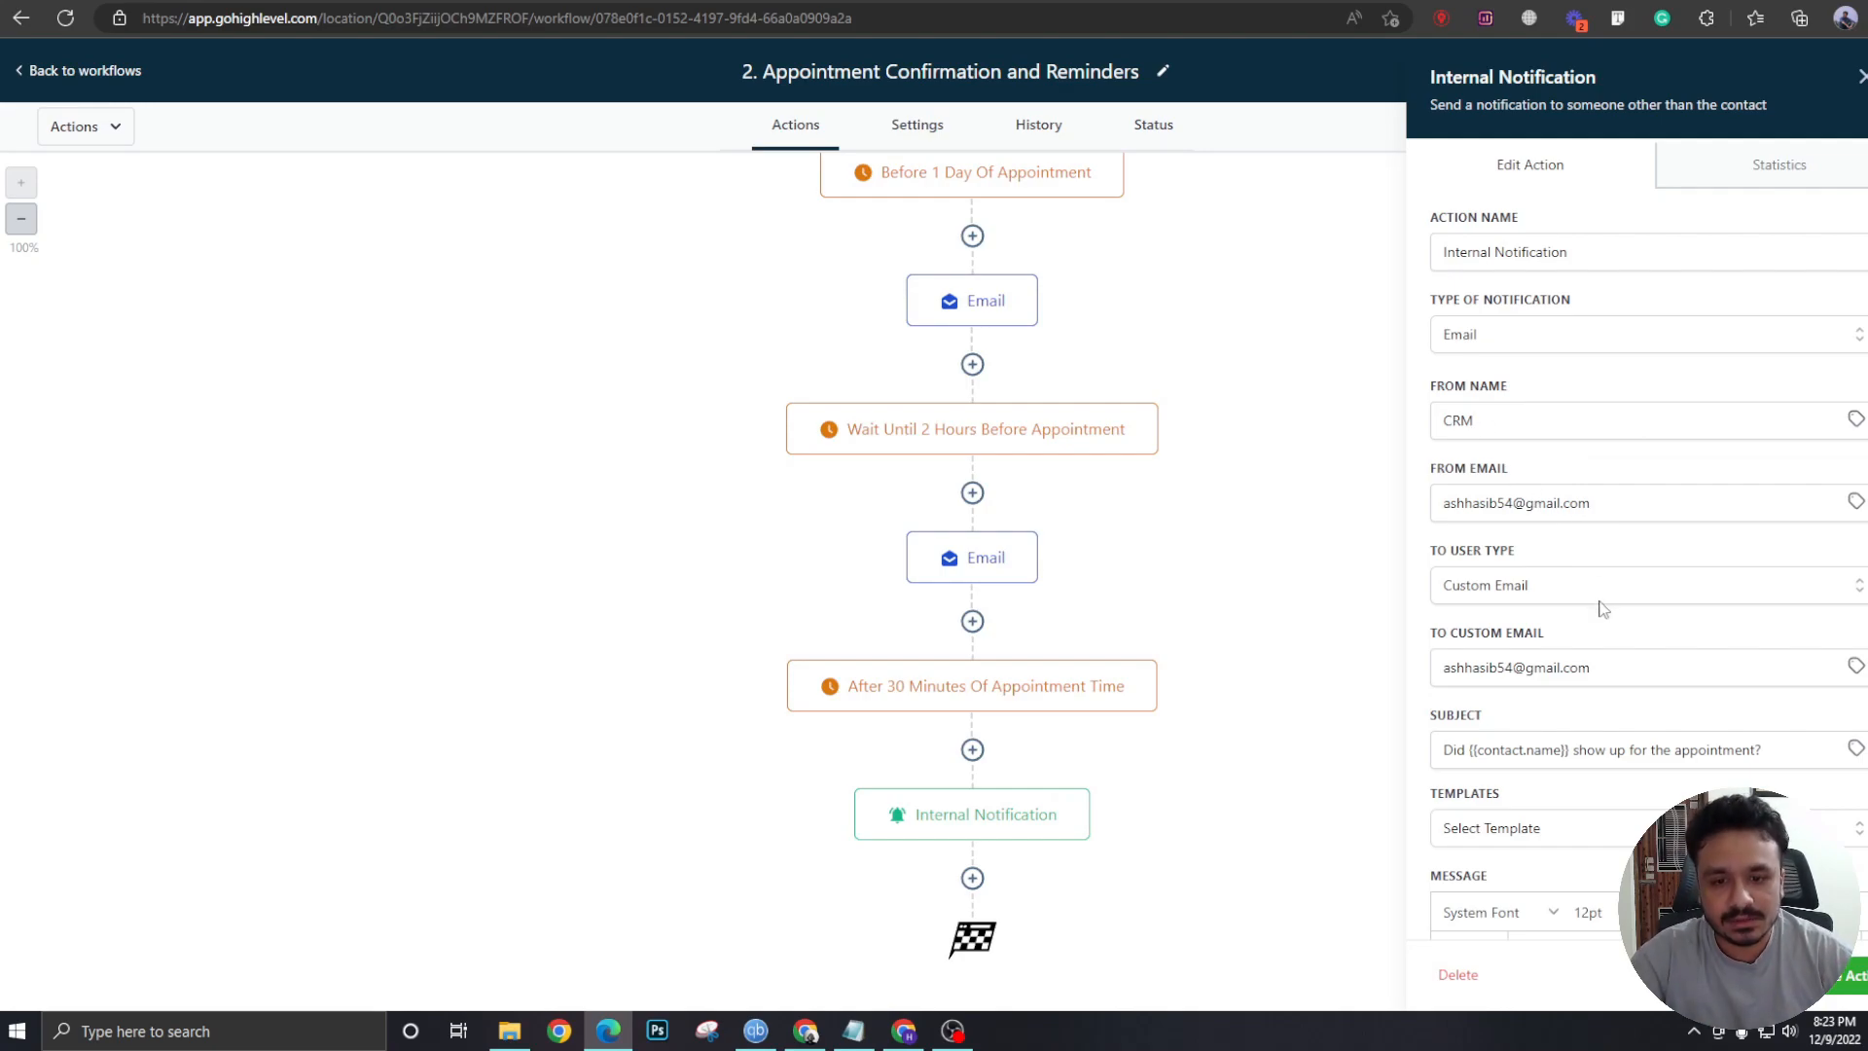
scroll(1602, 584, "down", 5)
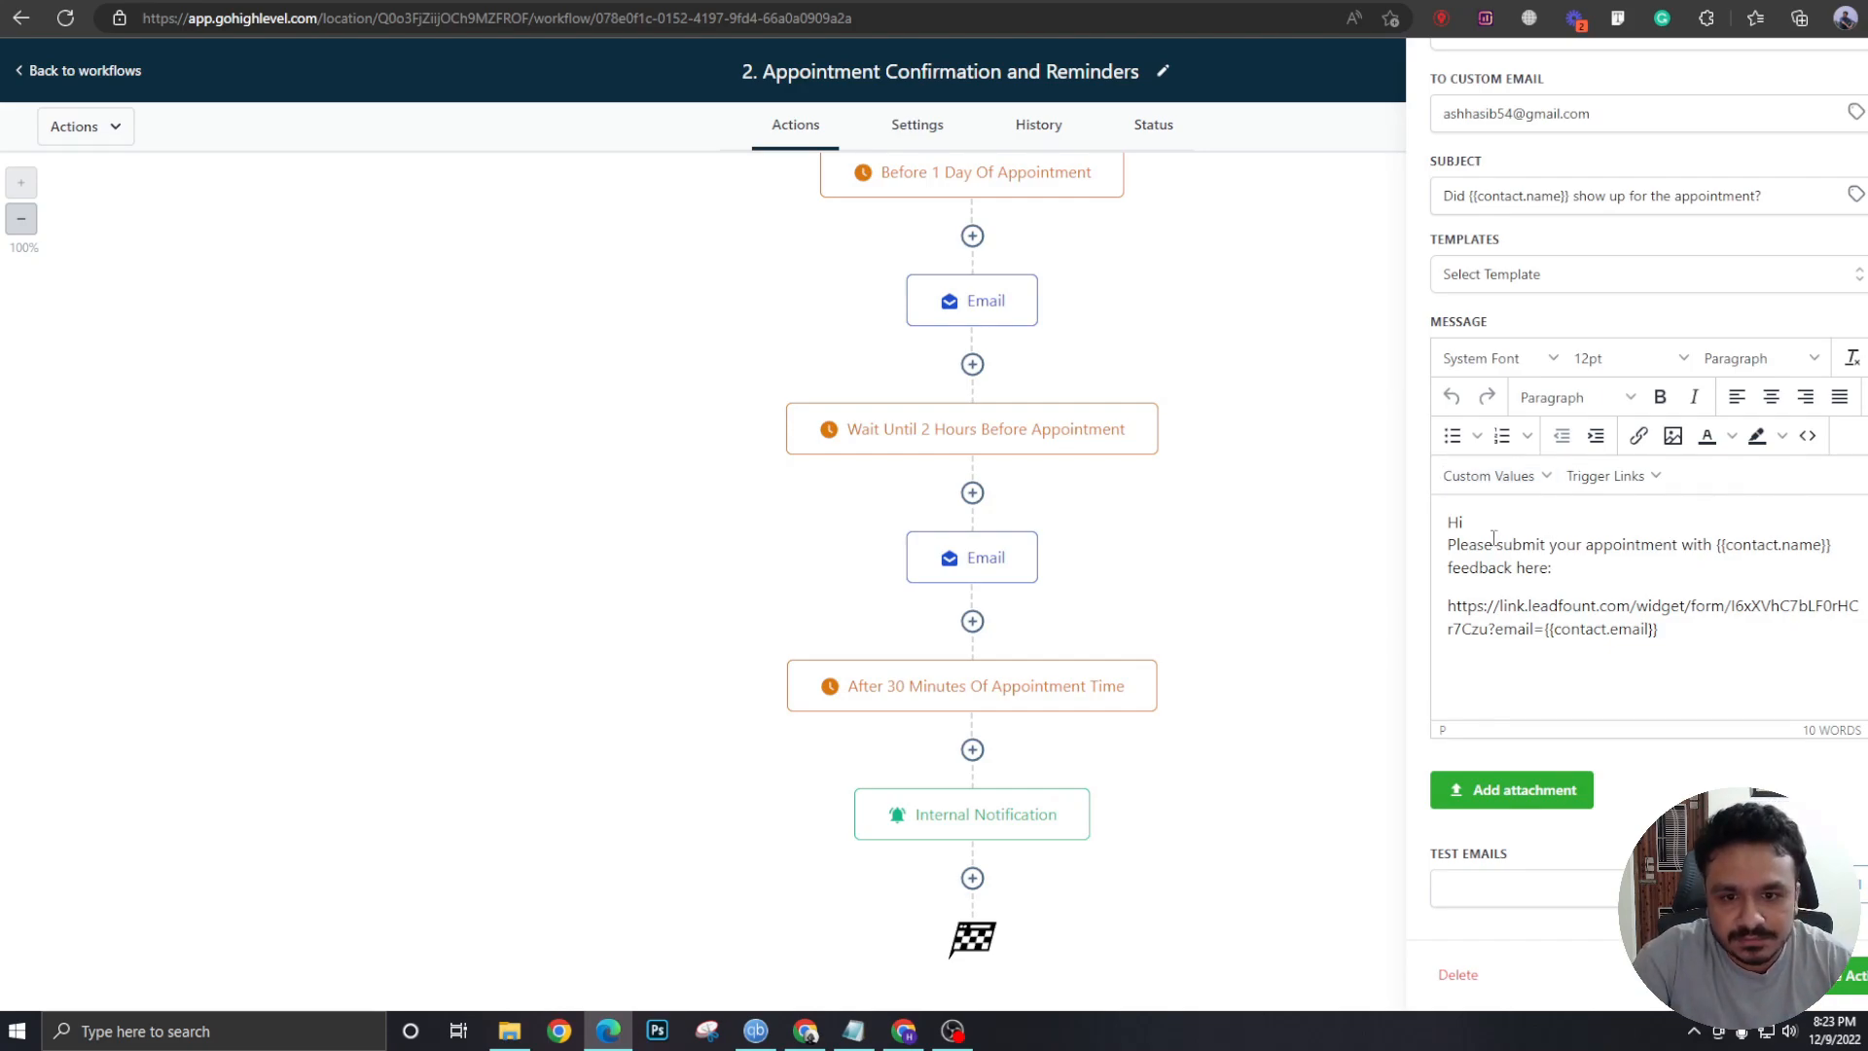
left_click_drag(1454, 545, 1827, 546)
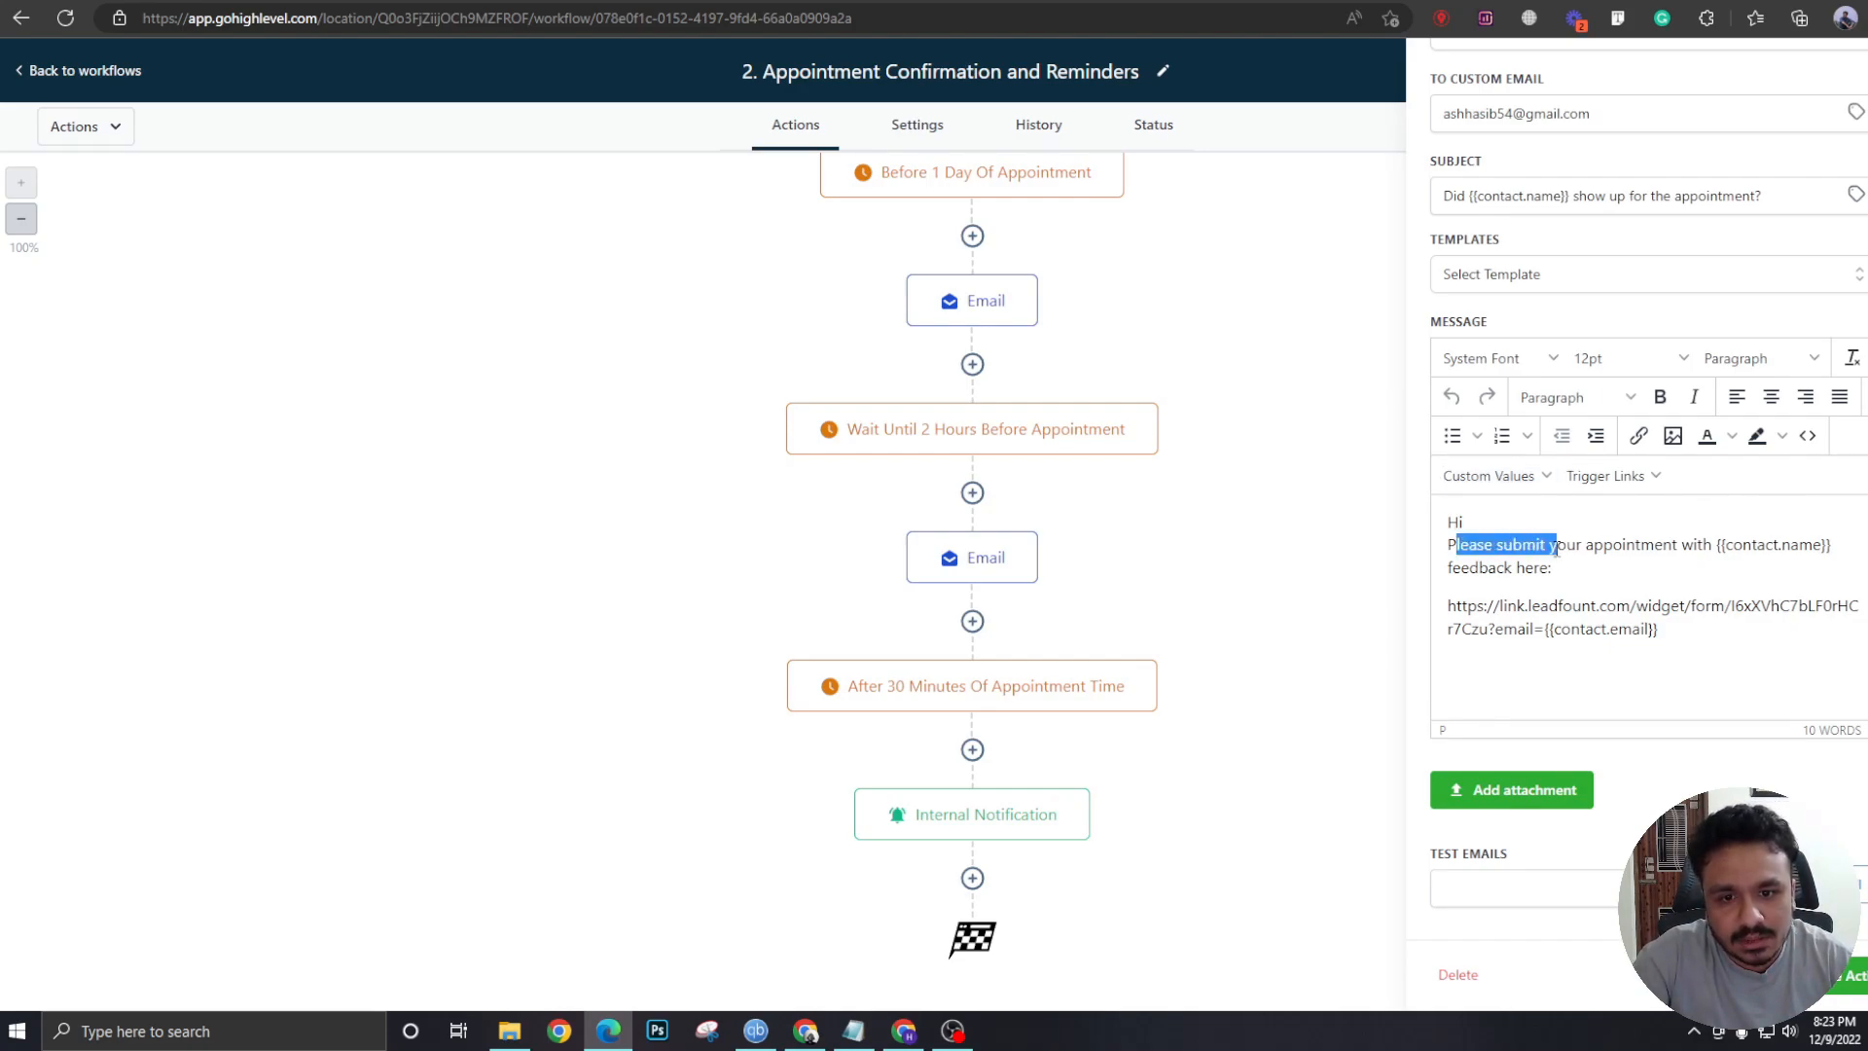
left_click(1741, 552)
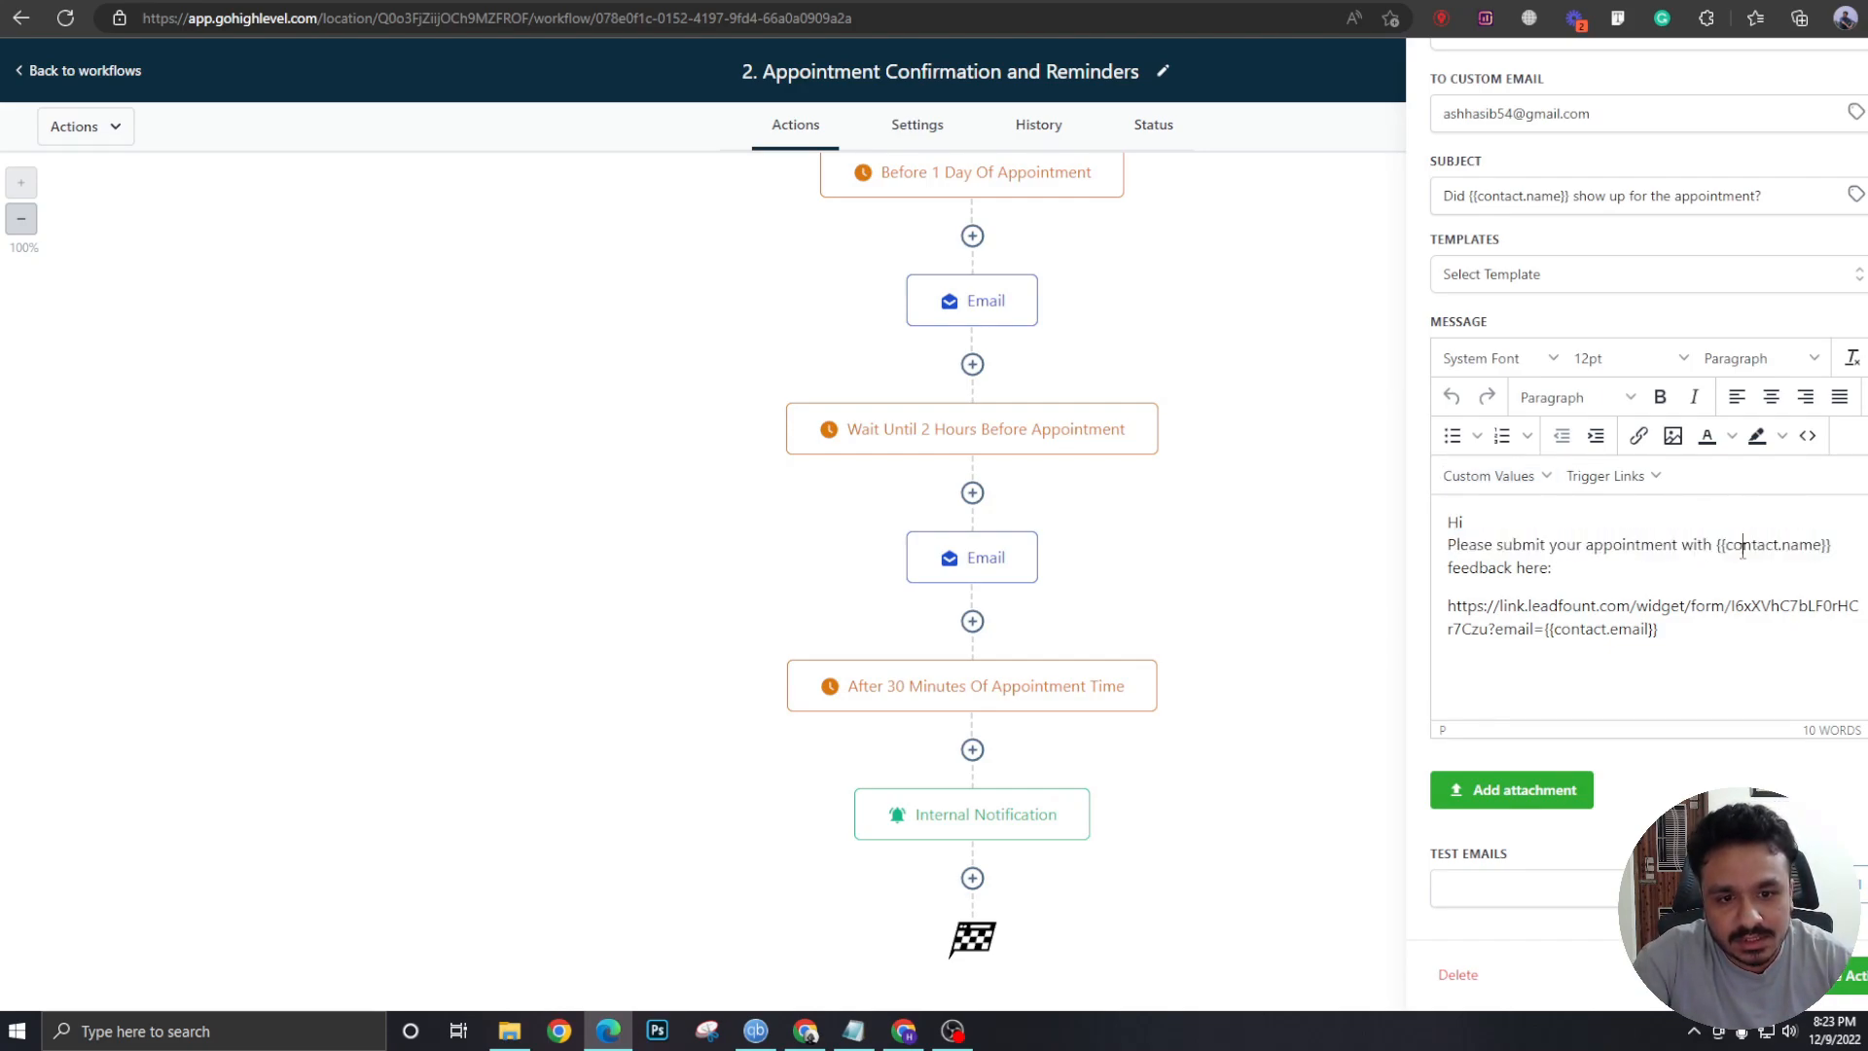
double_click(1741, 553)
left_click(1723, 559)
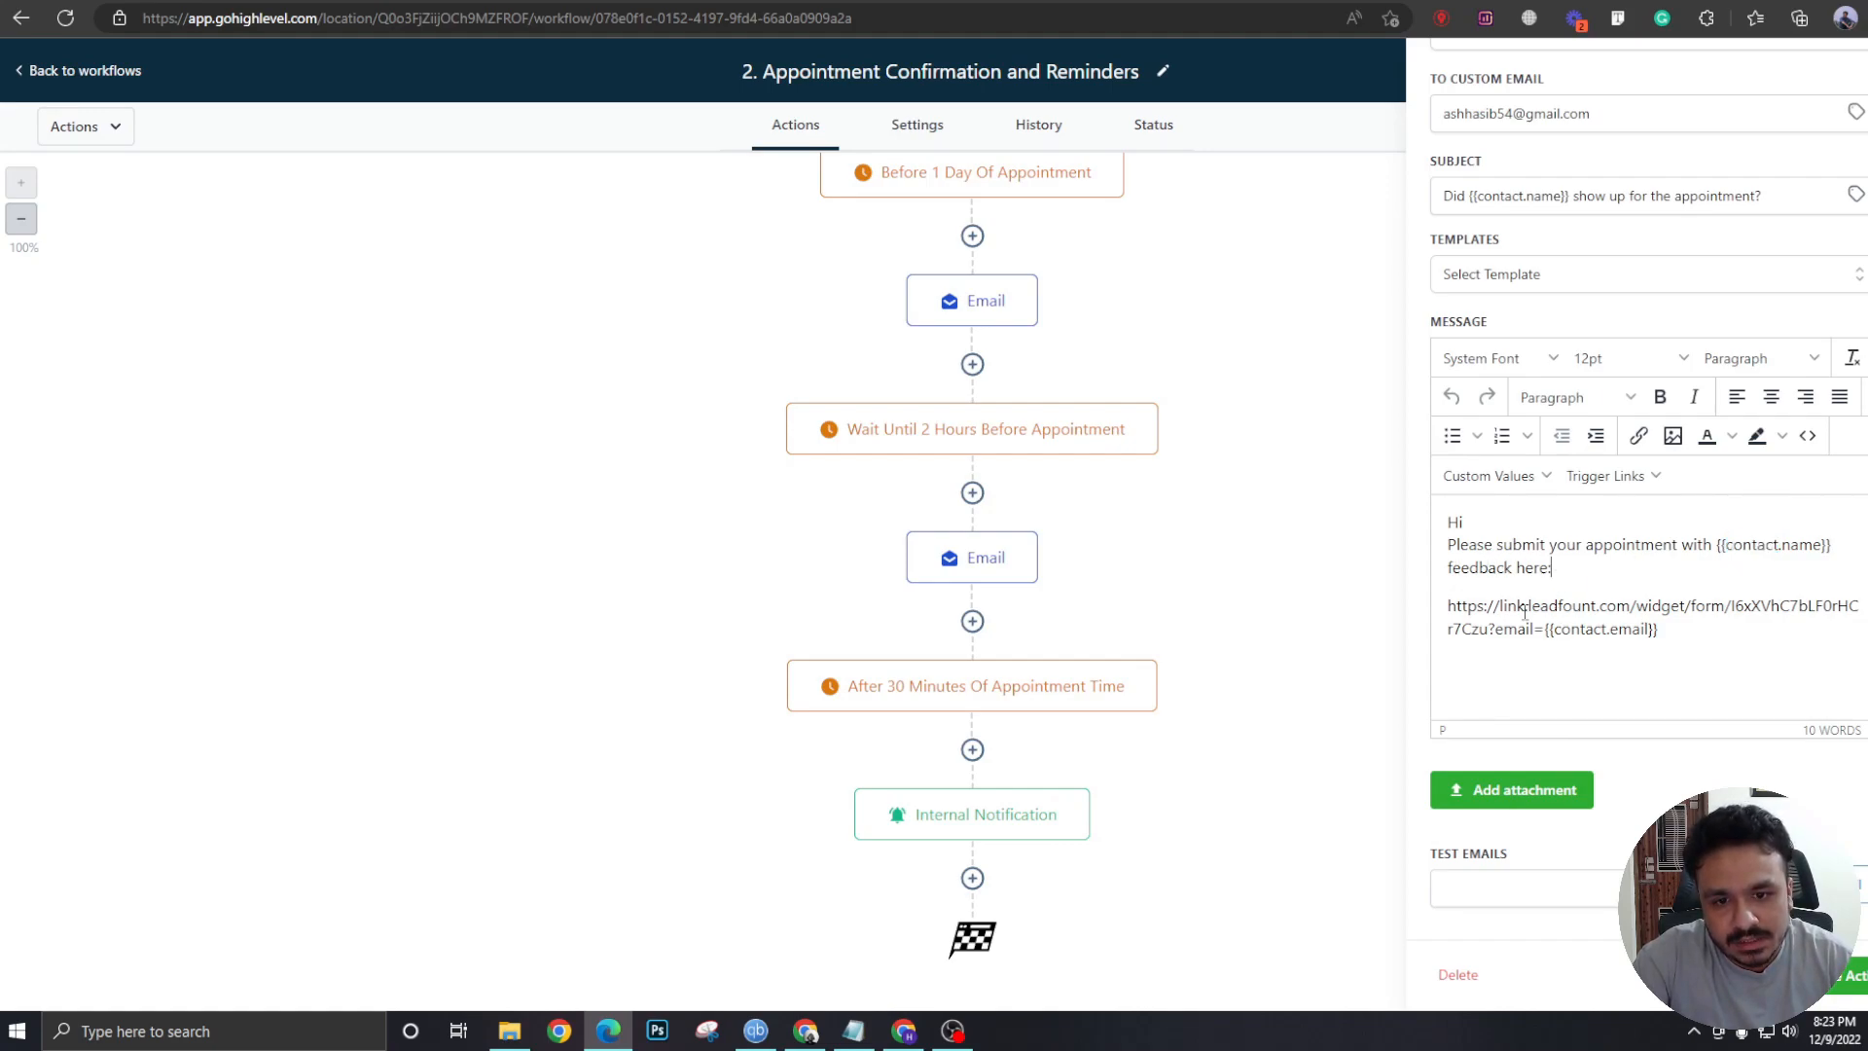
mouse_move(1447, 605)
left_mouse_down()
mouse_move(1493, 627)
mouse_move(1675, 634)
left_mouse_up()
left_click(1488, 630)
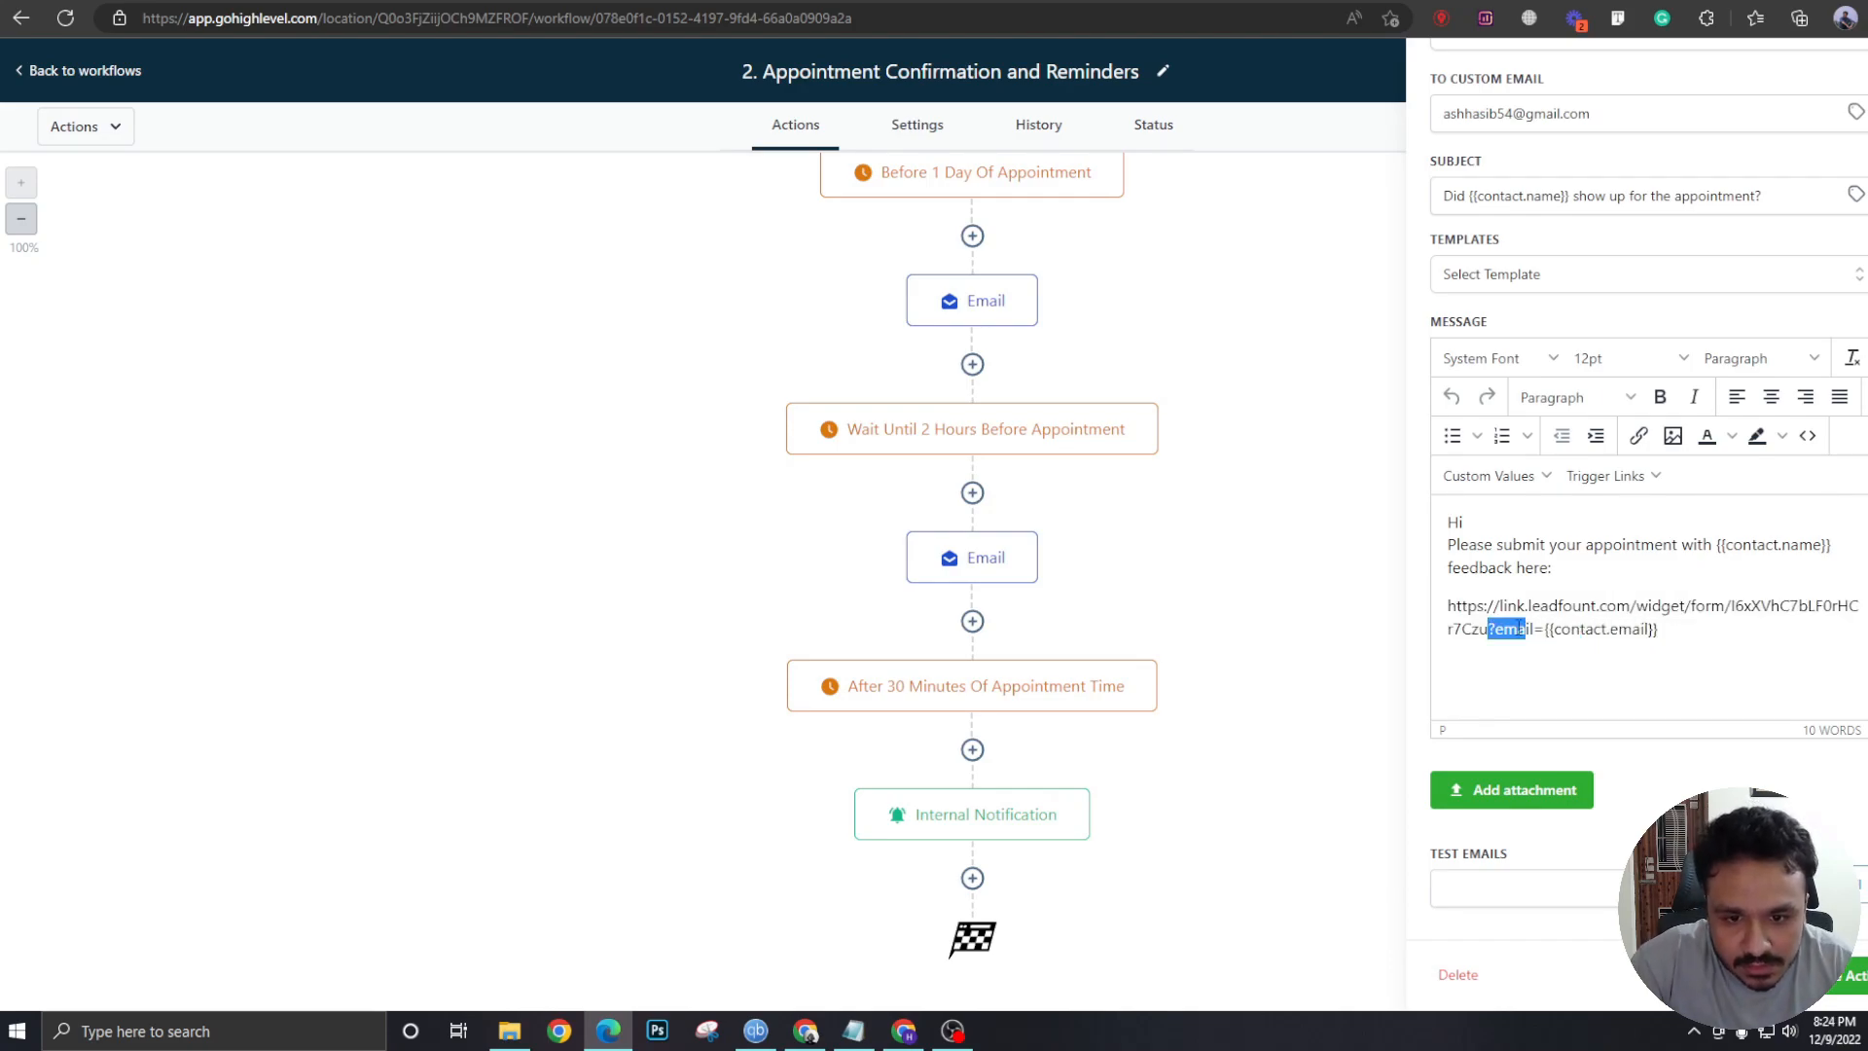
left_click_drag(1495, 627, 1533, 630)
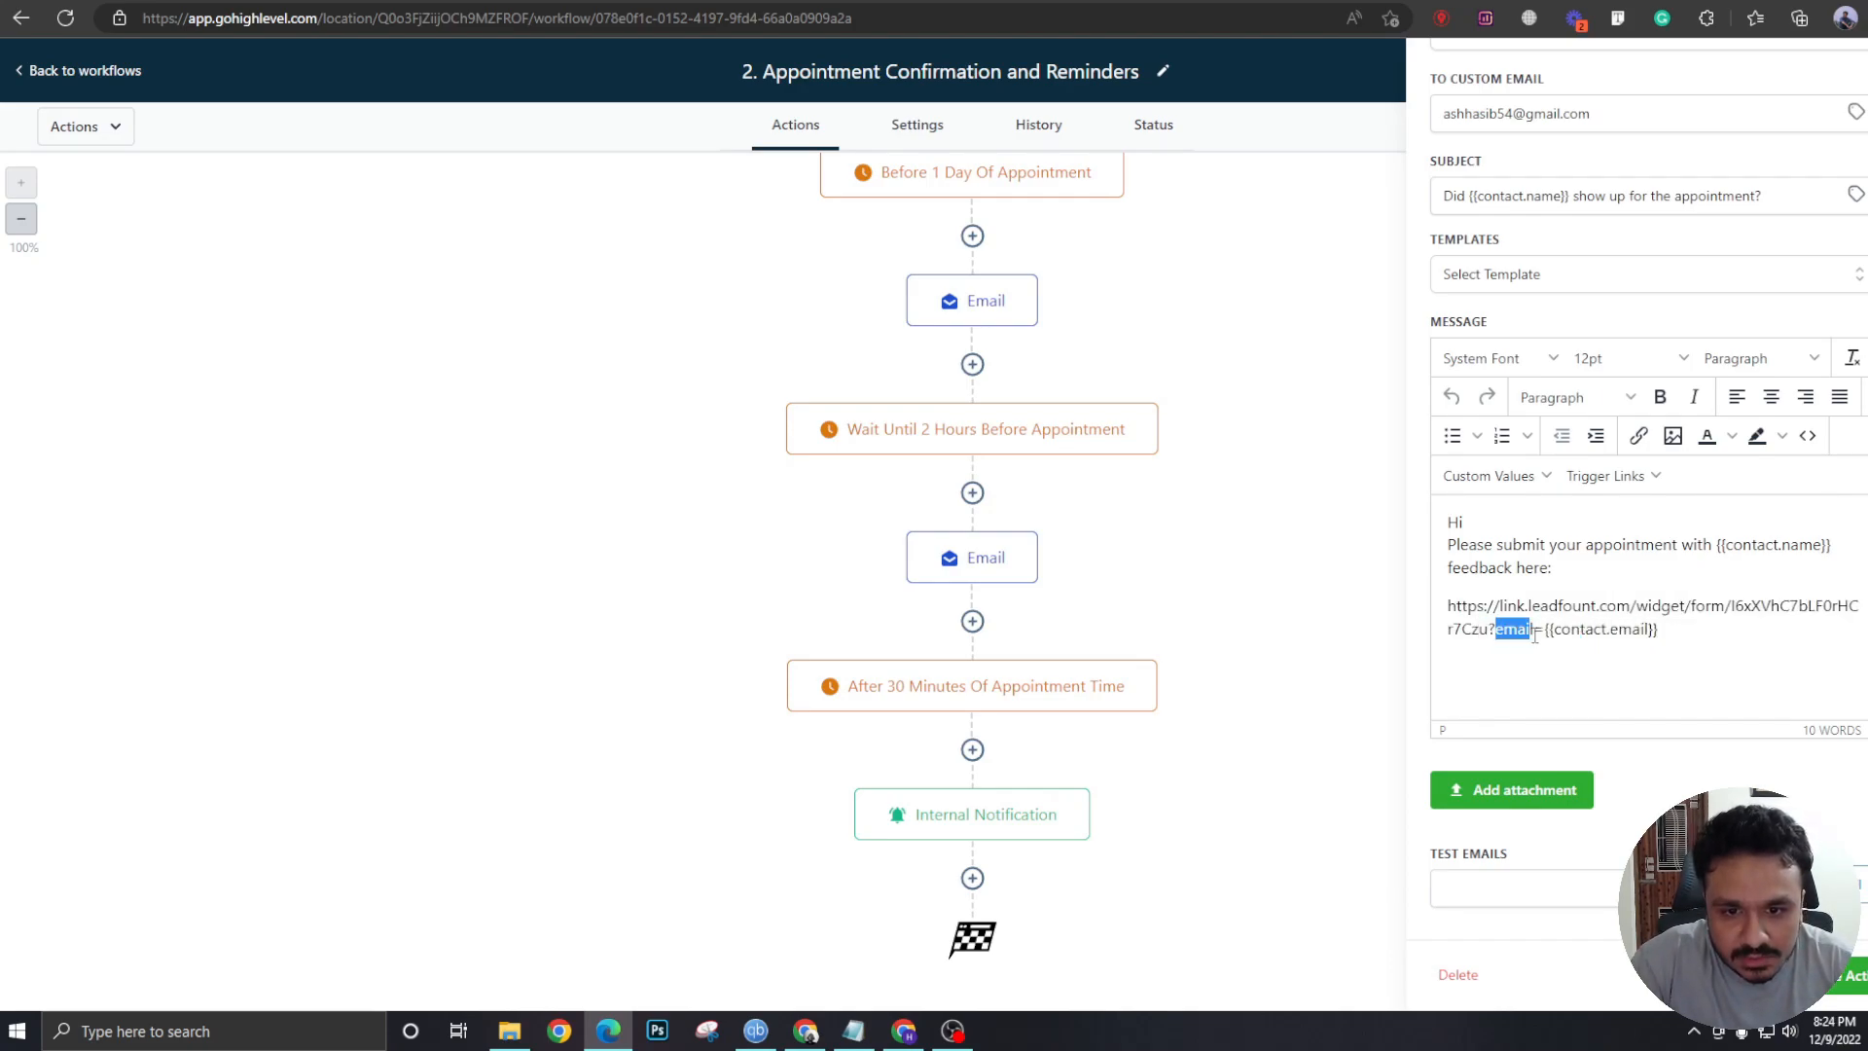
left_click(1533, 631)
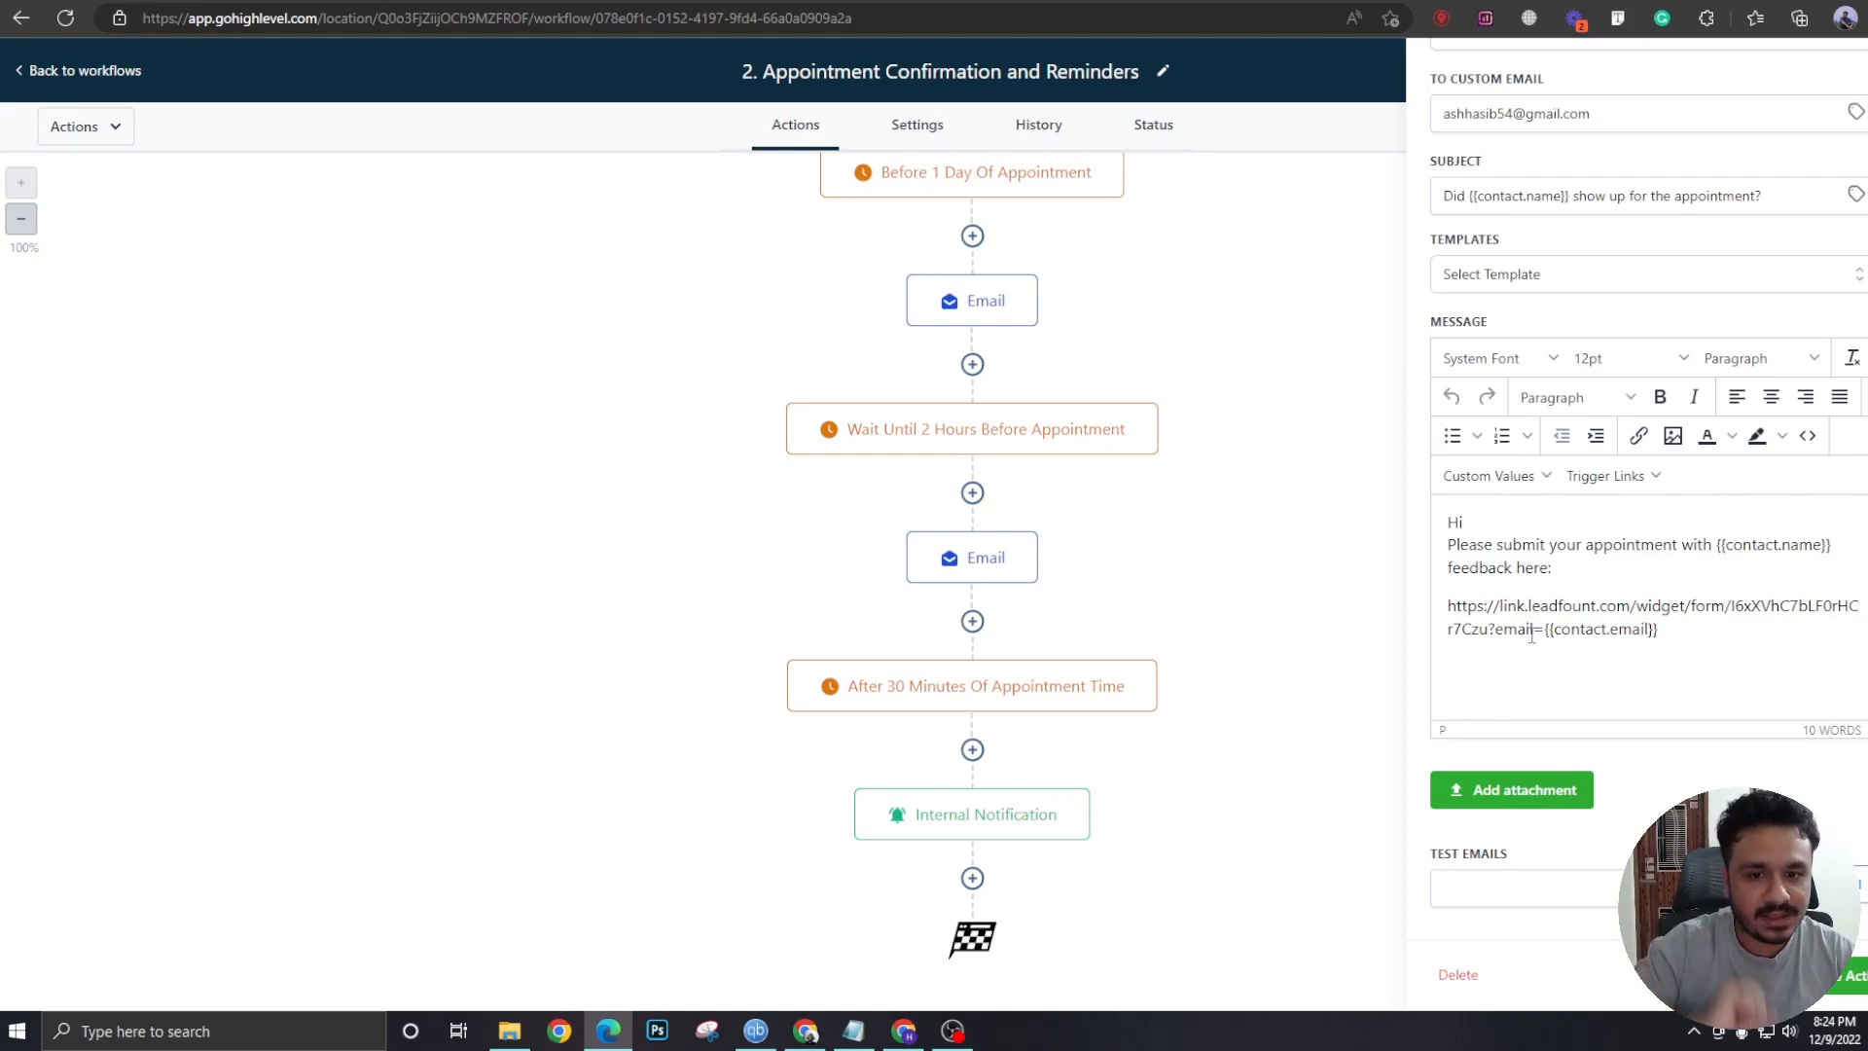
double_click(1520, 632)
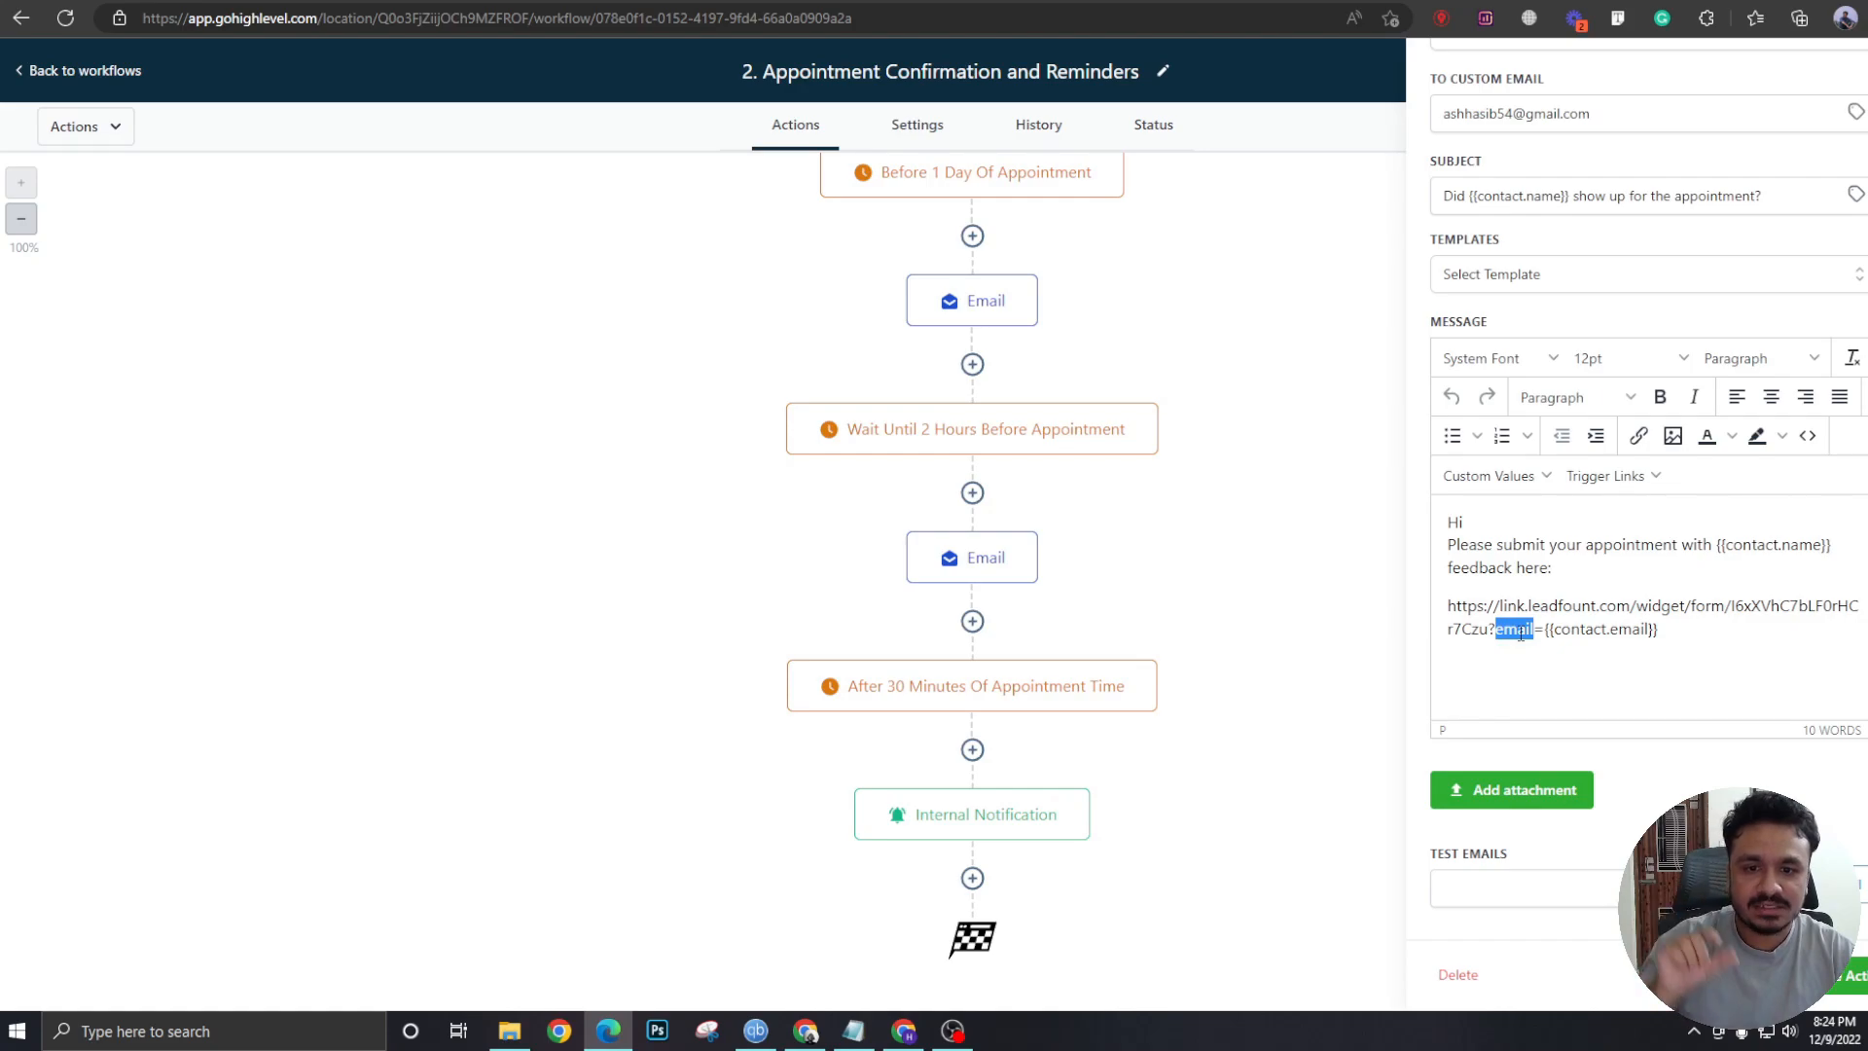
left_click(1512, 629)
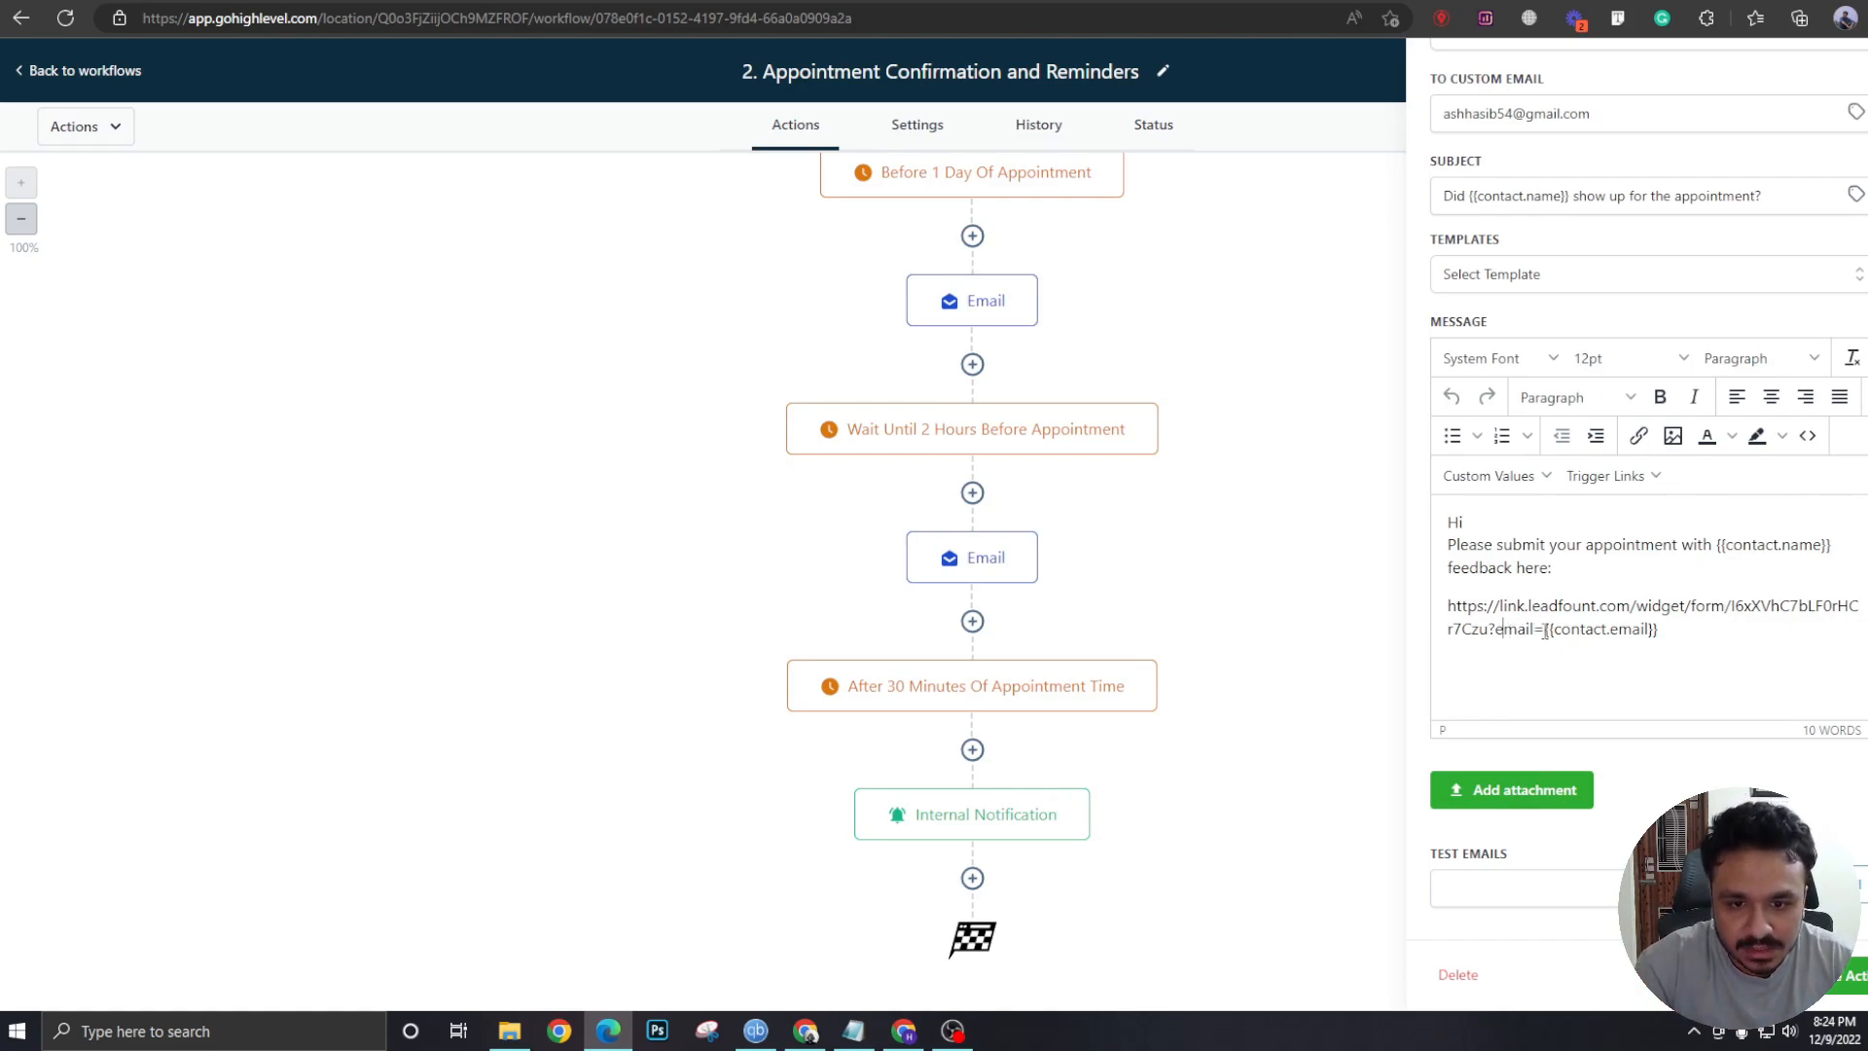
mouse_move(1546, 629)
left_mouse_down()
mouse_move(1677, 629)
mouse_move(1557, 634)
left_mouse_up()
left_click(1677, 629)
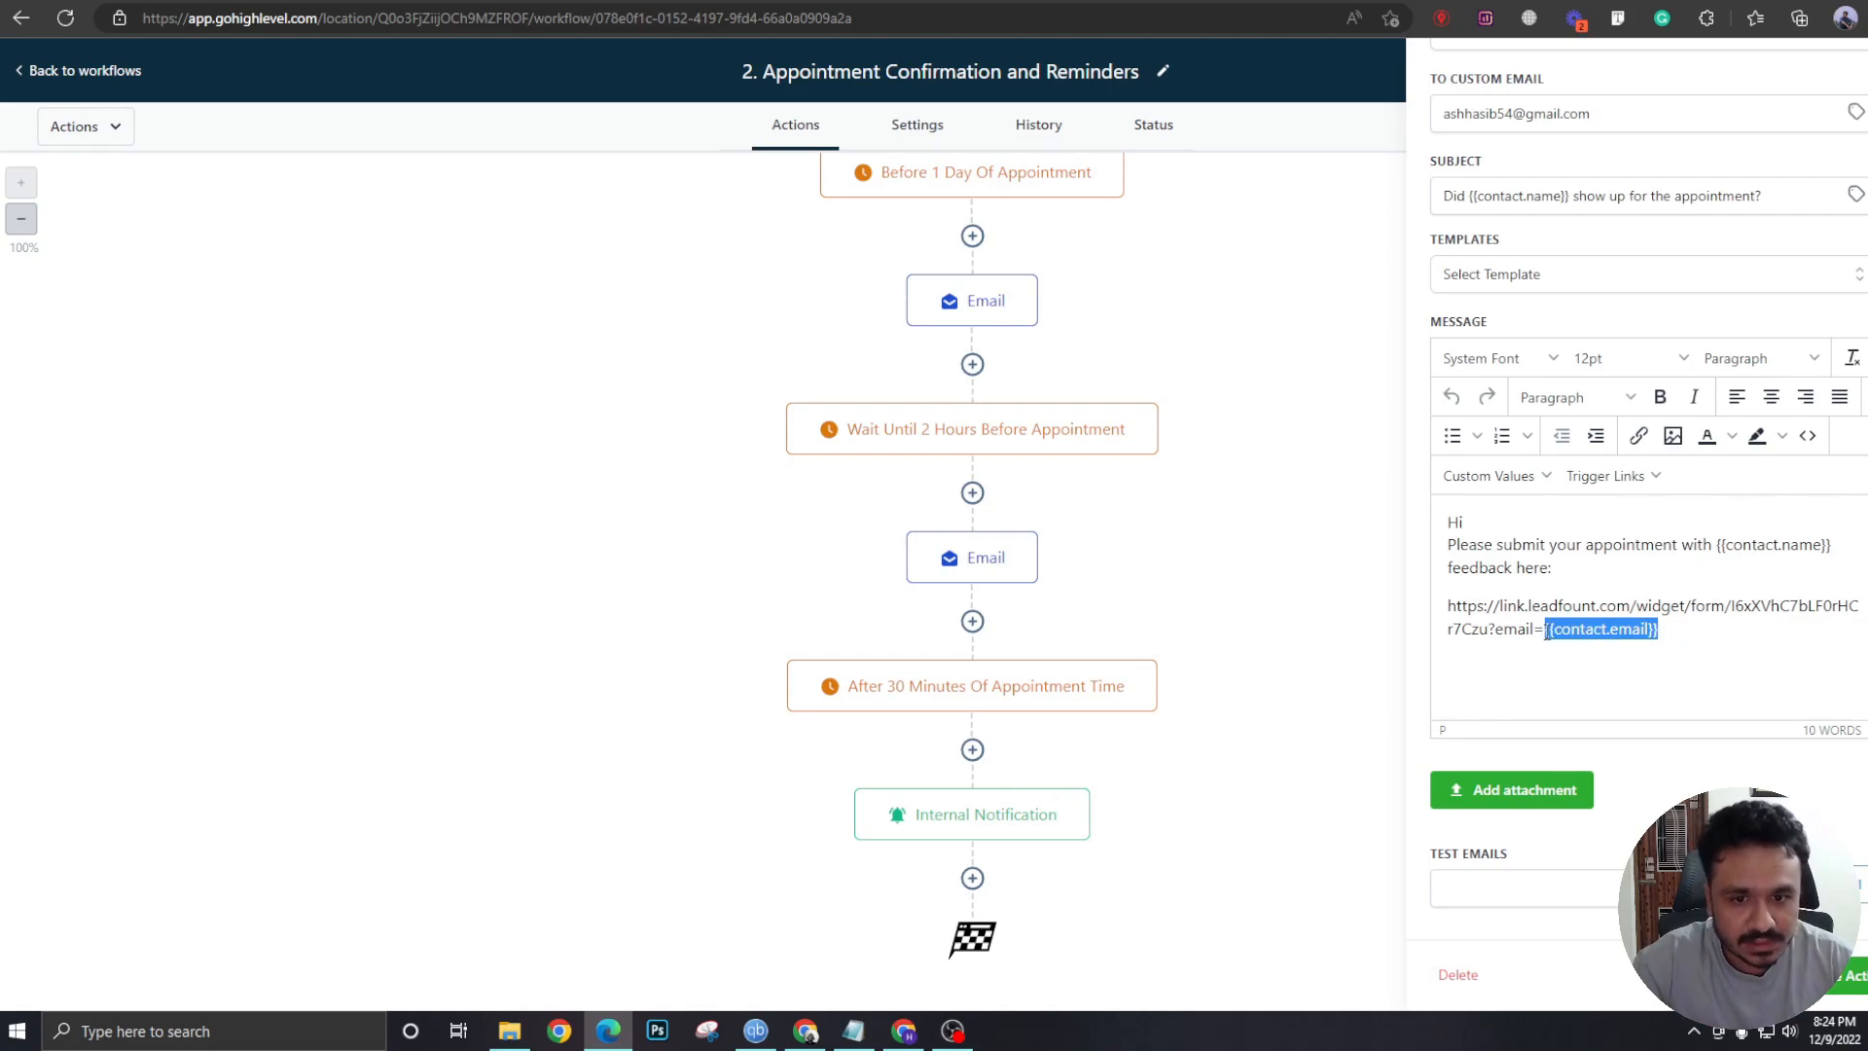
left_click(1538, 627)
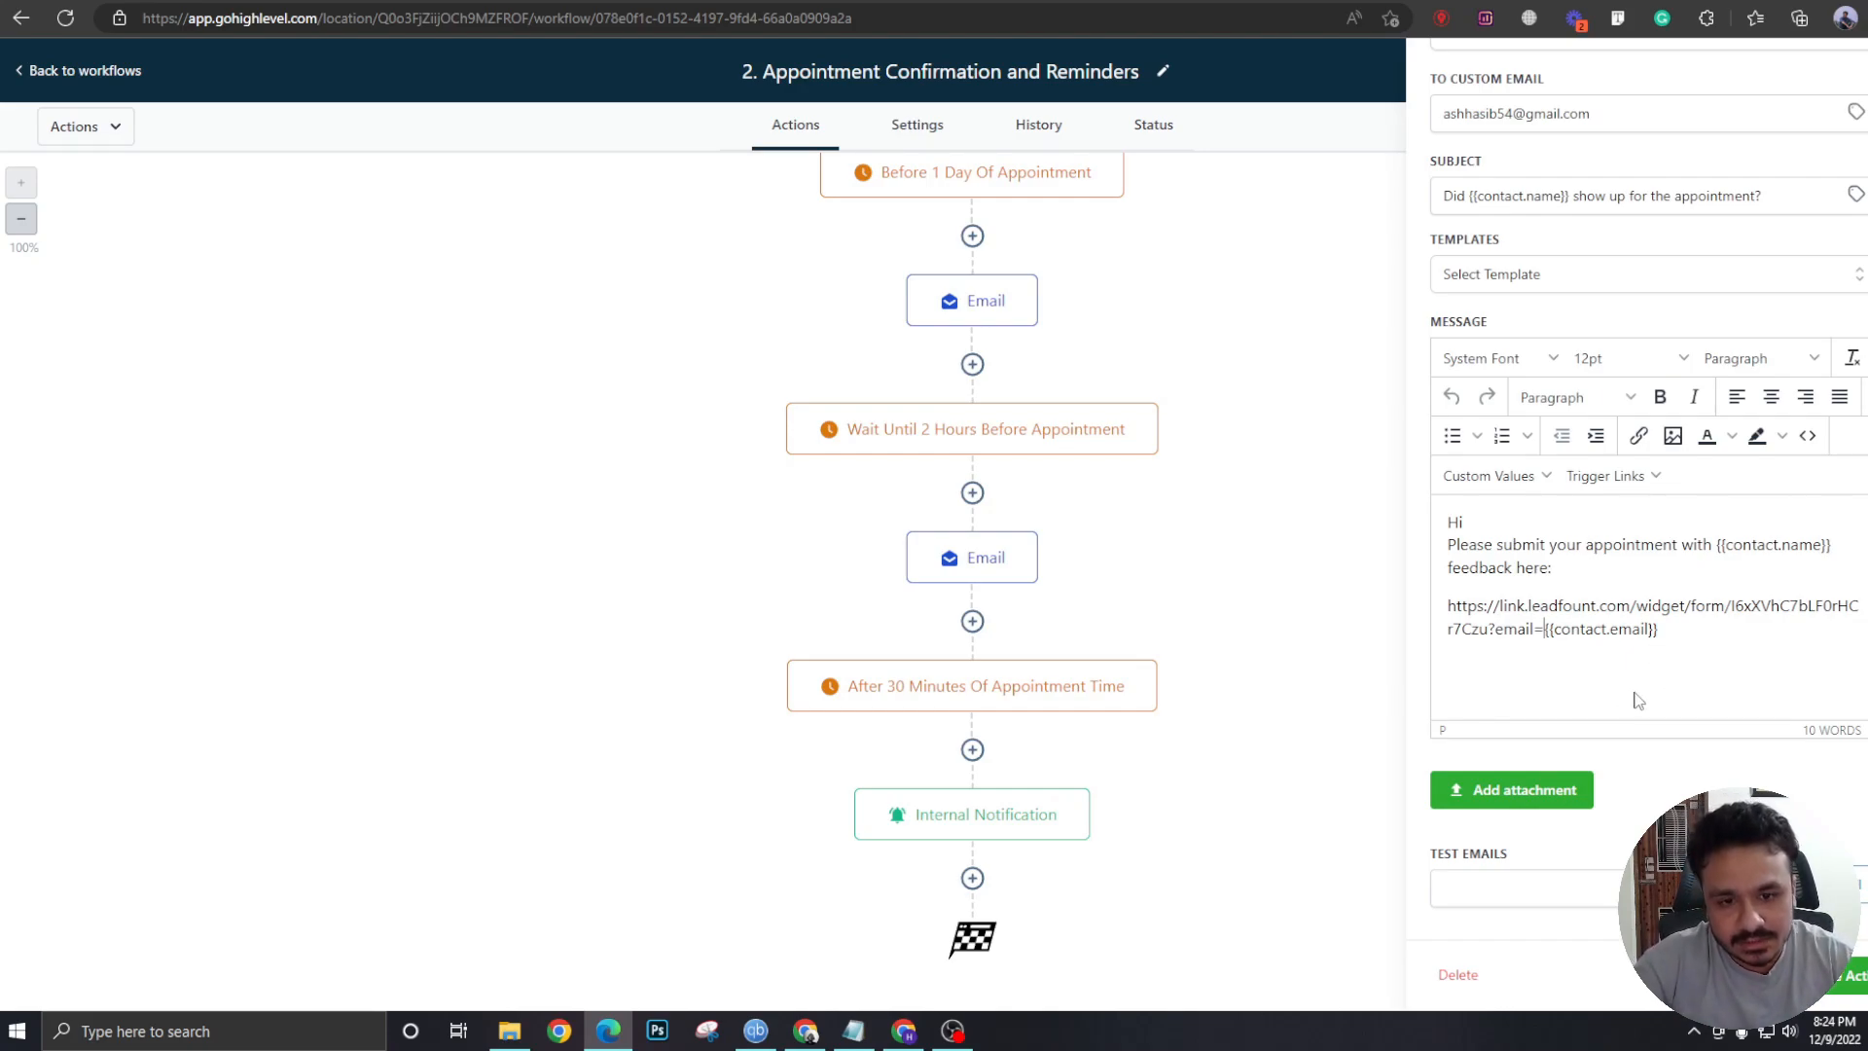
- Close the email step, save the workflow, and go back to the workflows list
left_click(1850, 975)
left_click(1842, 70)
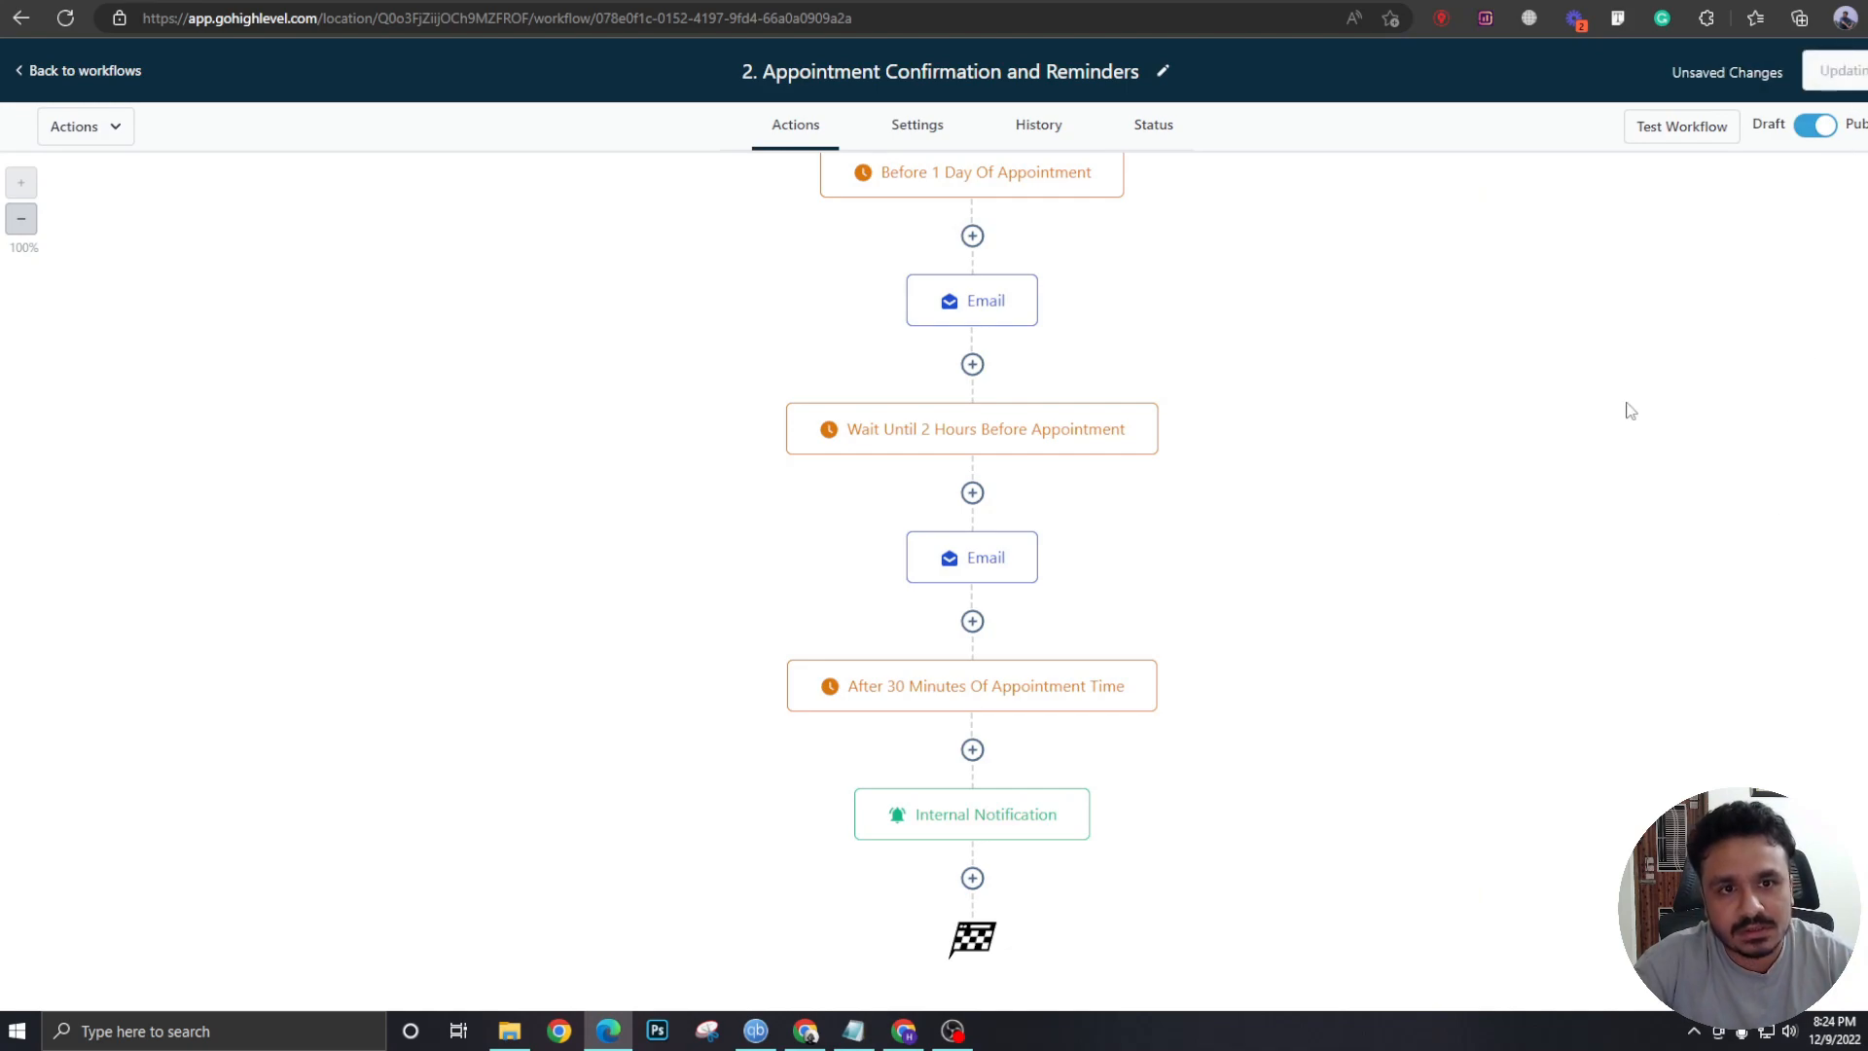
left_click(69, 71)
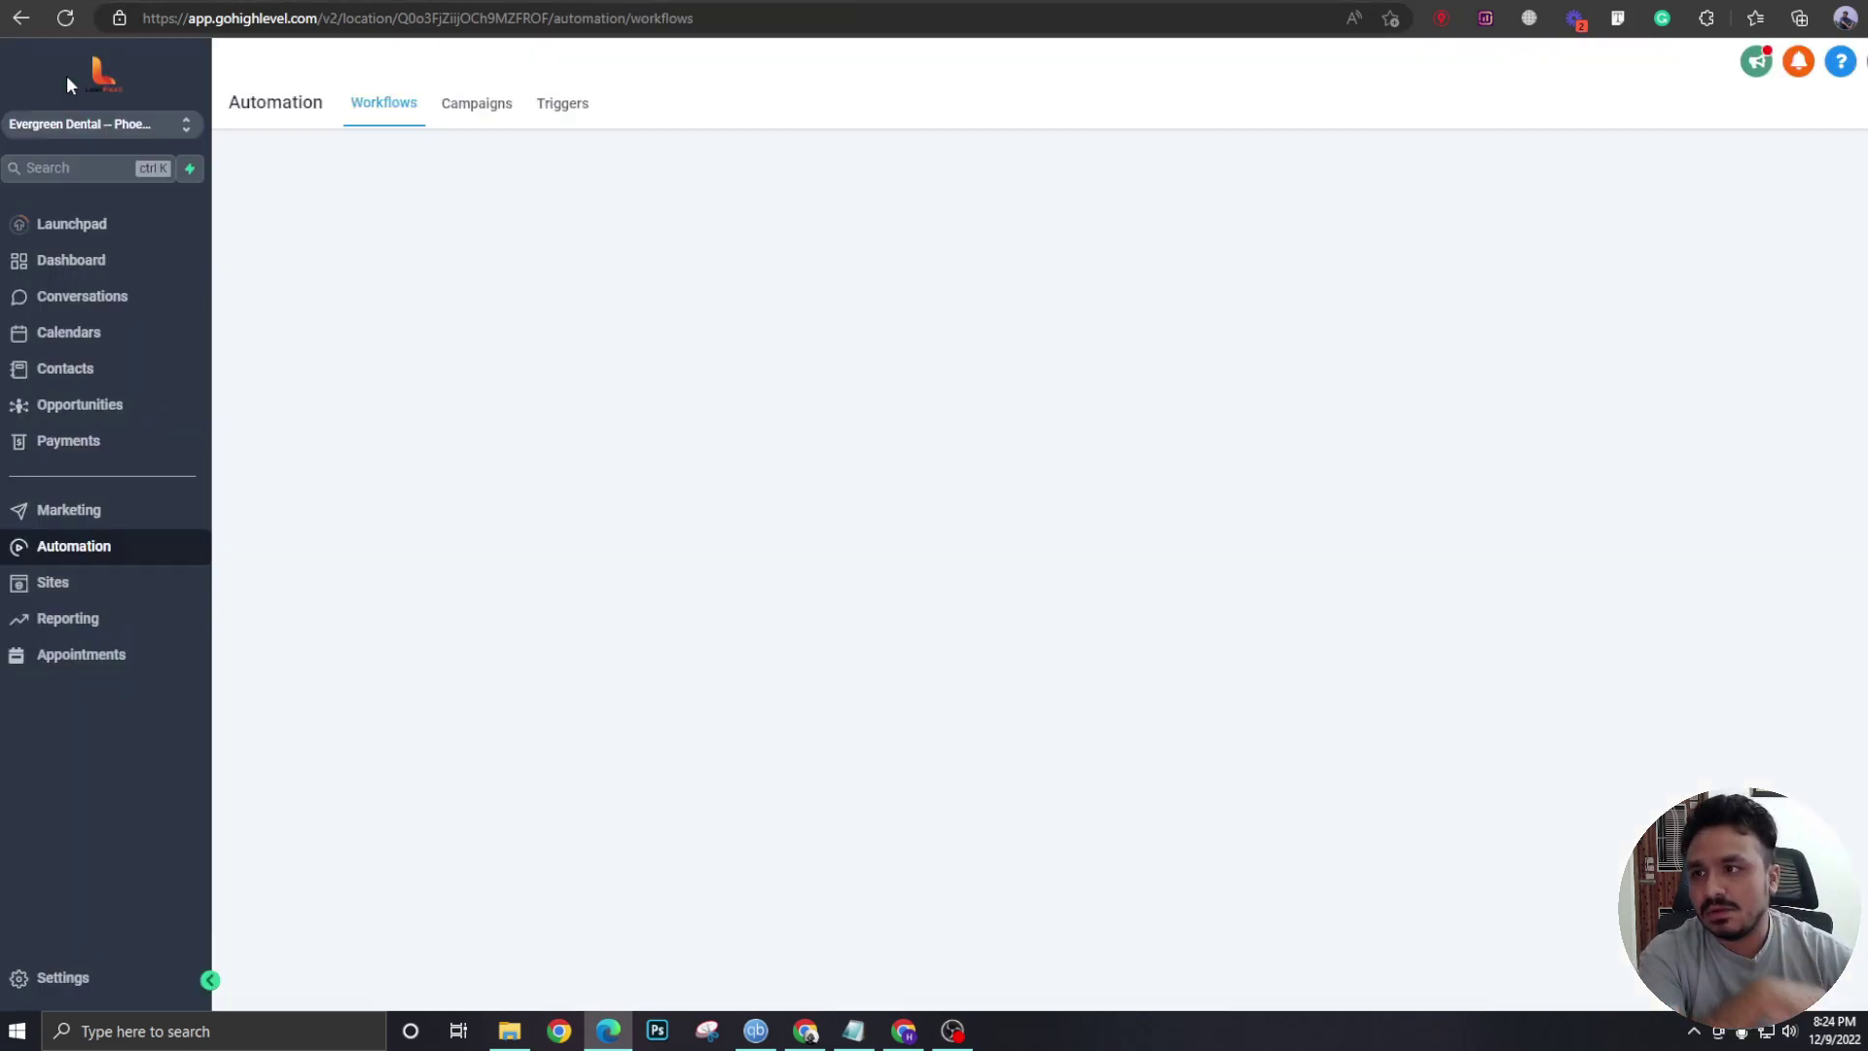
- Book a test dental appointment for Andy Jones on Dec 14 at 11:00 PM
left_click(48, 982)
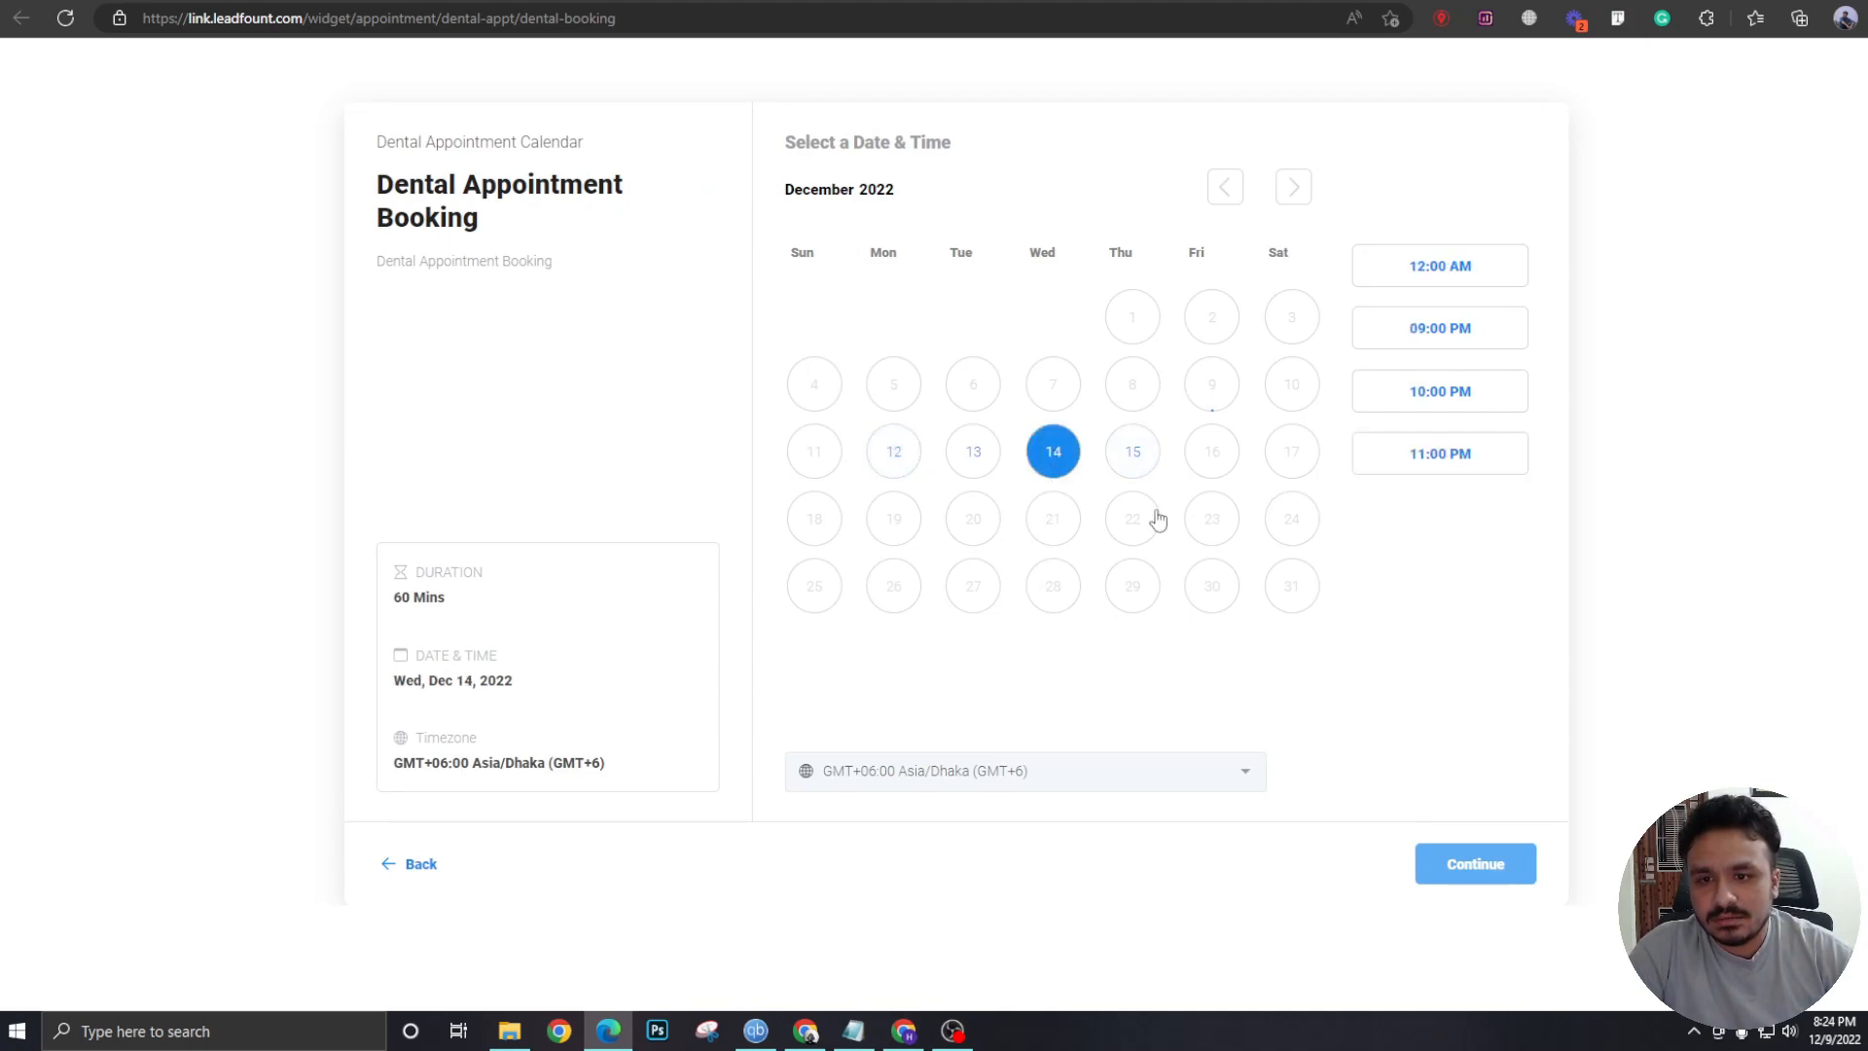
left_click(1441, 454)
left_click(1465, 871)
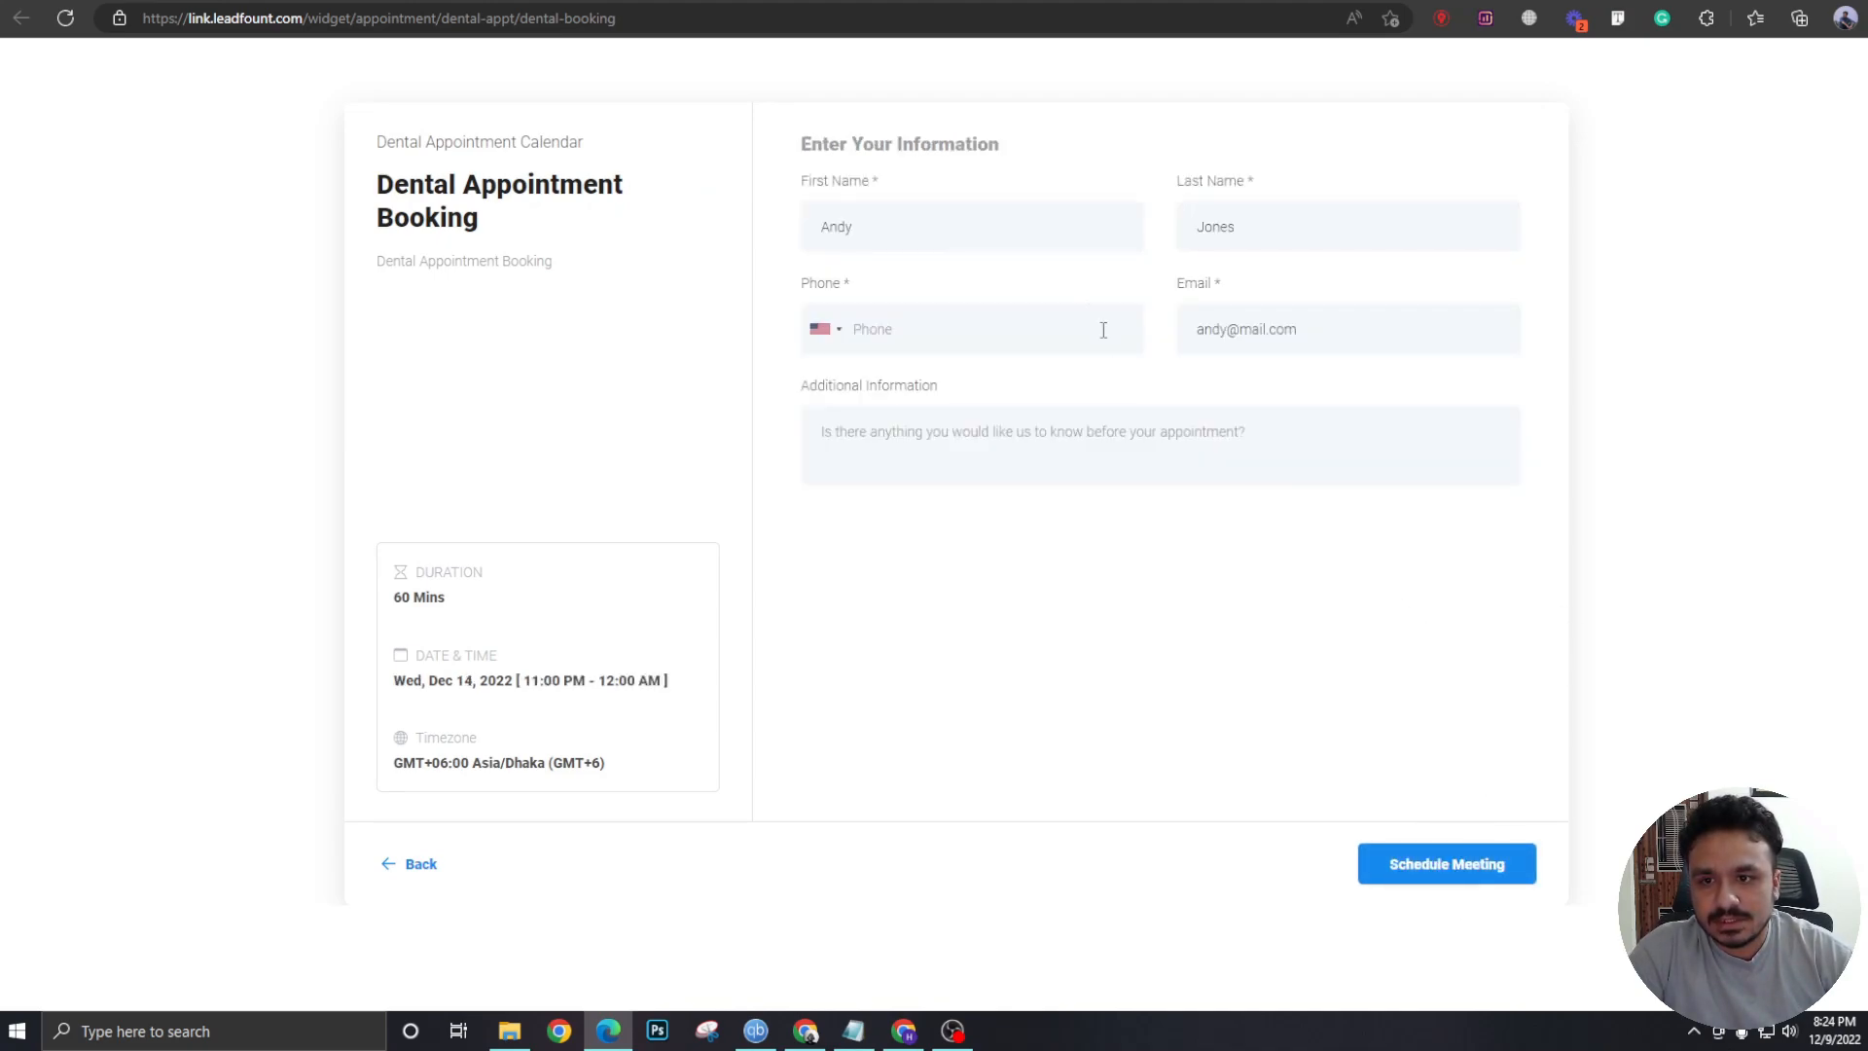
left_click(1474, 868)
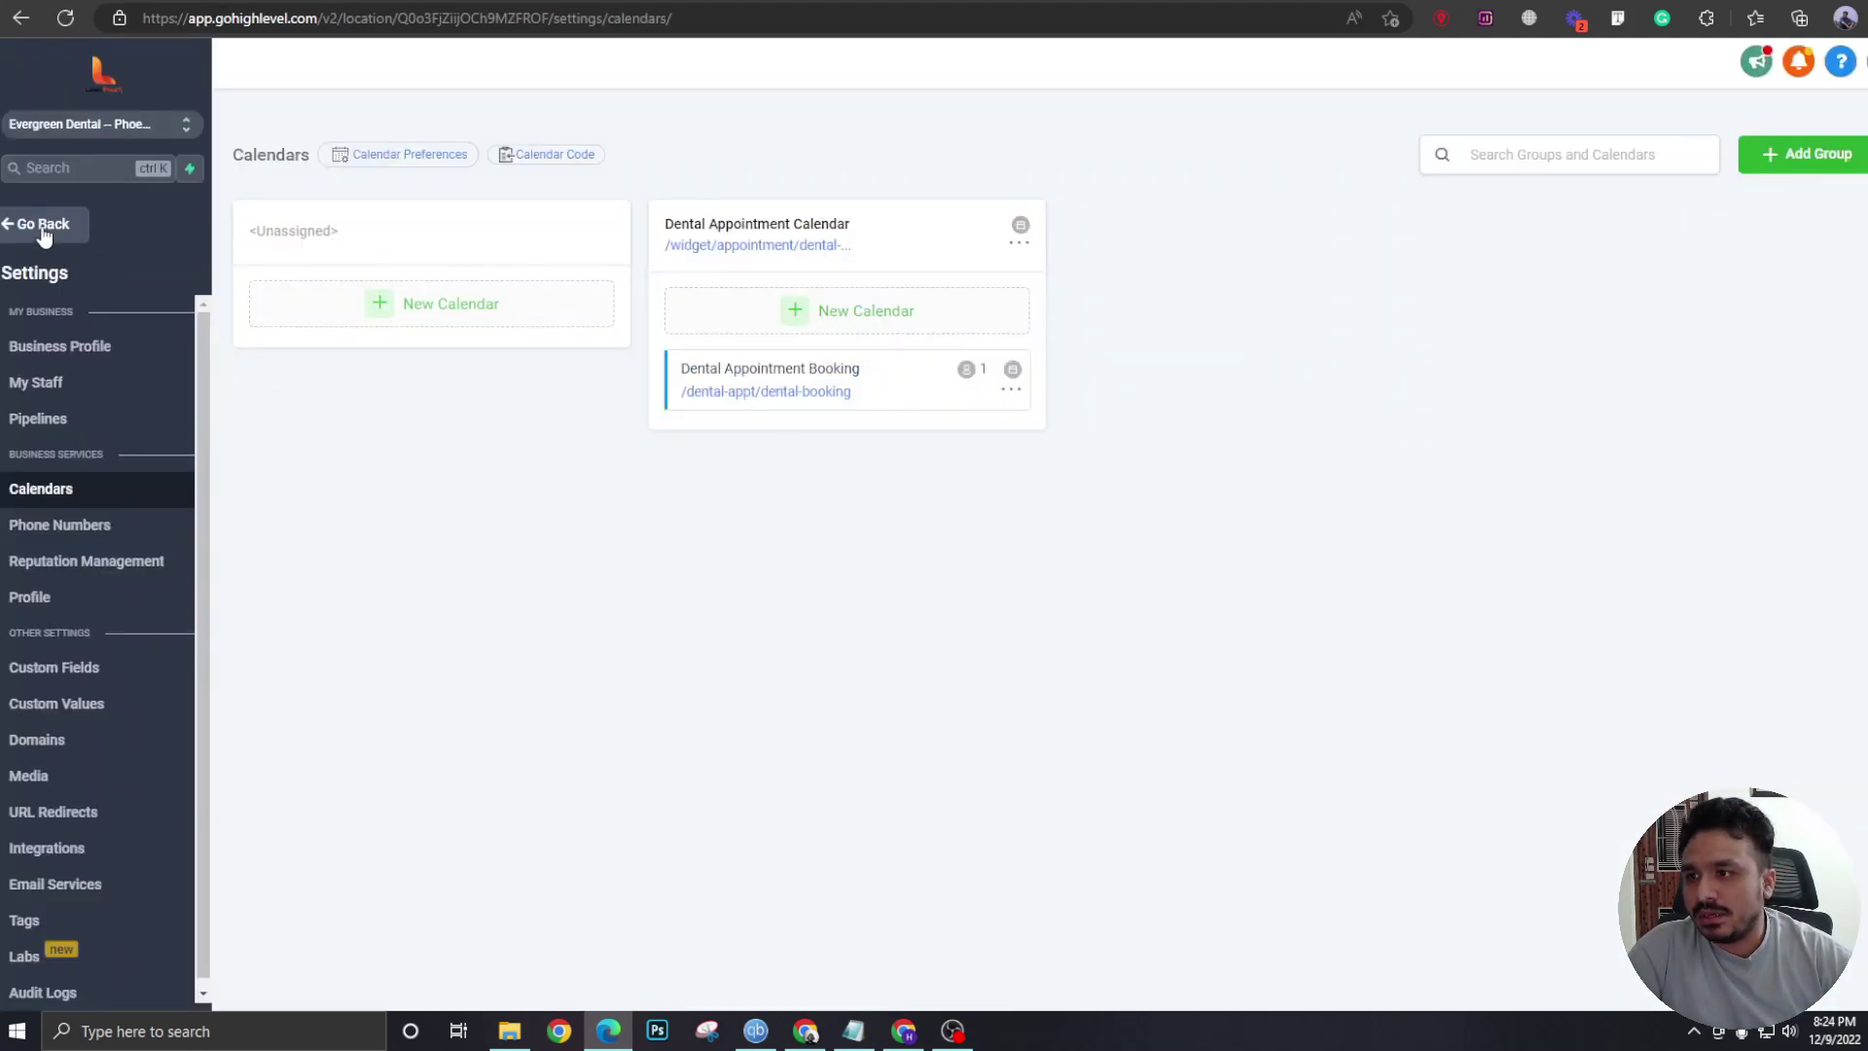
left_click(44, 224)
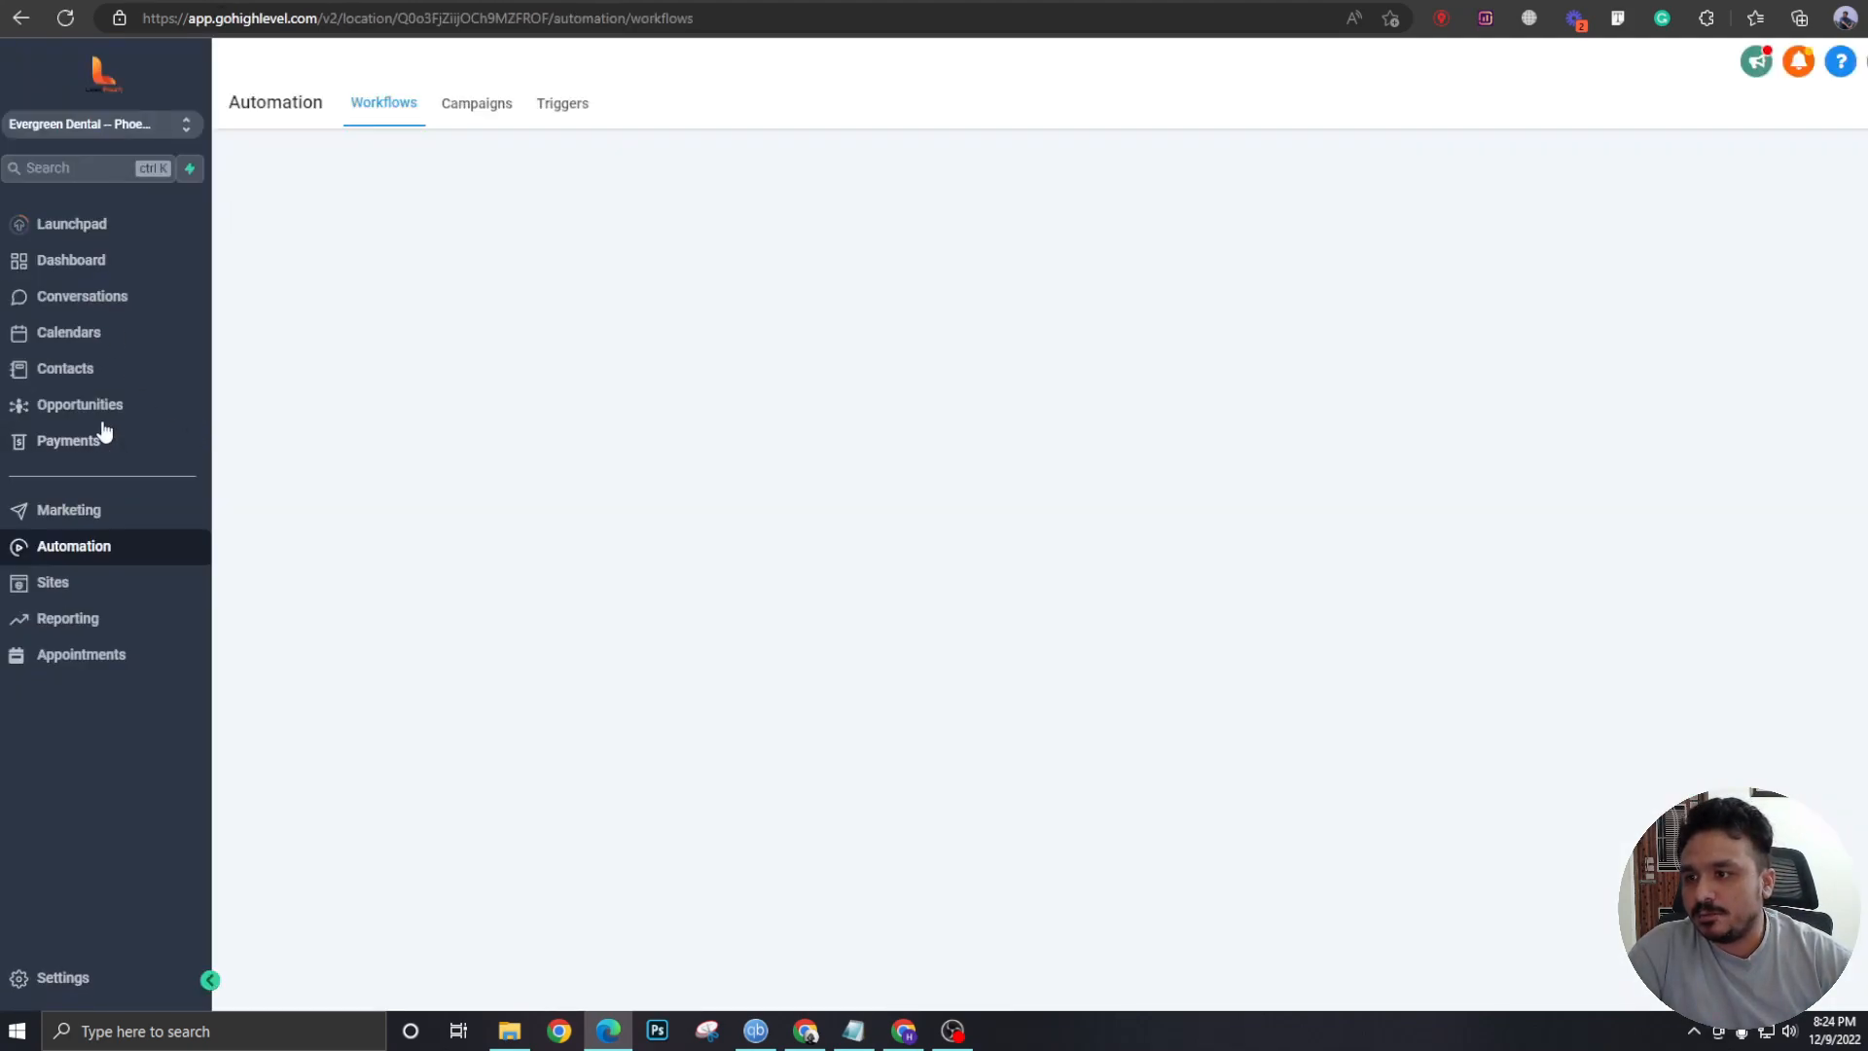
left_click(78, 405)
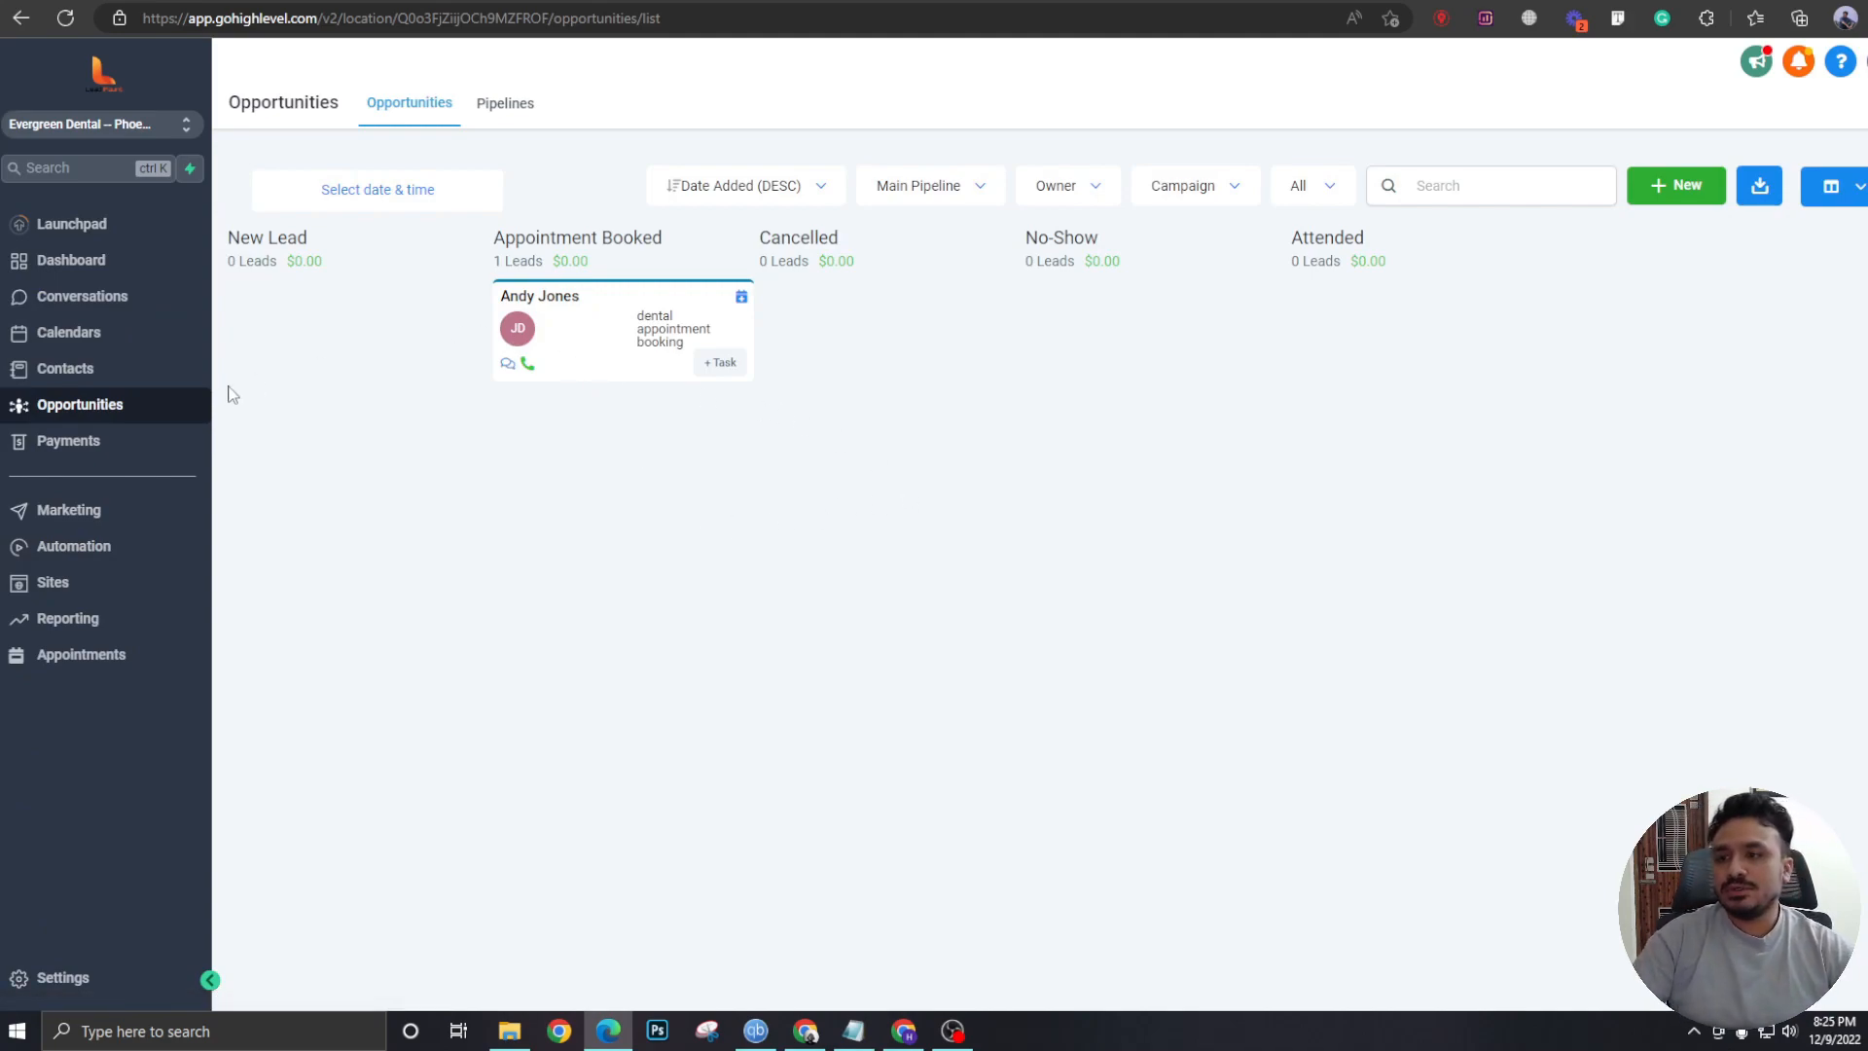
left_click(64, 549)
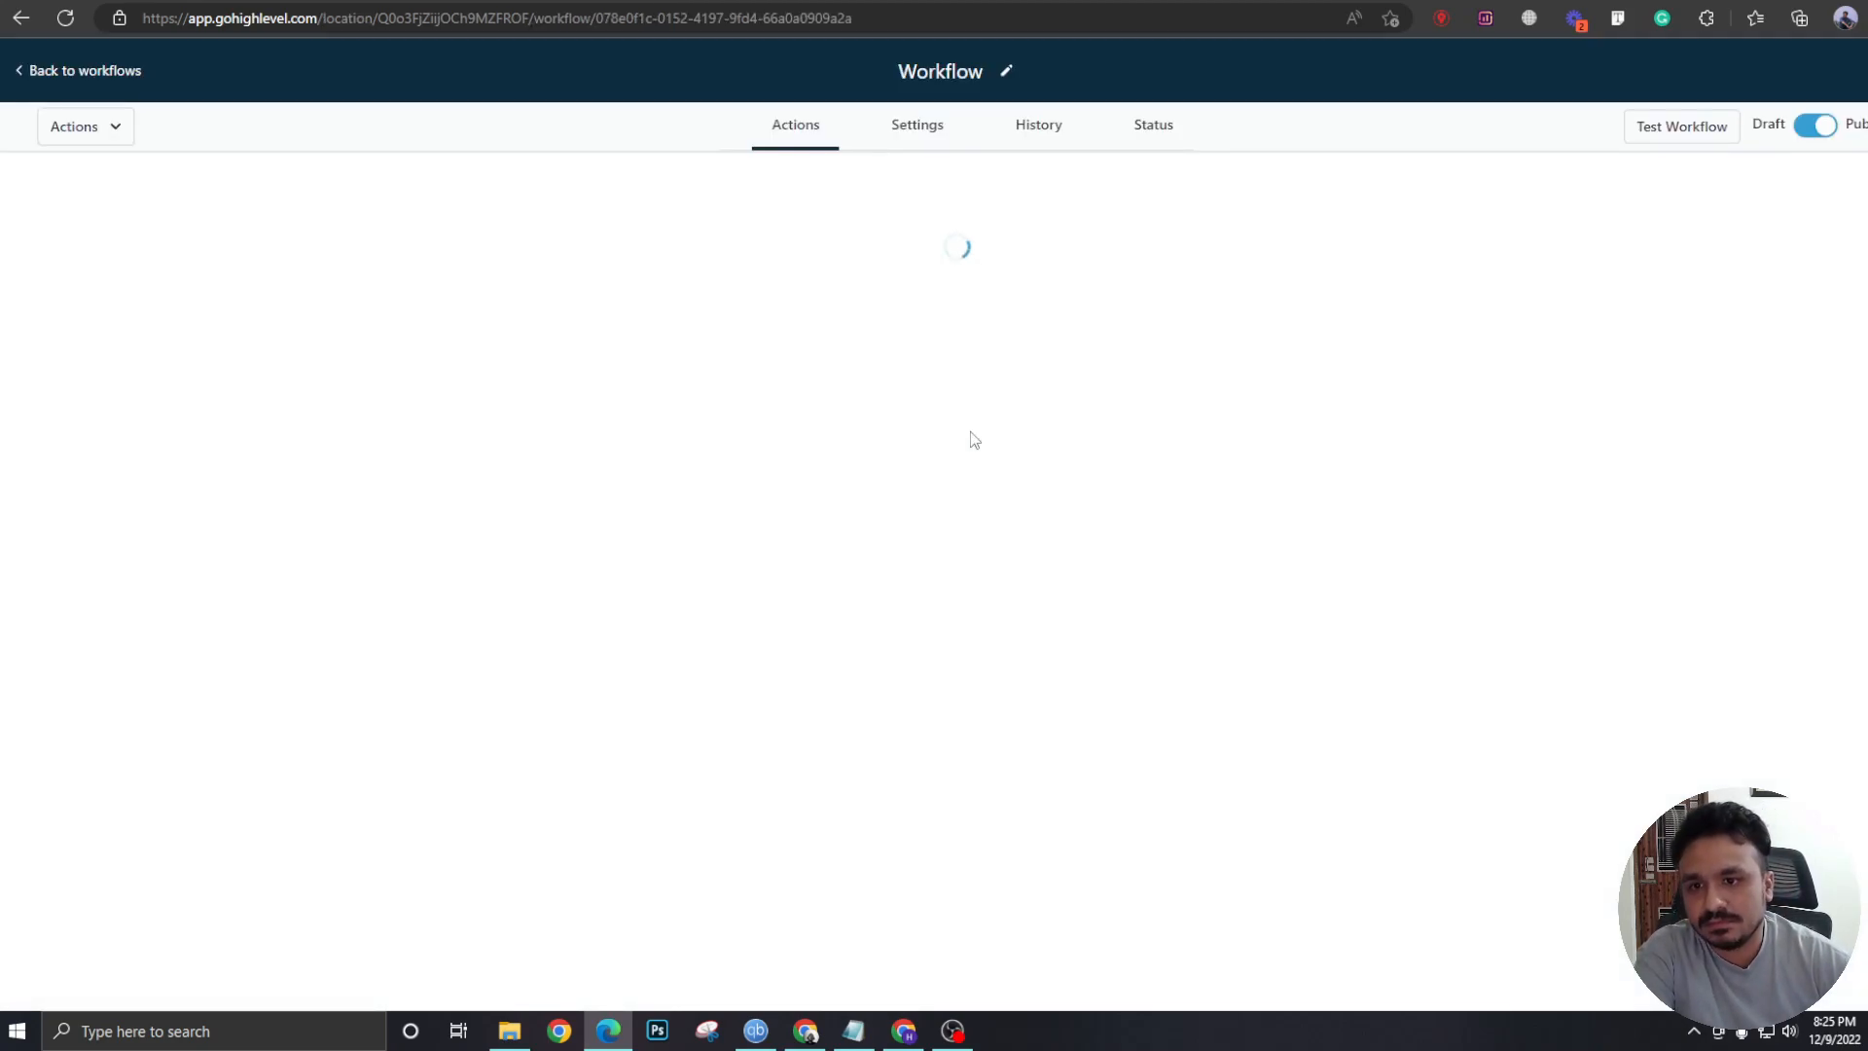
scroll(963, 483, "down", 5)
scroll(935, 541, "down", 5)
scroll(935, 541, "up", 8)
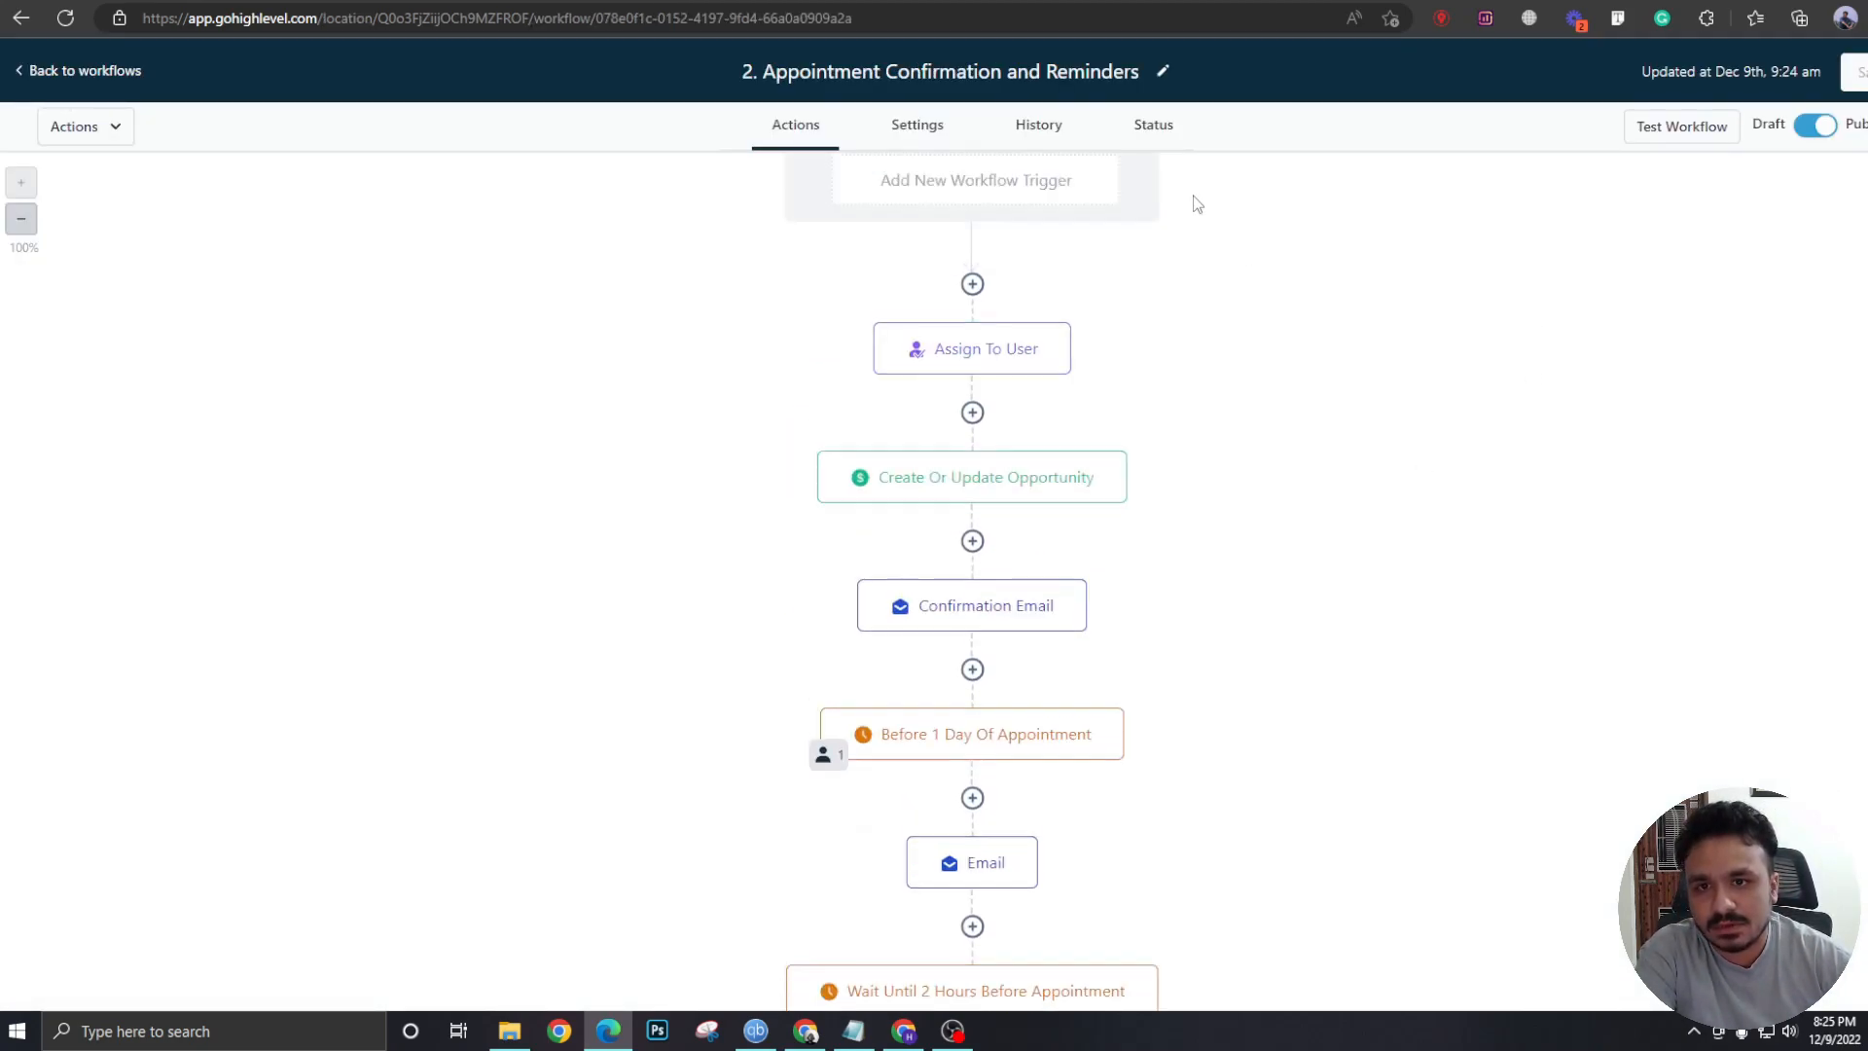
left_click(1153, 124)
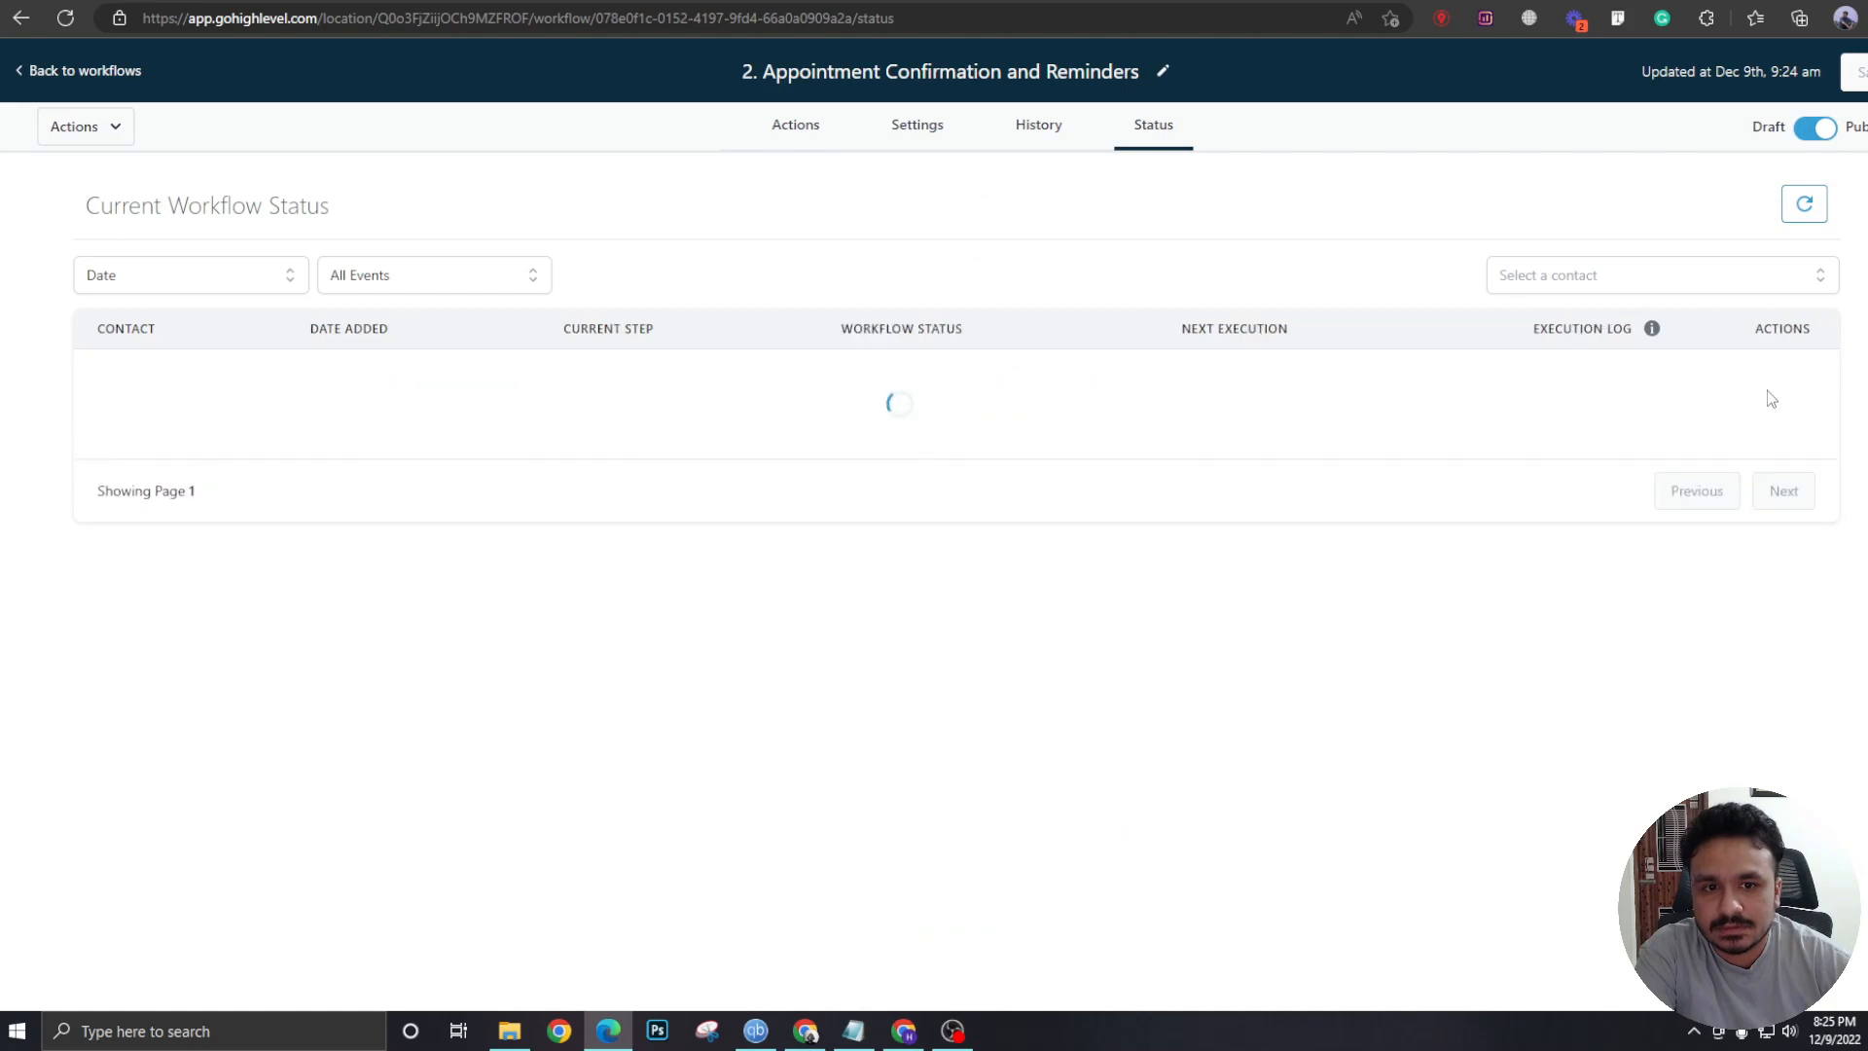
left_click(1767, 387)
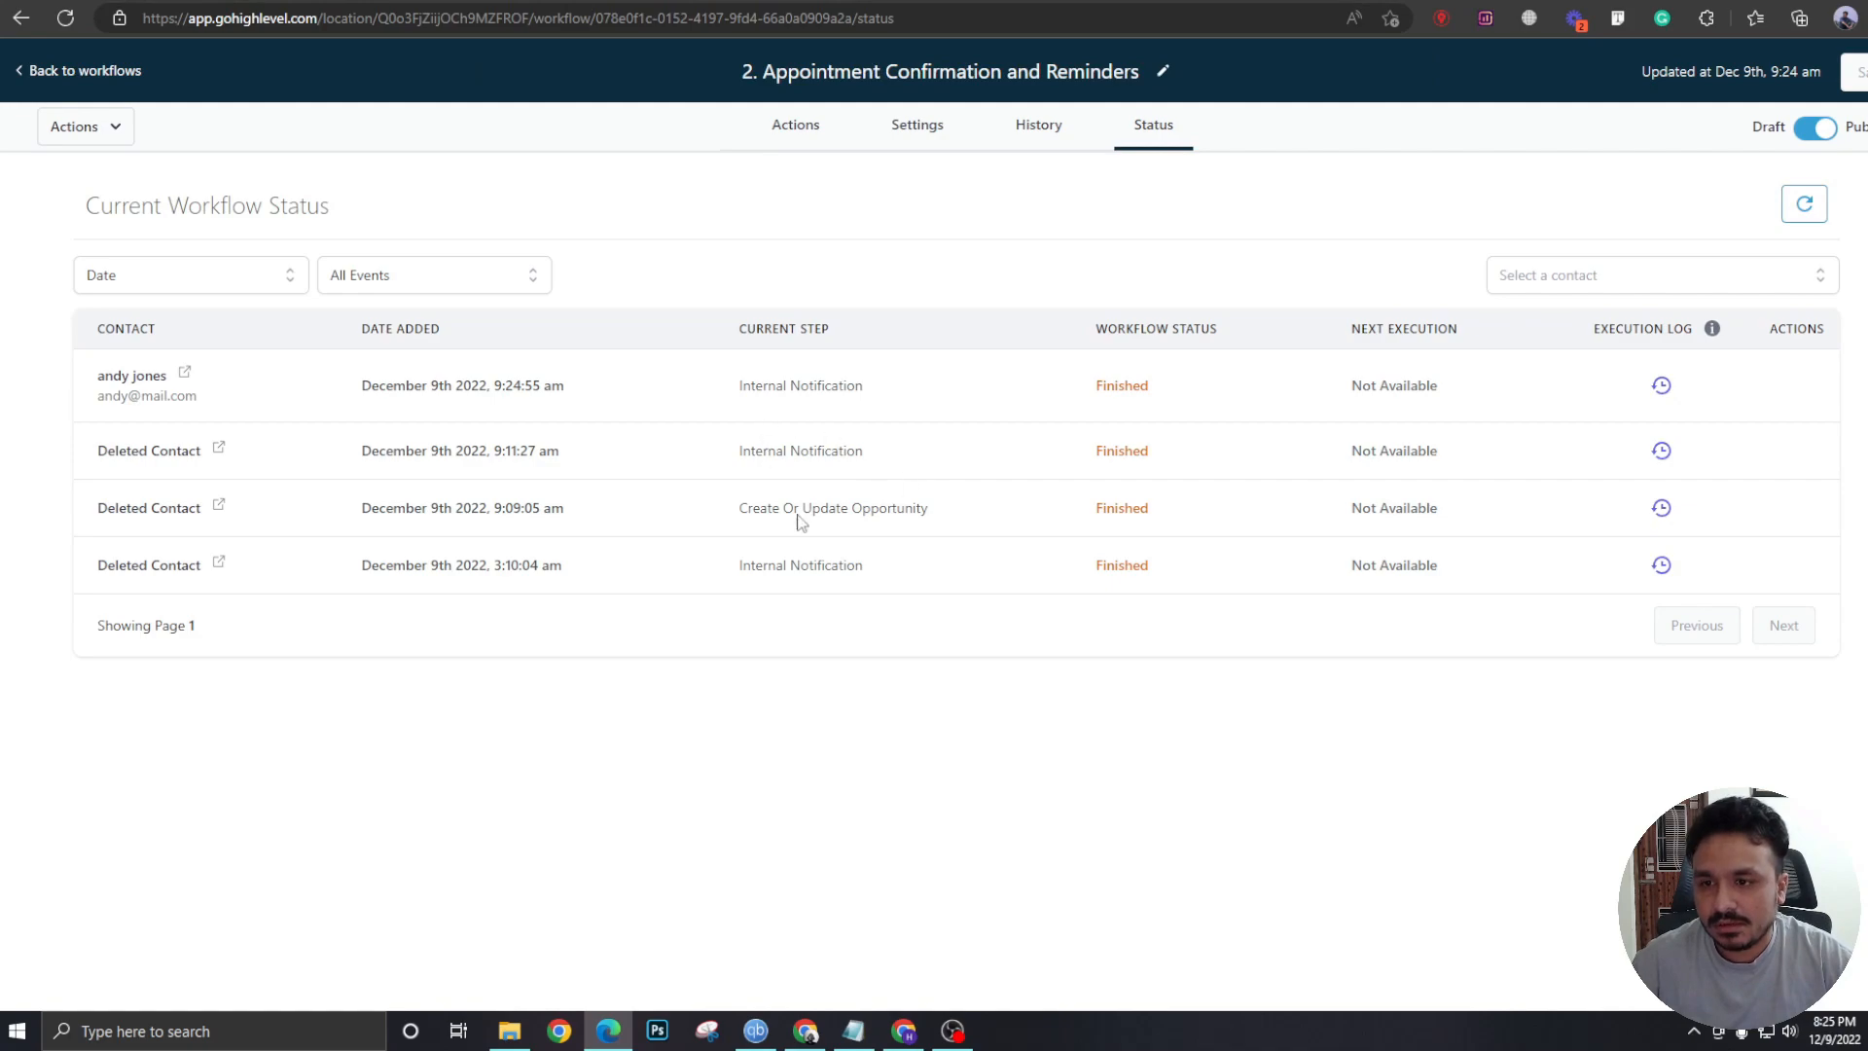
key("ctrl+Tab")
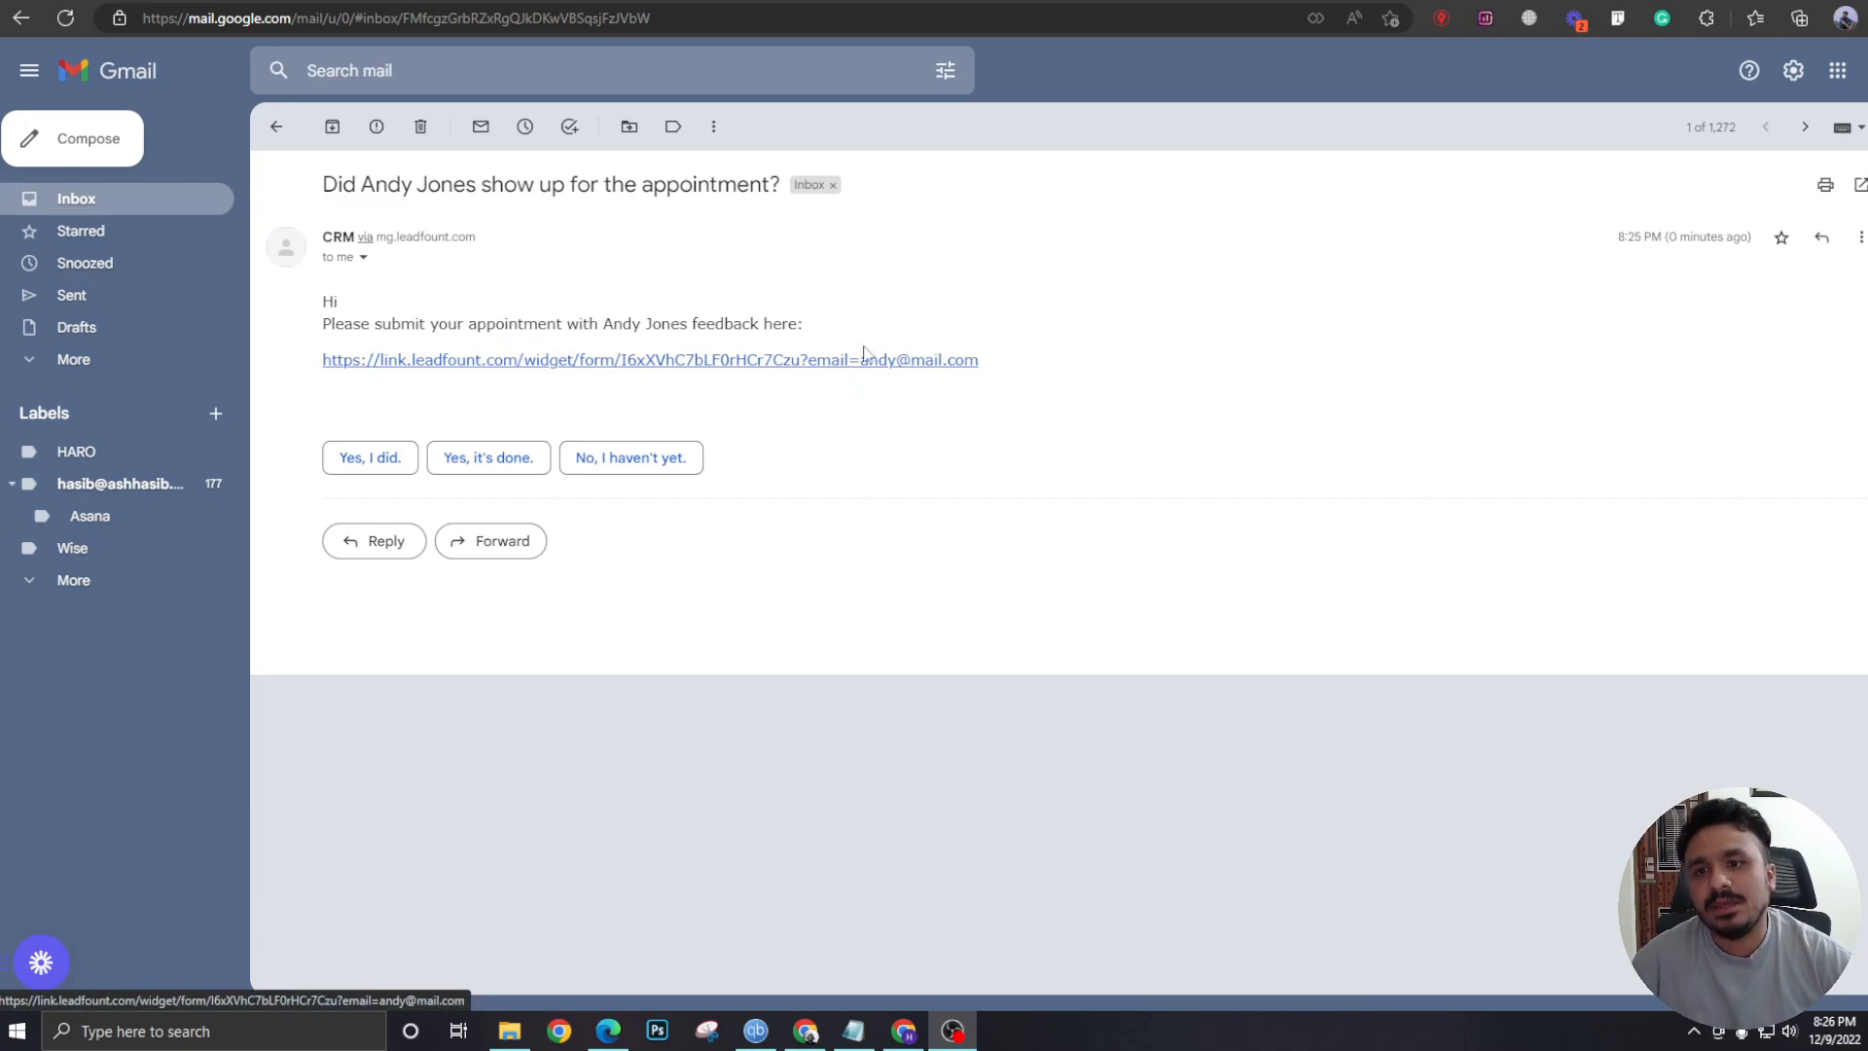
- Submit the emailed feedback form answering No with feedback 'Need to reschedule'
left_click(813, 365)
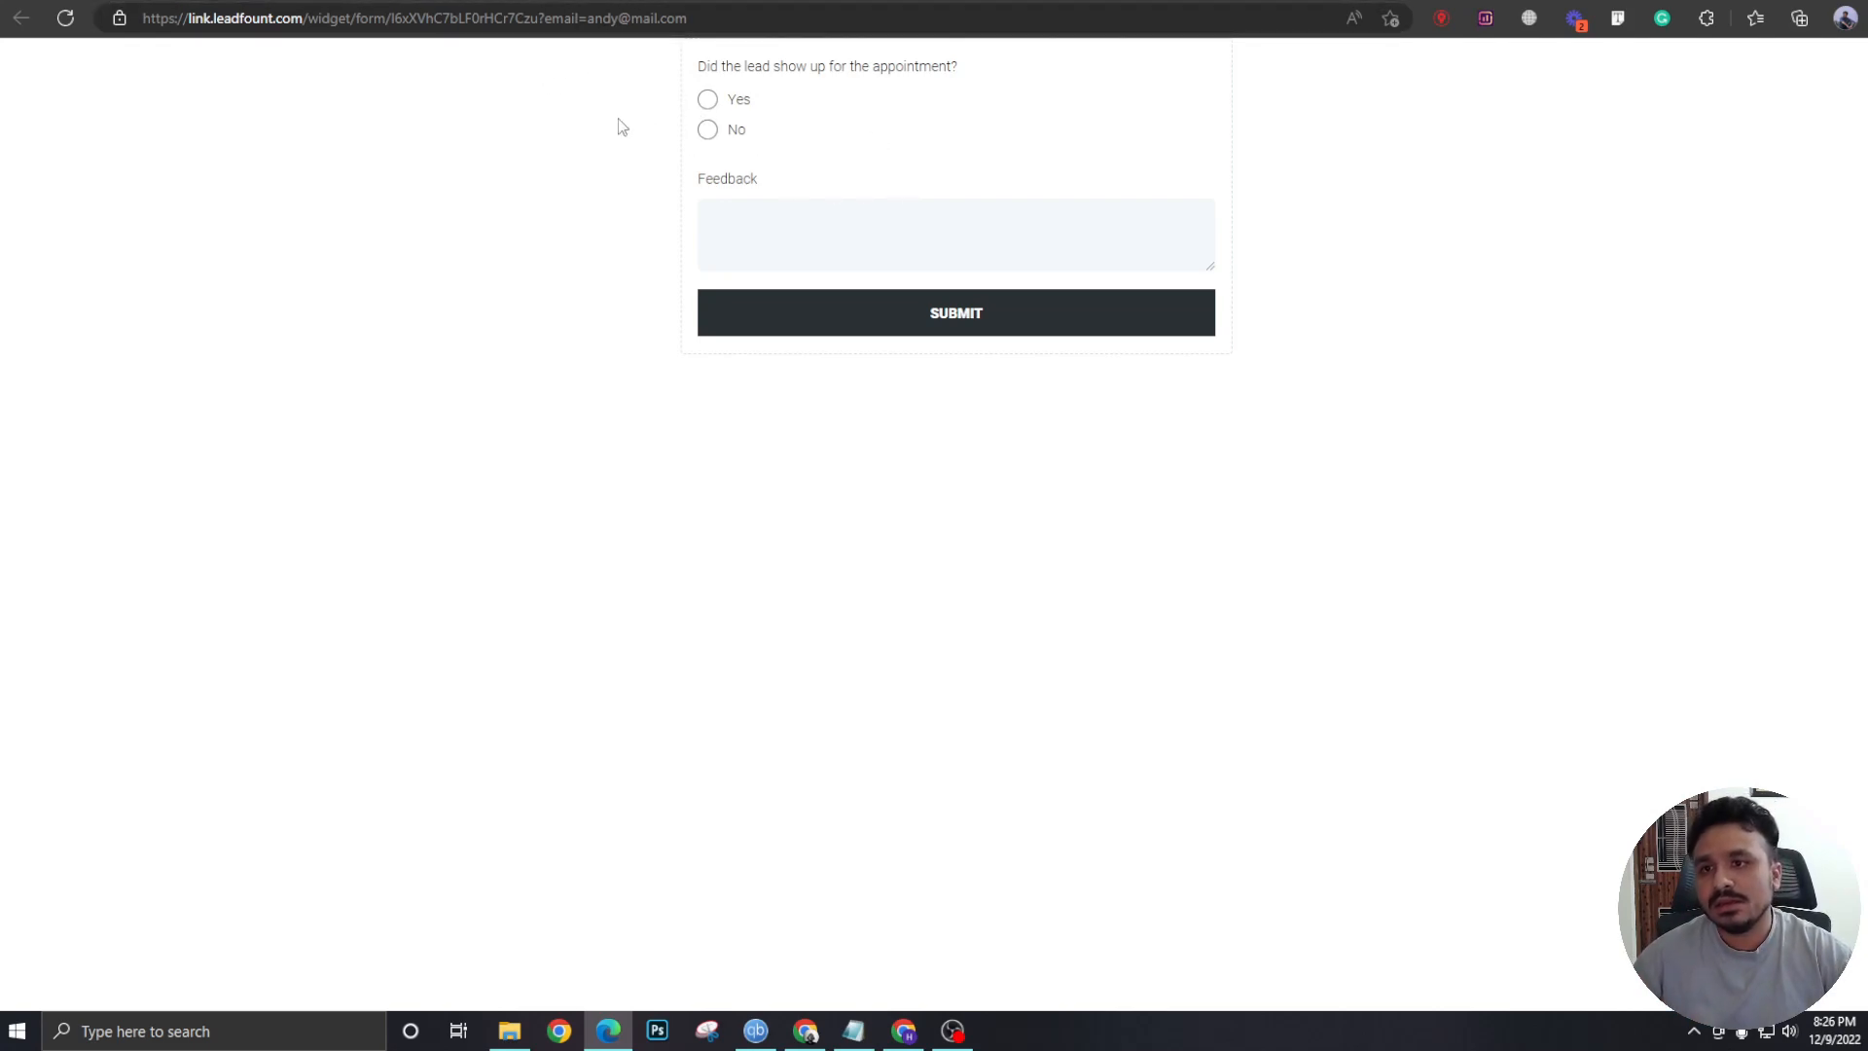
left_click(702, 213)
type("Need t")
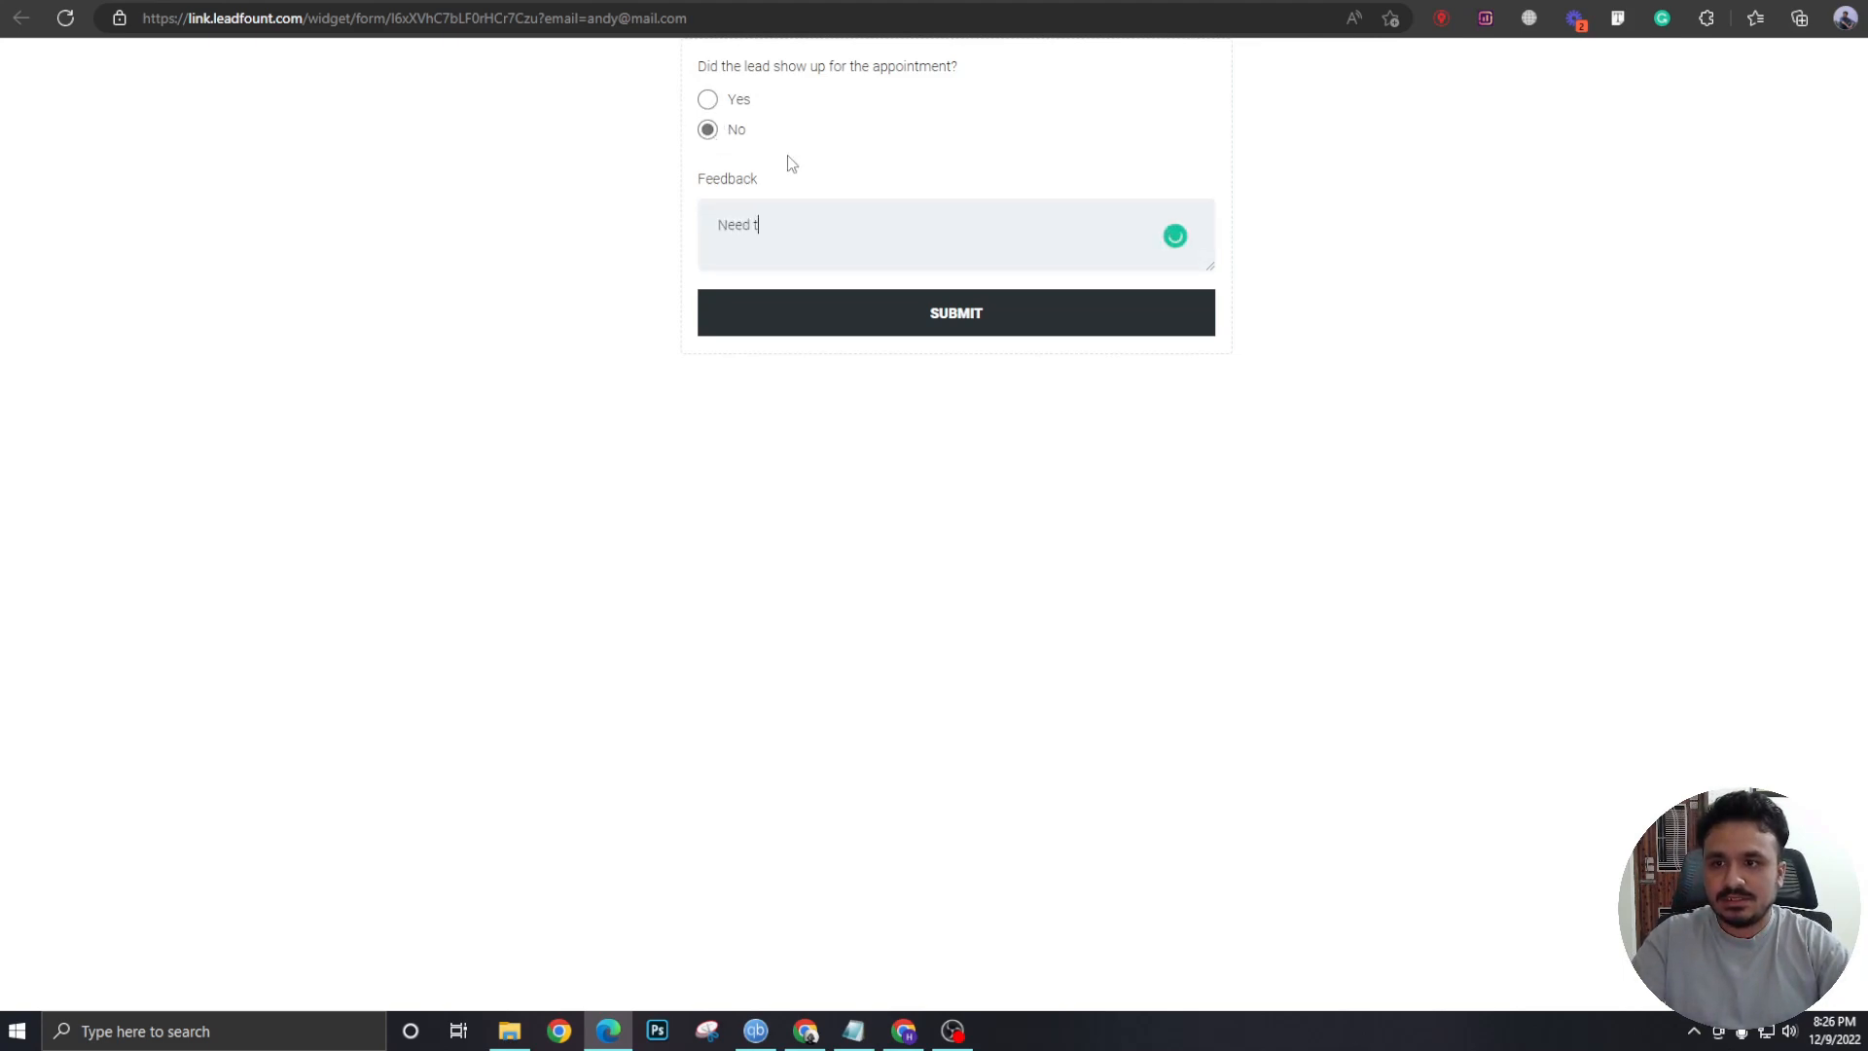
type("o reschedu")
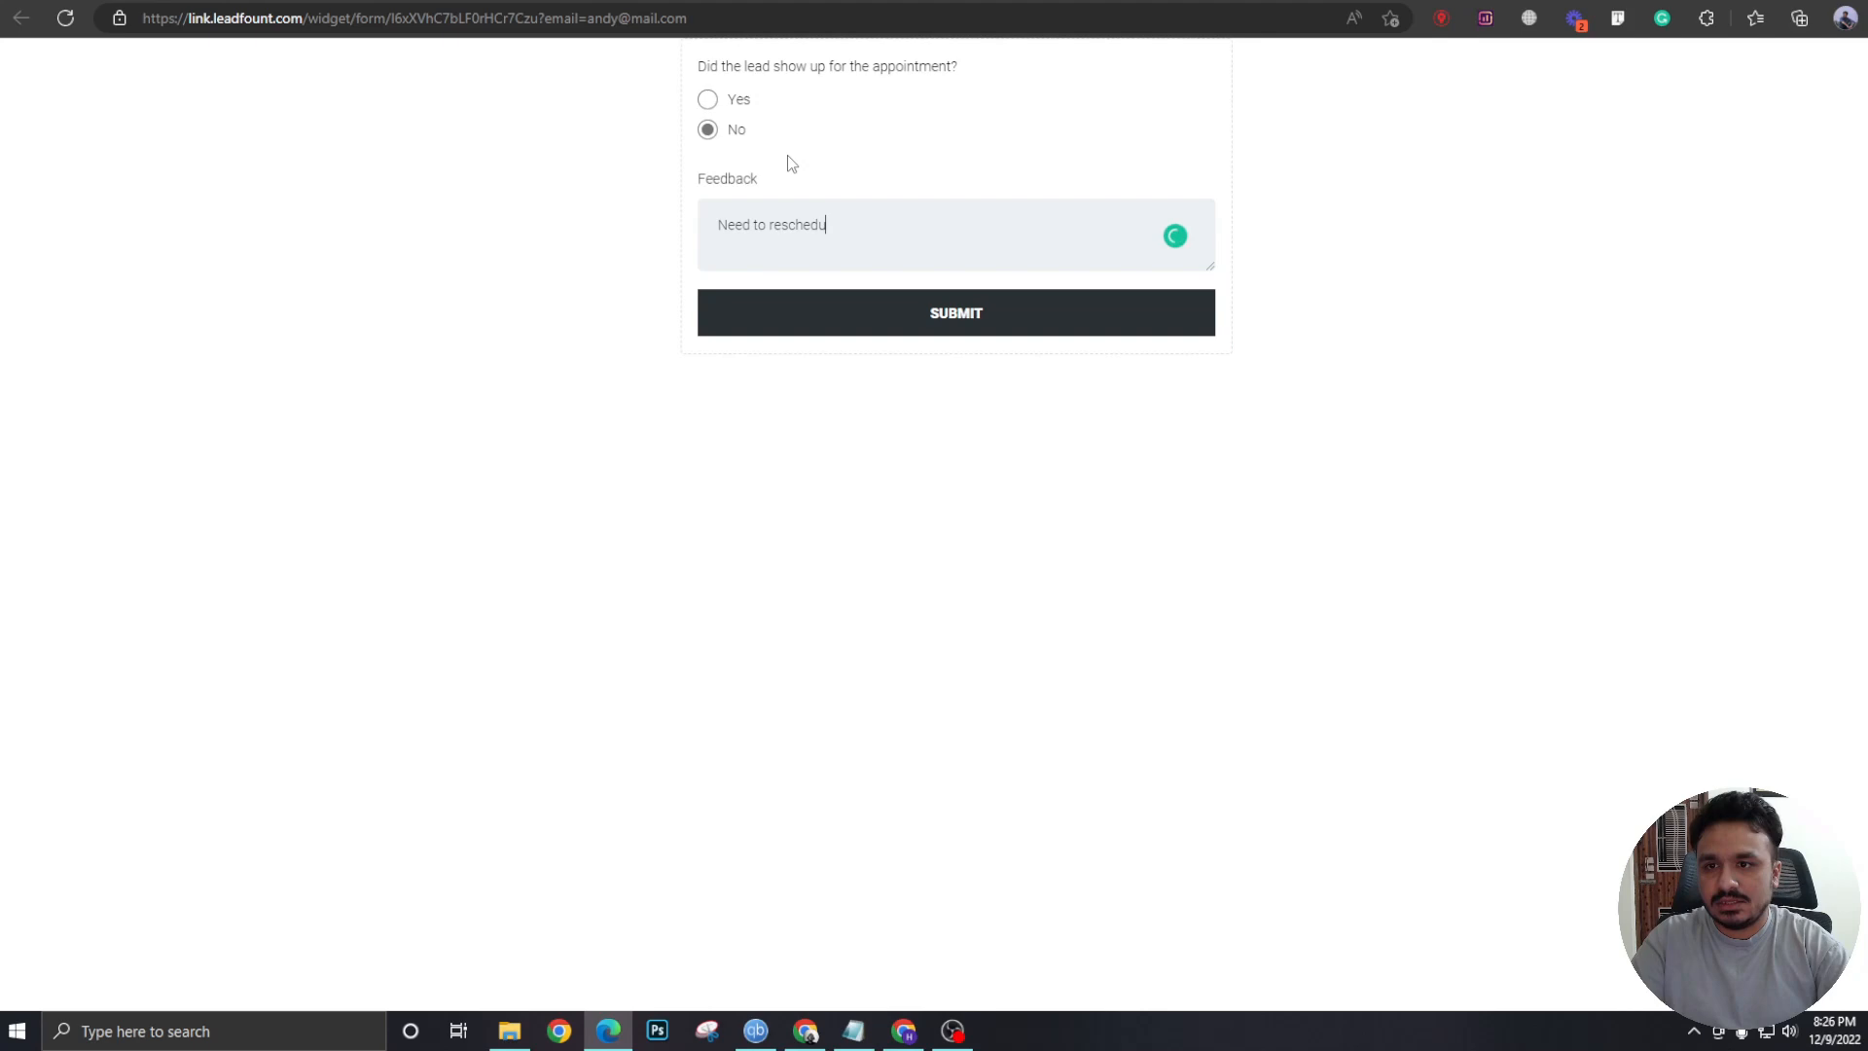
type("le")
left_click(857, 302)
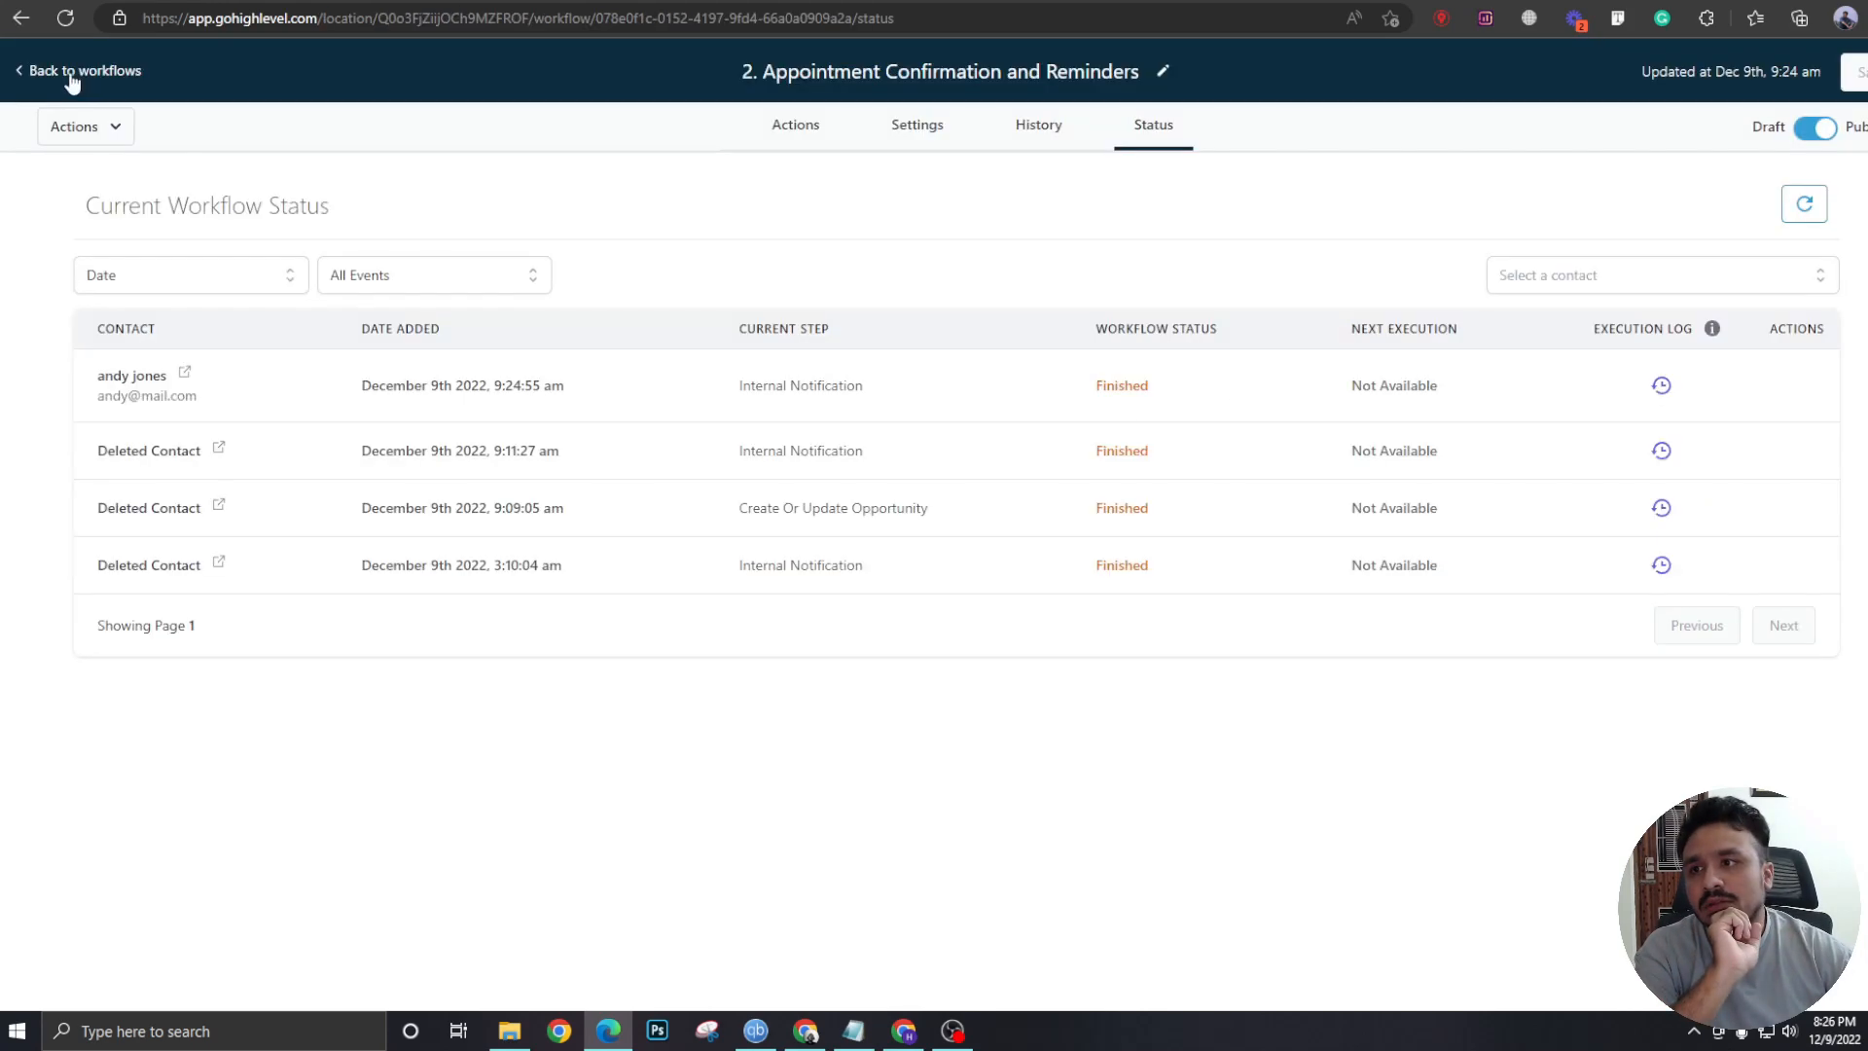
left_click(71, 72)
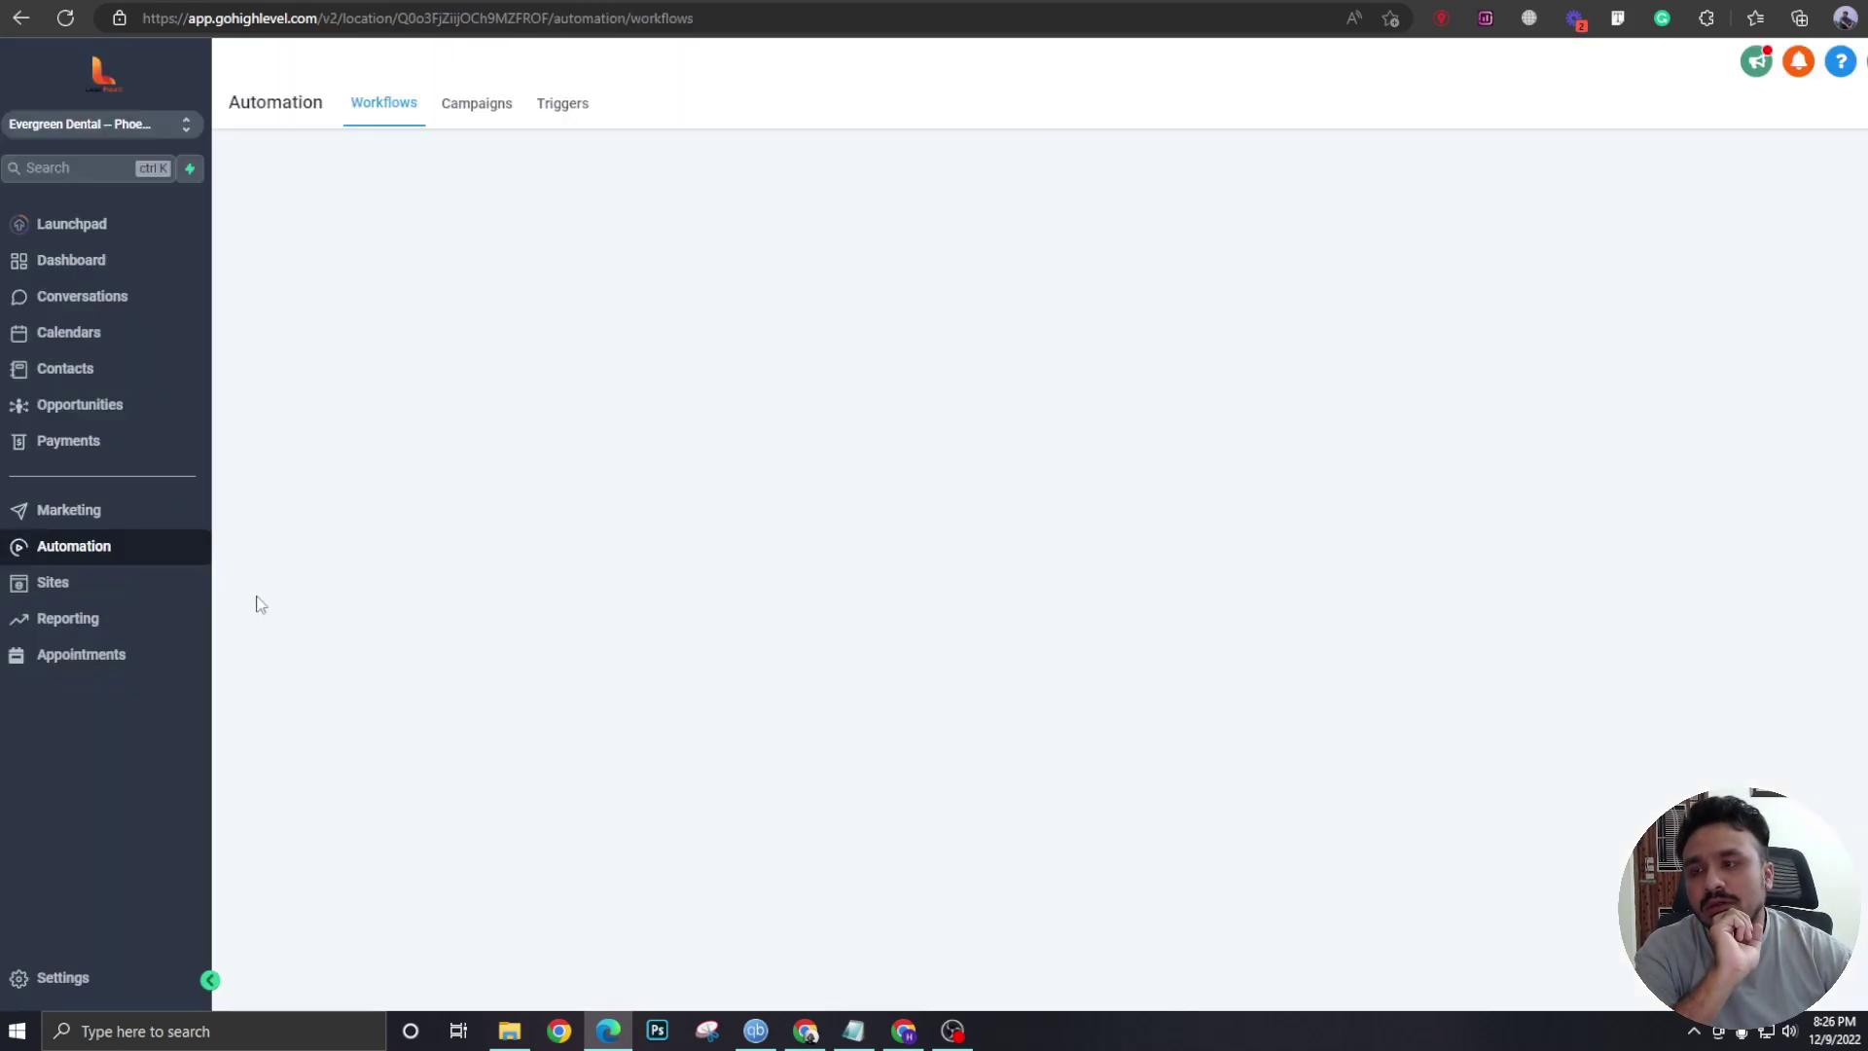
left_click(80, 405)
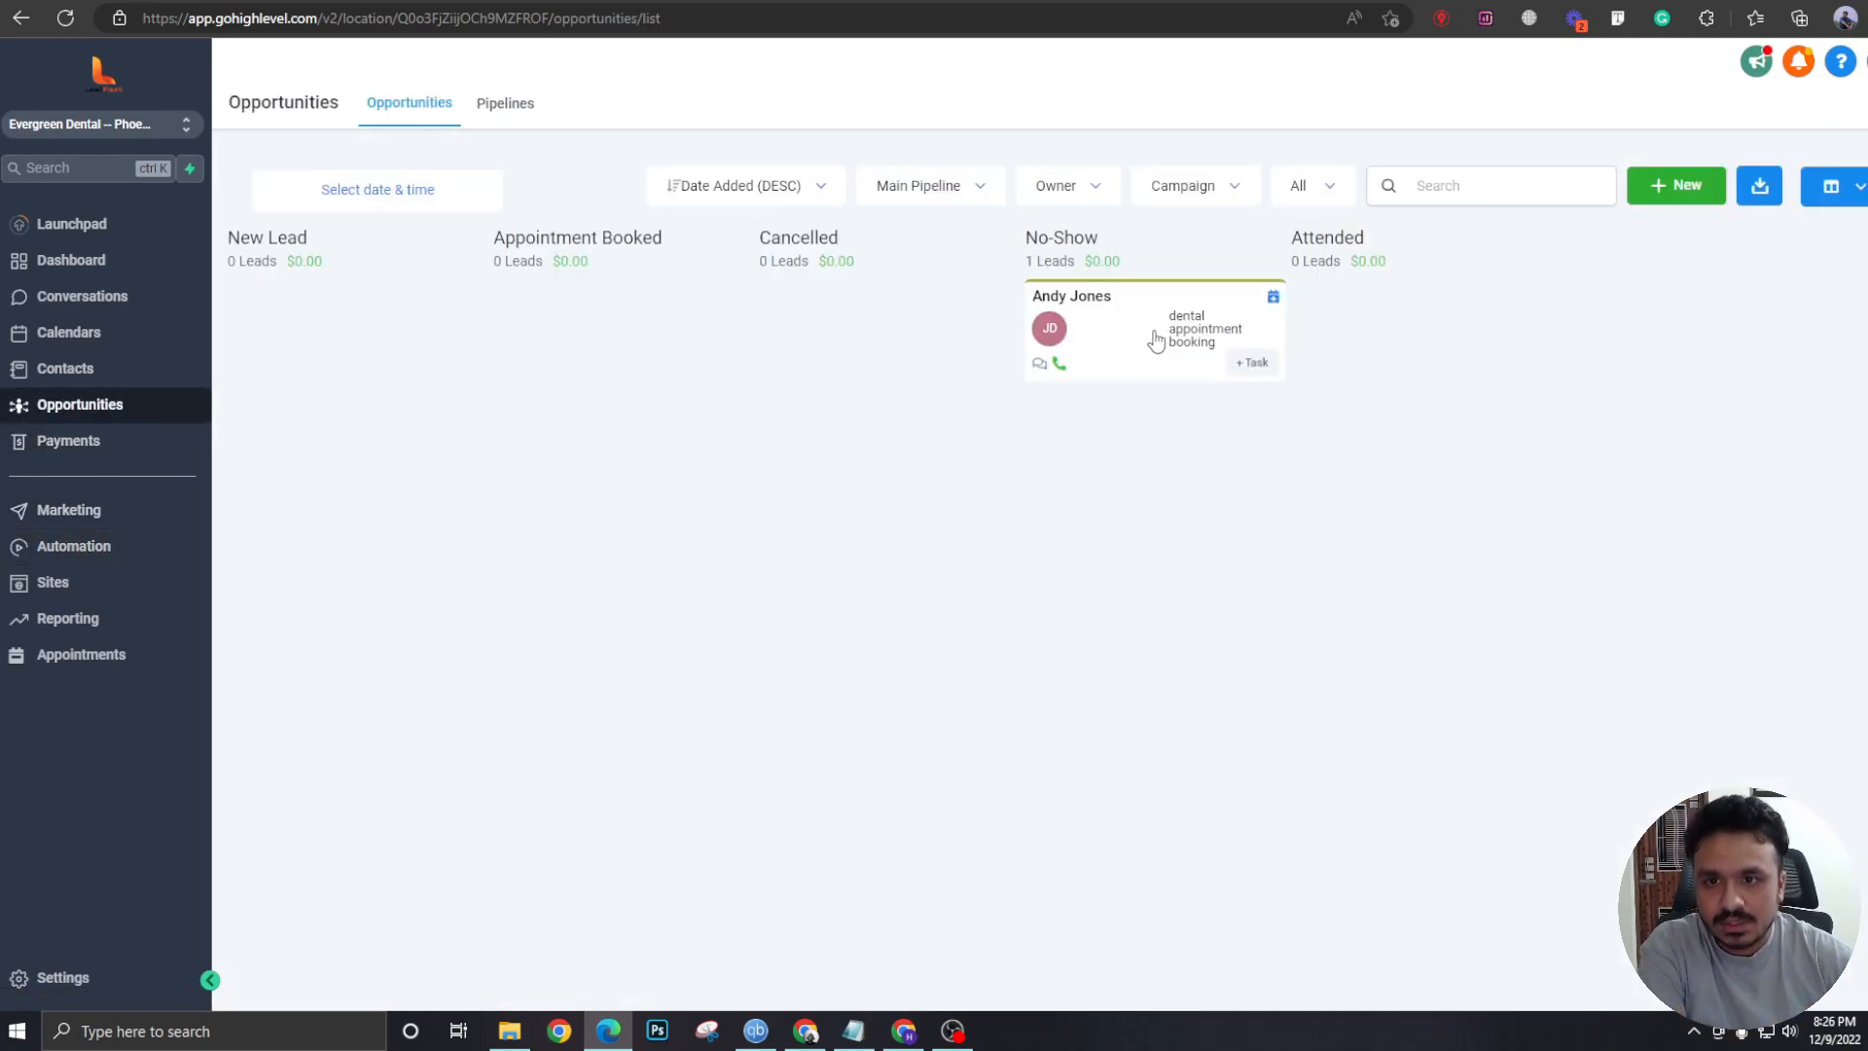
left_click(1154, 340)
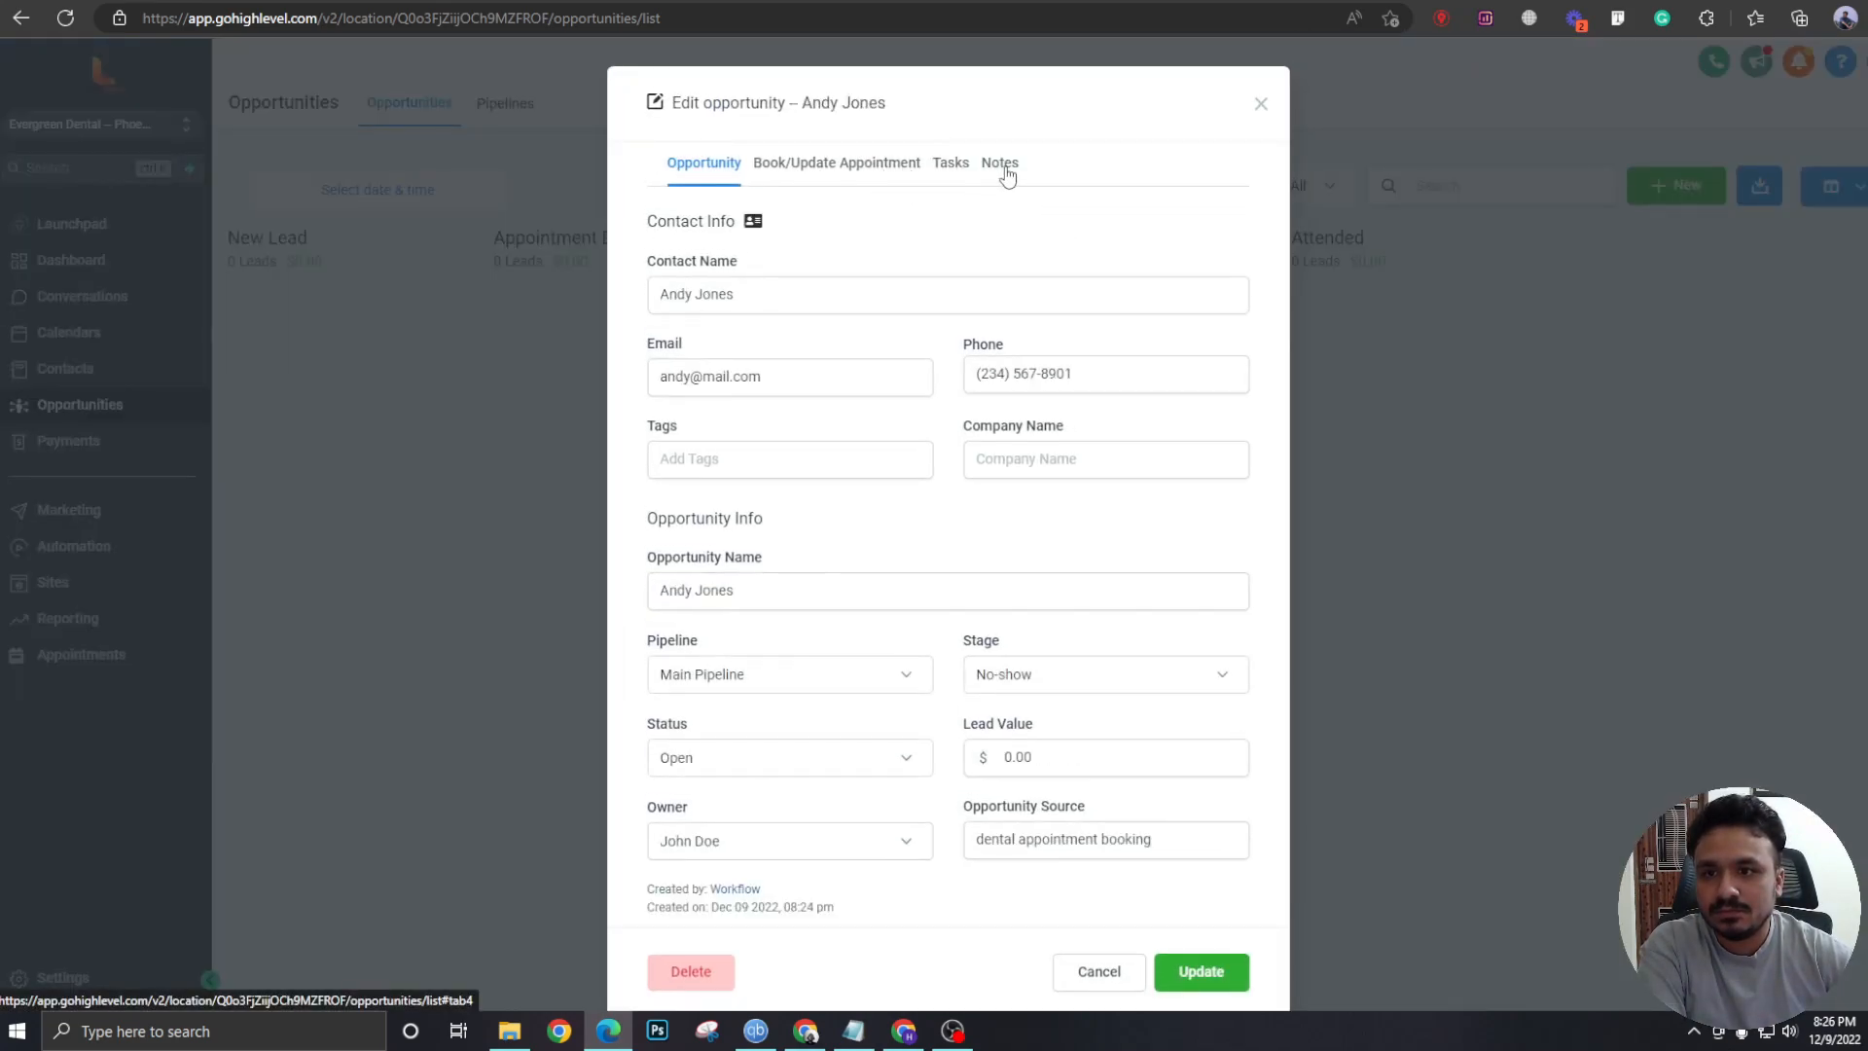
left_click(1001, 164)
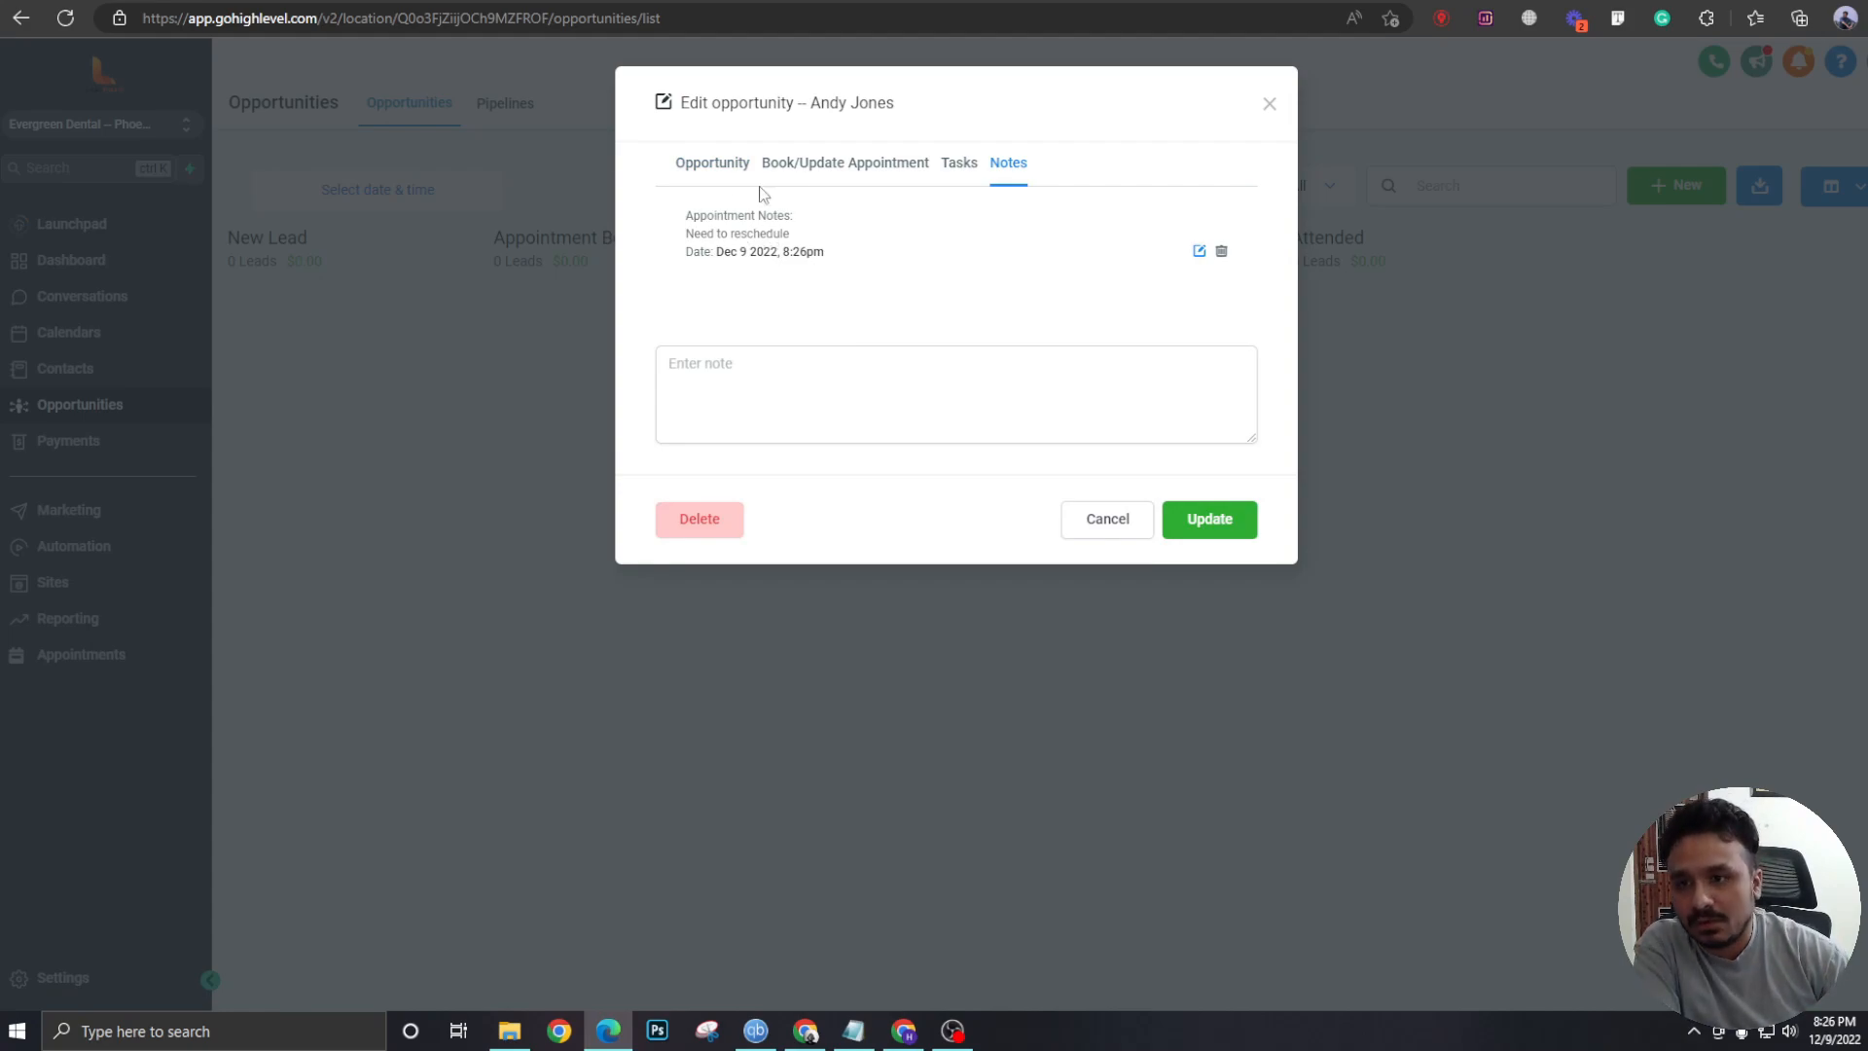
left_click(1269, 103)
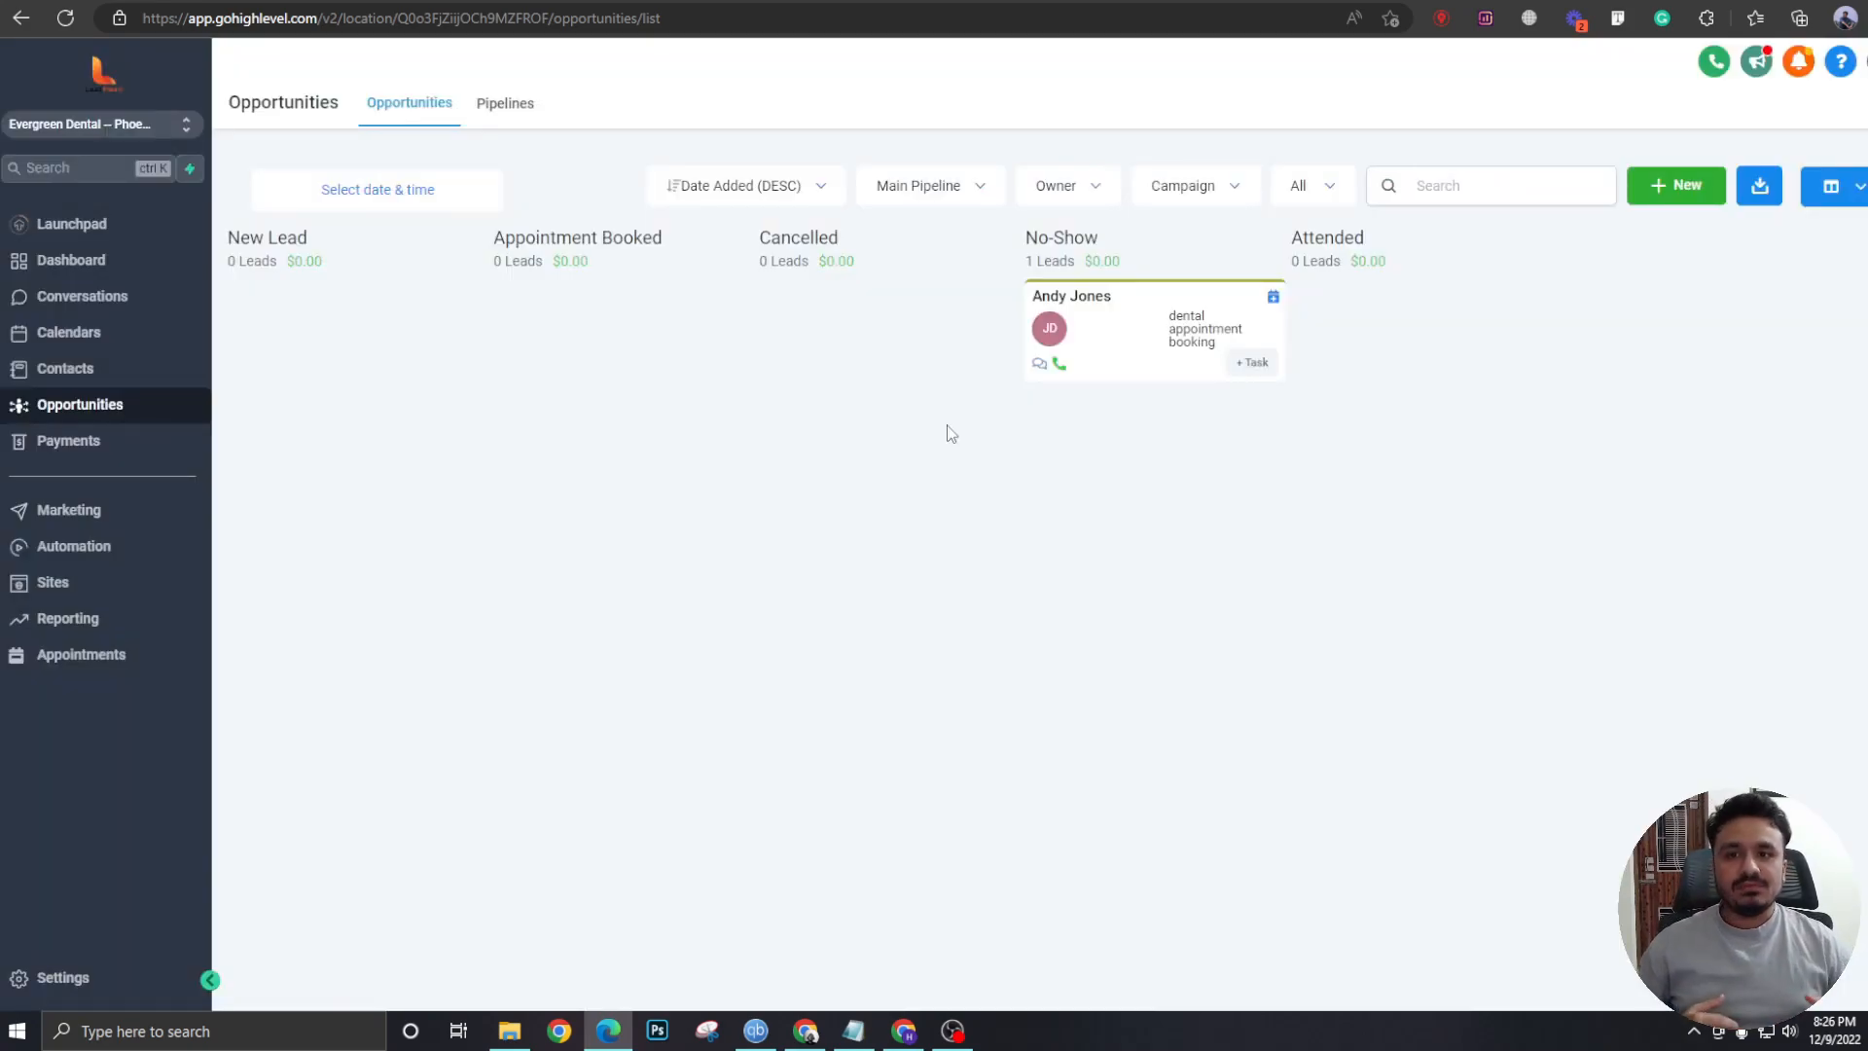